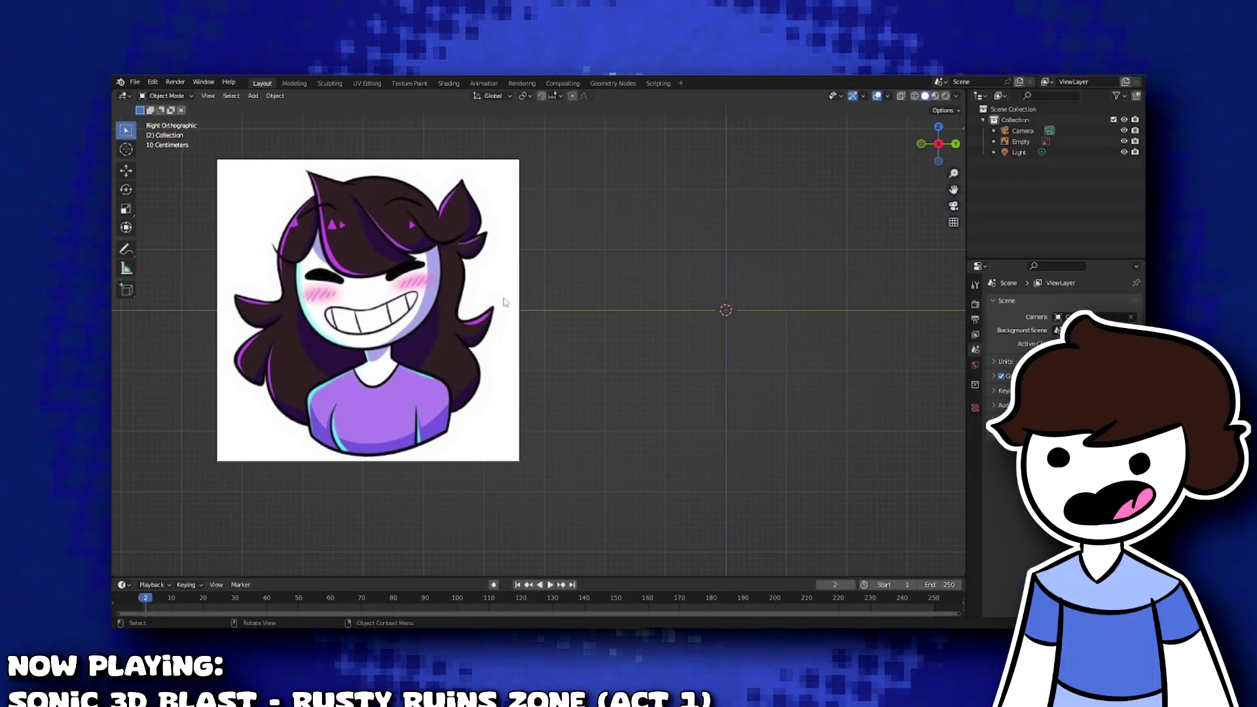
# - Pan the viewport to shift the character reference picture aside
pyautogui.keyDown('shift'); pyautogui.moveTo(448, 302); pyautogui.dragTo(555, 311, button='middle'); pyautogui.keyUp('shift')
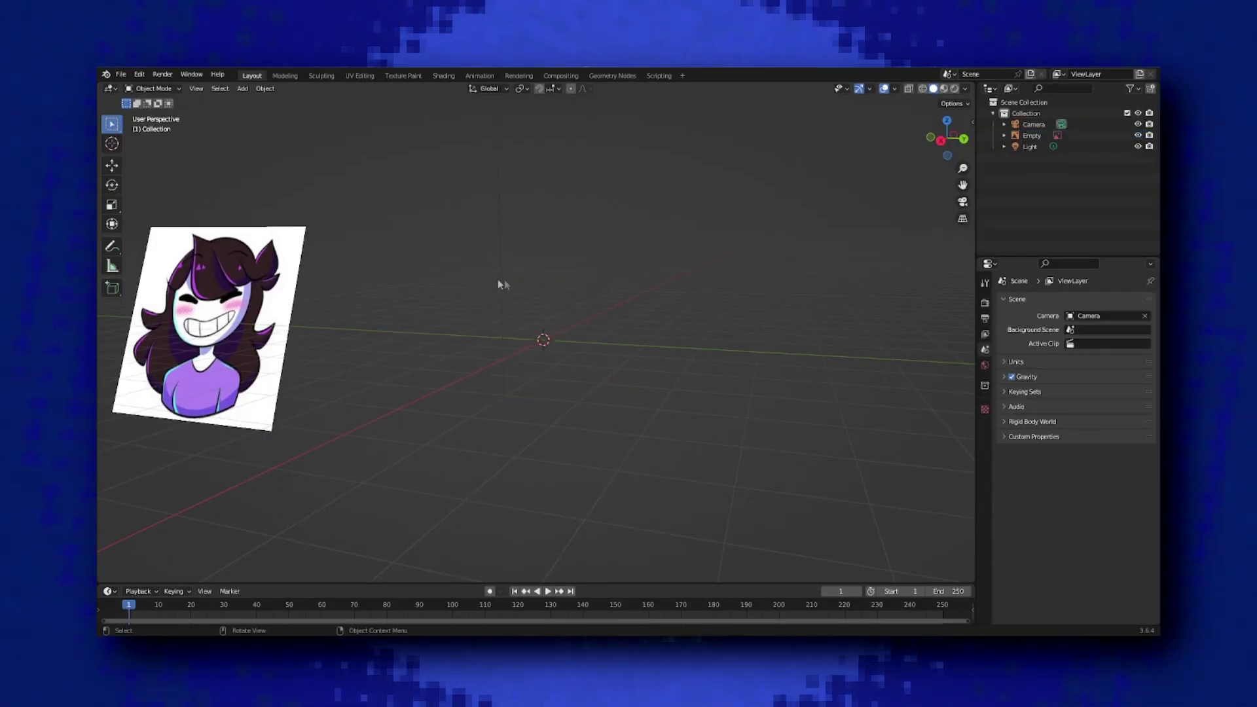
pyautogui.hotkey('shift', 'a')
# - Add a cube and subdivide it so it rounds off
pyautogui.moveTo(471, 167)
pyautogui.click(557, 175)
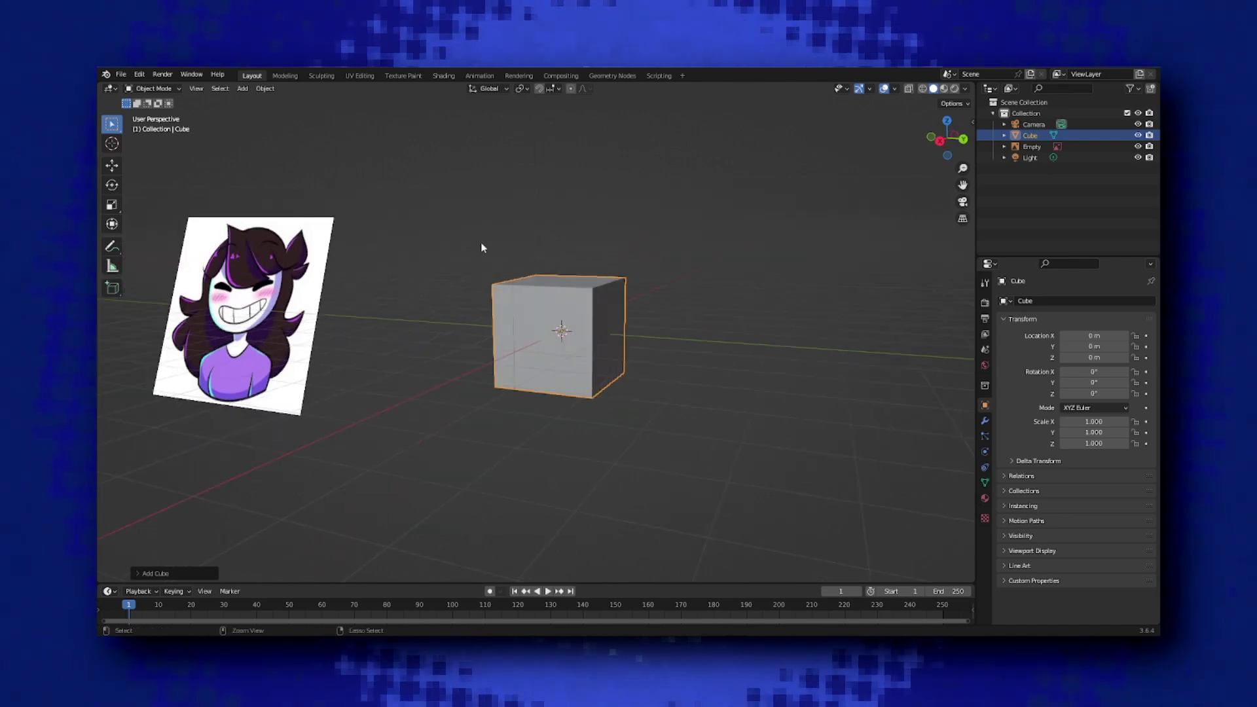
pyautogui.hotkey('ctrl', '1')
pyautogui.moveTo(488, 269); pyautogui.dragTo(516, 331, button='middle')
pyautogui.press('Right')
# - Convert the subdivided cube to a real mesh and move its vertices along X from the front view
pyautogui.rightClick(537, 302)
pyautogui.moveTo(583, 303)
pyautogui.click(622, 317)
pyautogui.press('Tab')
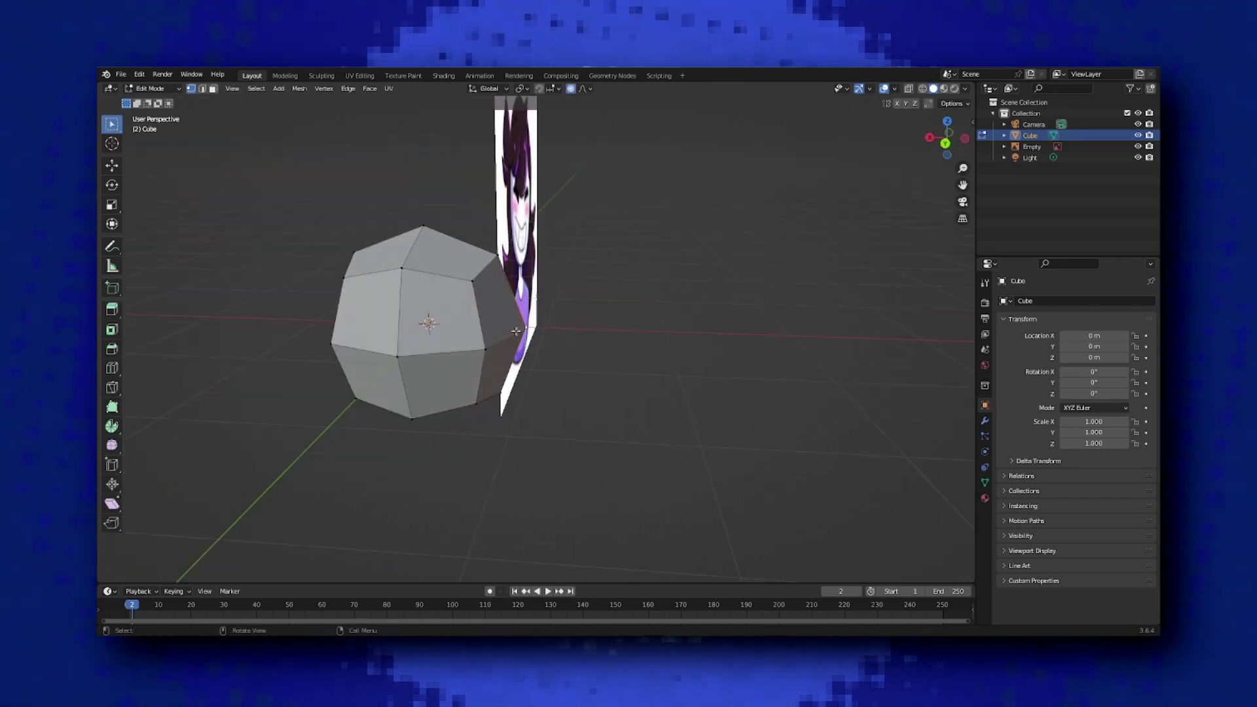
pyautogui.press('KP_1')
pyautogui.press('g')
pyautogui.press('x')
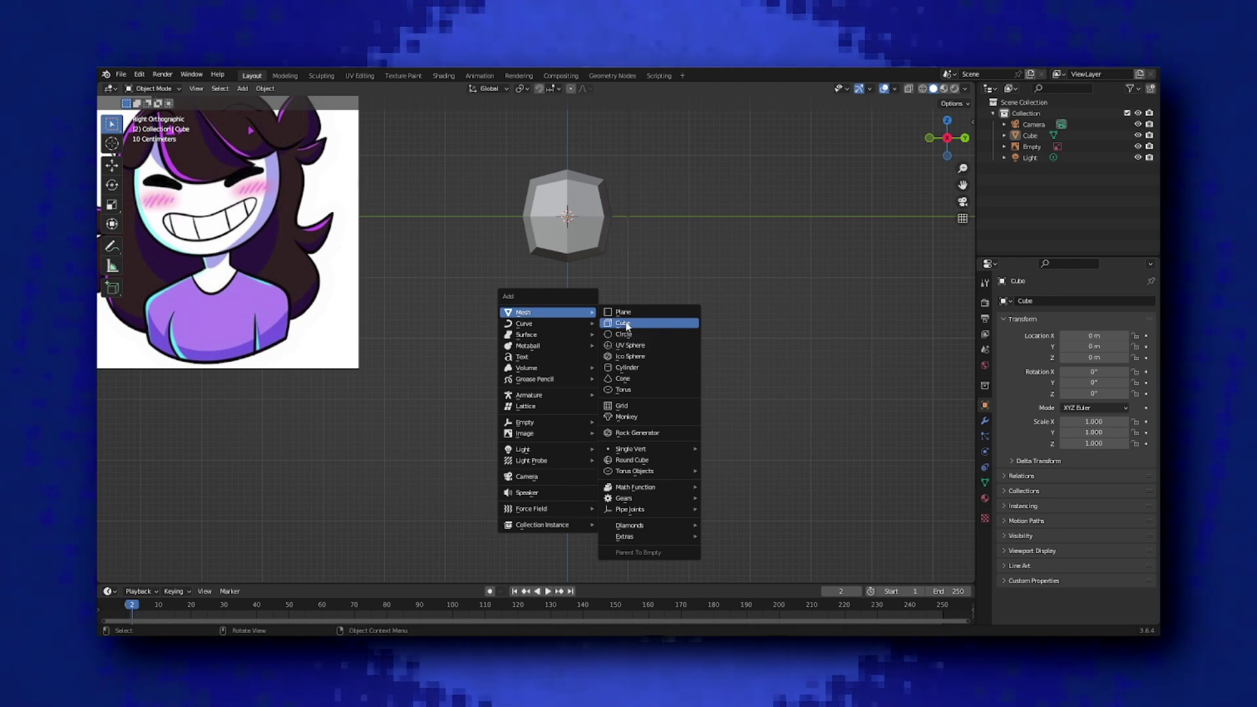
pyautogui.click(623, 322)
# - Add a second subdivided cube below the head and move it up close to form the body
pyautogui.press('g')
pyautogui.click(545, 315)
pyautogui.hotkey('ctrl', '2')
pyautogui.scroll(3, 516, 321)
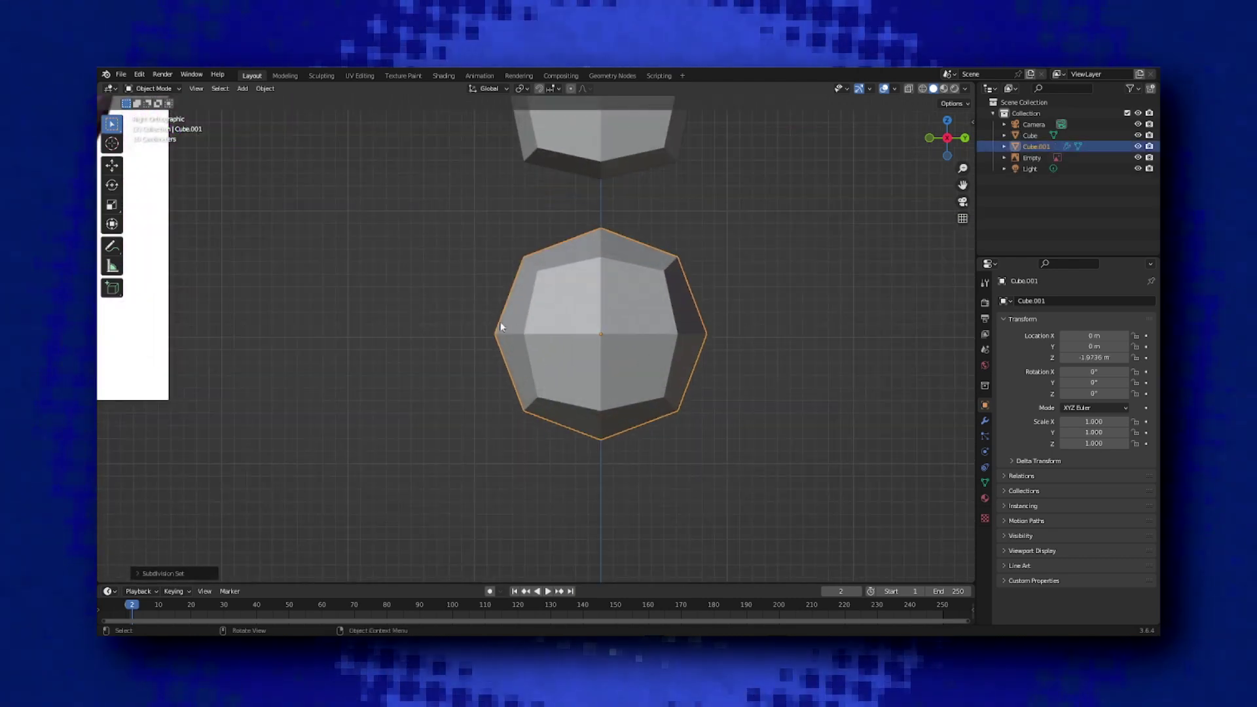
pyautogui.press('g')
pyautogui.click(508, 283)
pyautogui.scroll(-2, 581, 332)
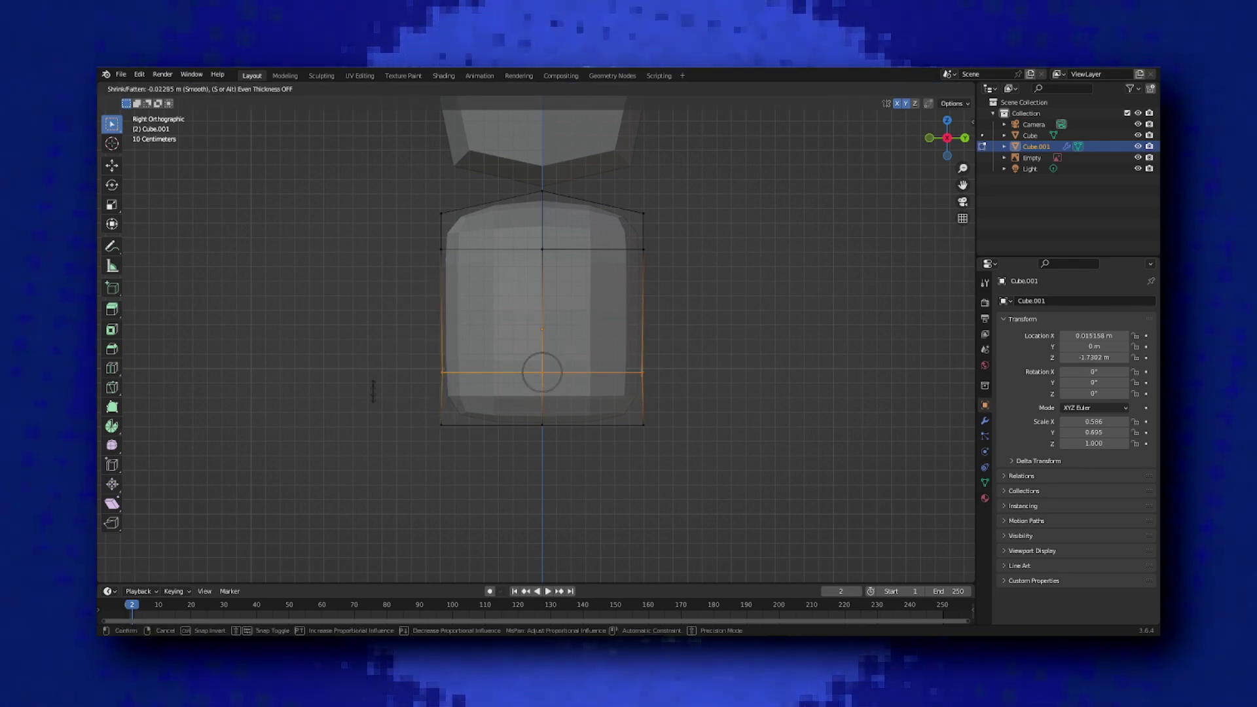
pyautogui.keyDown('shift'); pyautogui.moveTo(470, 334); pyautogui.dragTo(465, 348, button='middle'); pyautogui.keyUp('shift')
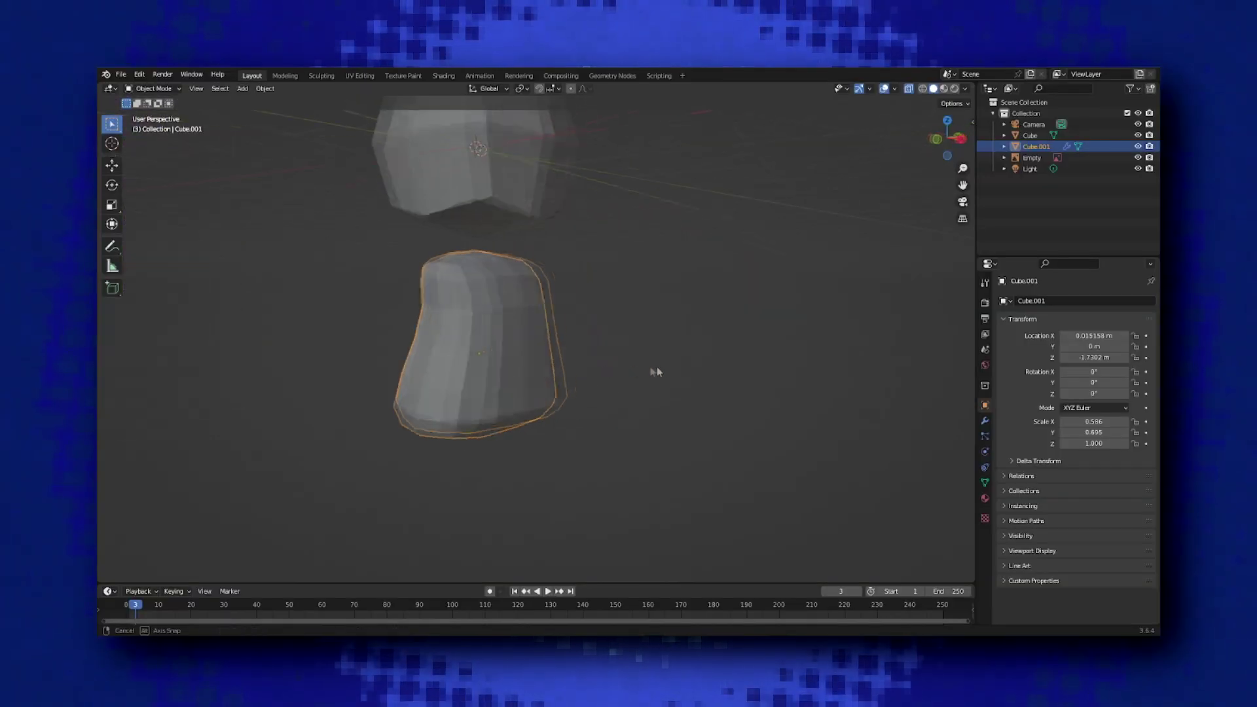
pyautogui.moveTo(526, 304); pyautogui.dragTo(466, 354, button='middle')
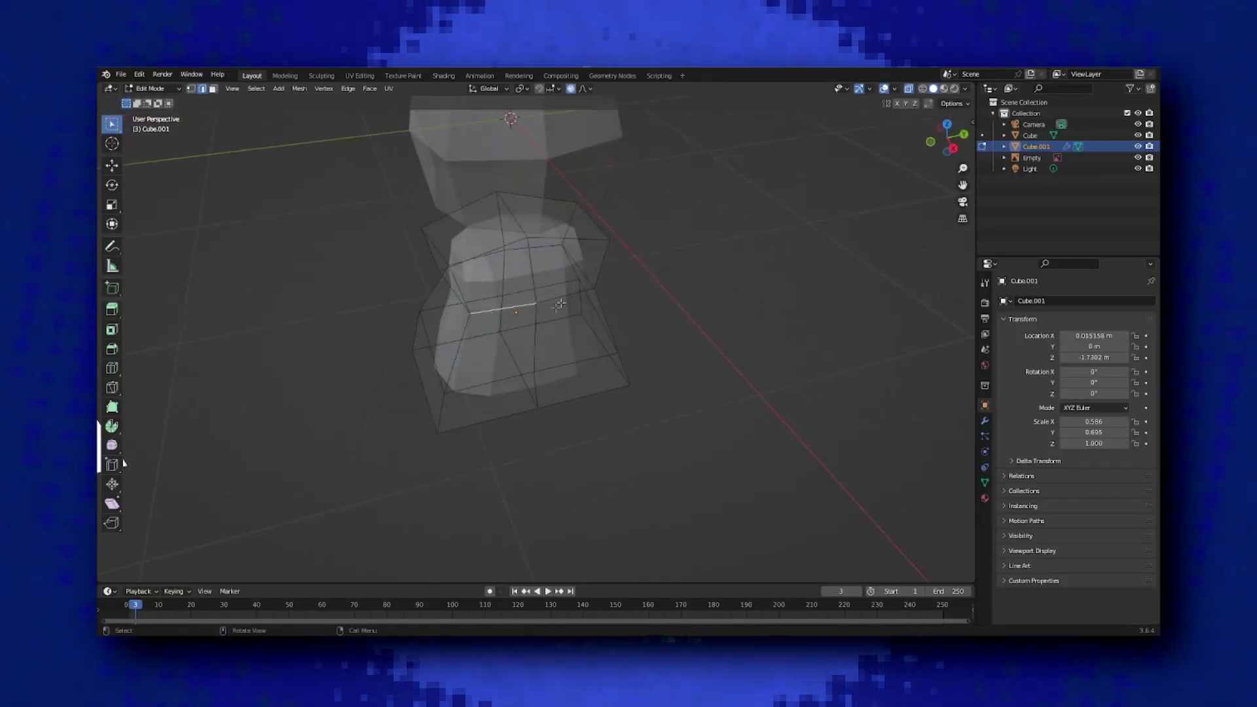
pyautogui.moveTo(577, 324); pyautogui.dragTo(658, 313, button='middle')
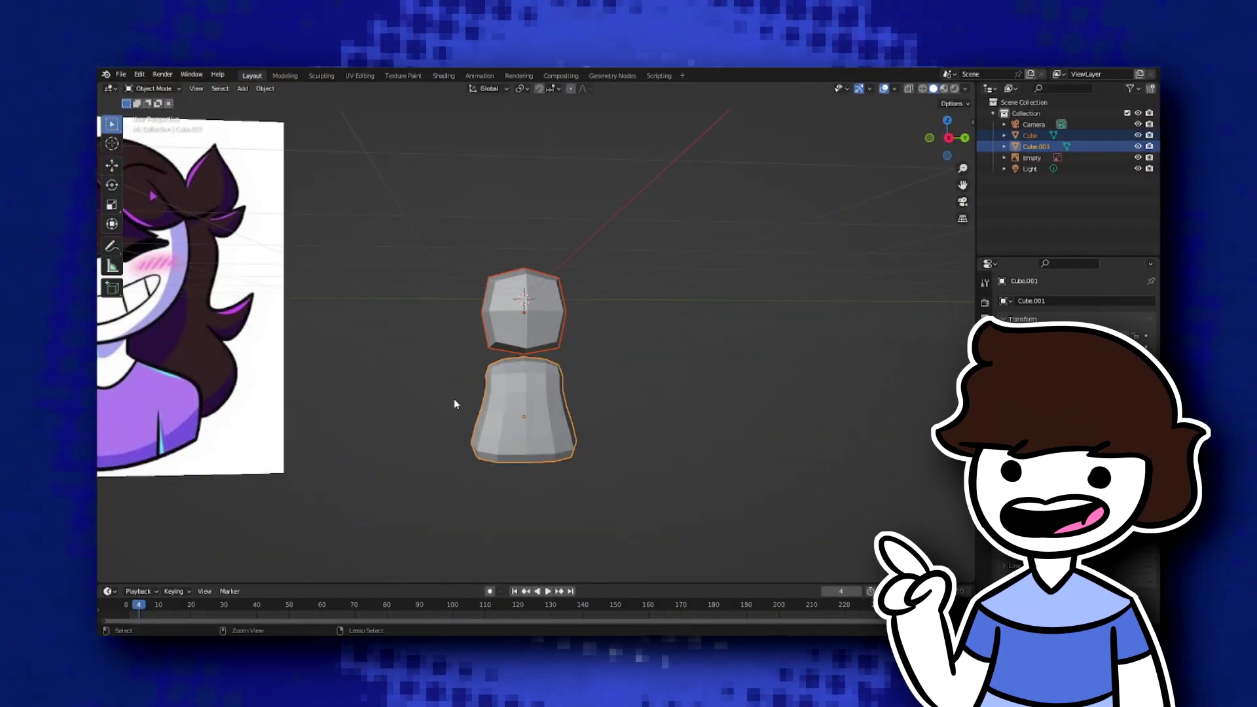
pyautogui.hotkey('ctrl', 'j')
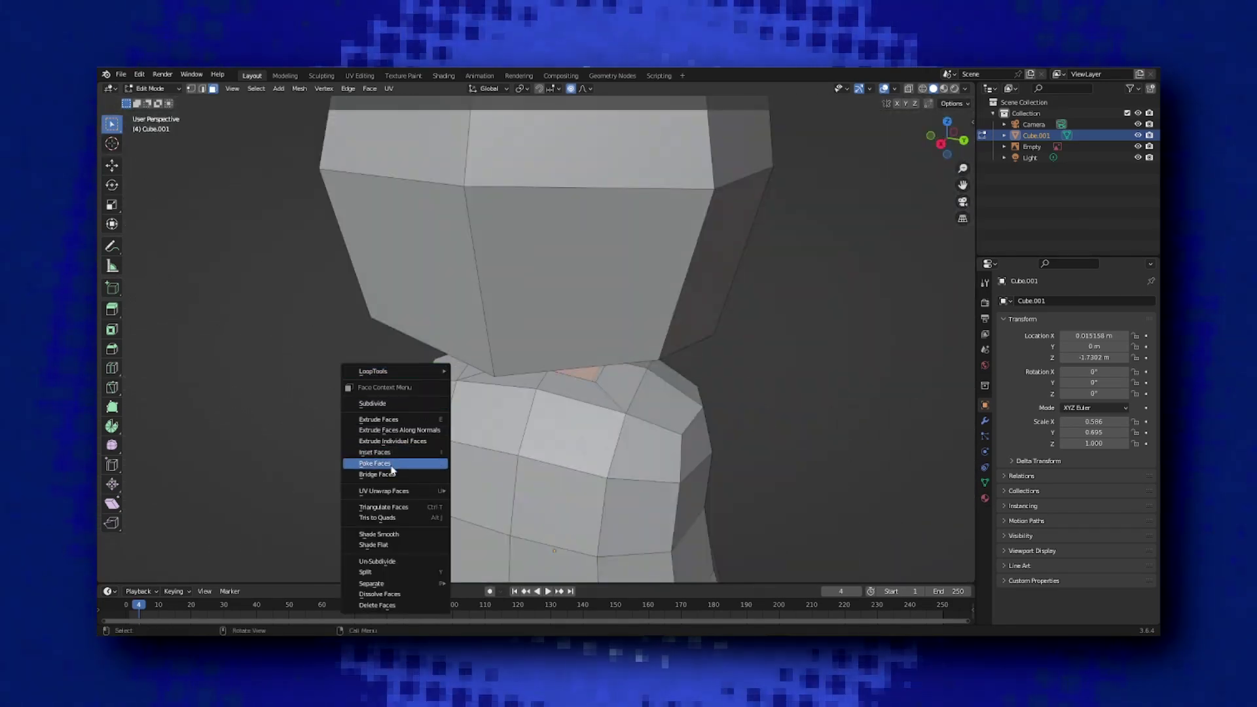
# - Bridge the facing head and body faces into a neck and check it from a low side angle
pyautogui.click(391, 474)
pyautogui.press('Tab')
pyautogui.scroll(-3, 425, 445)
pyautogui.moveTo(426, 445); pyautogui.dragTo(477, 407, button='middle')
pyautogui.scroll(-2, 571, 348)
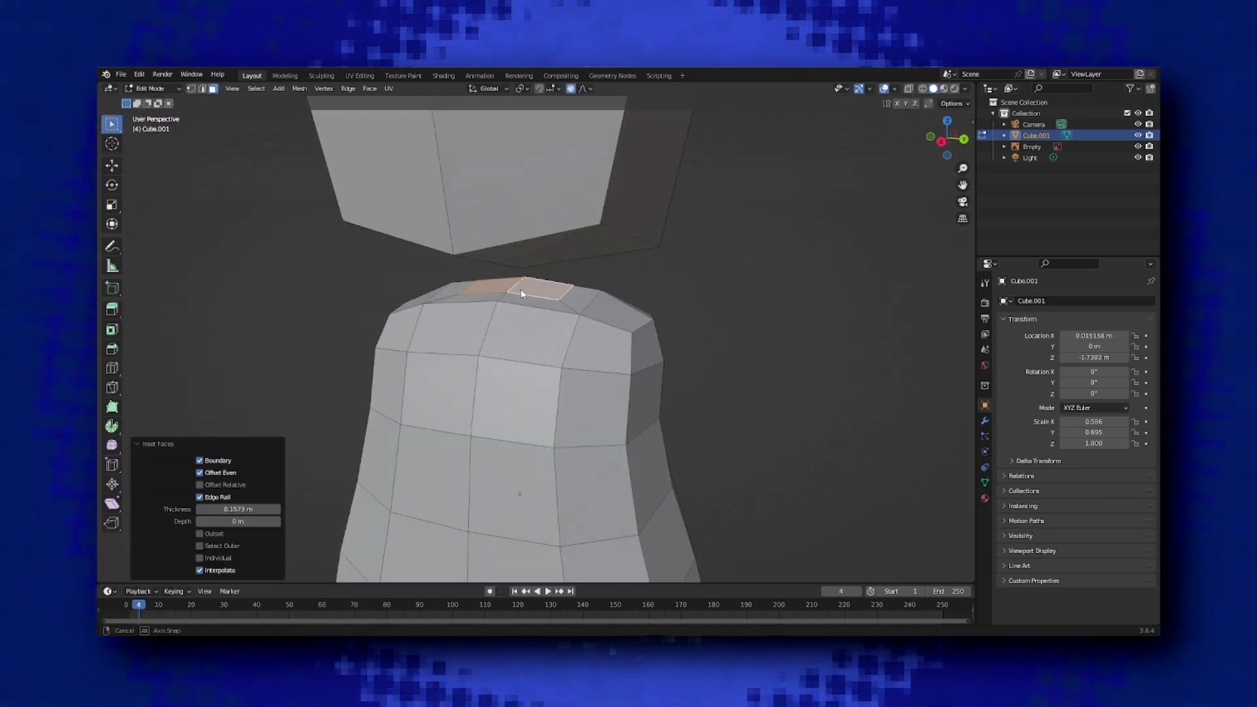
pyautogui.moveTo(521, 289); pyautogui.dragTo(792, 261, button='middle')
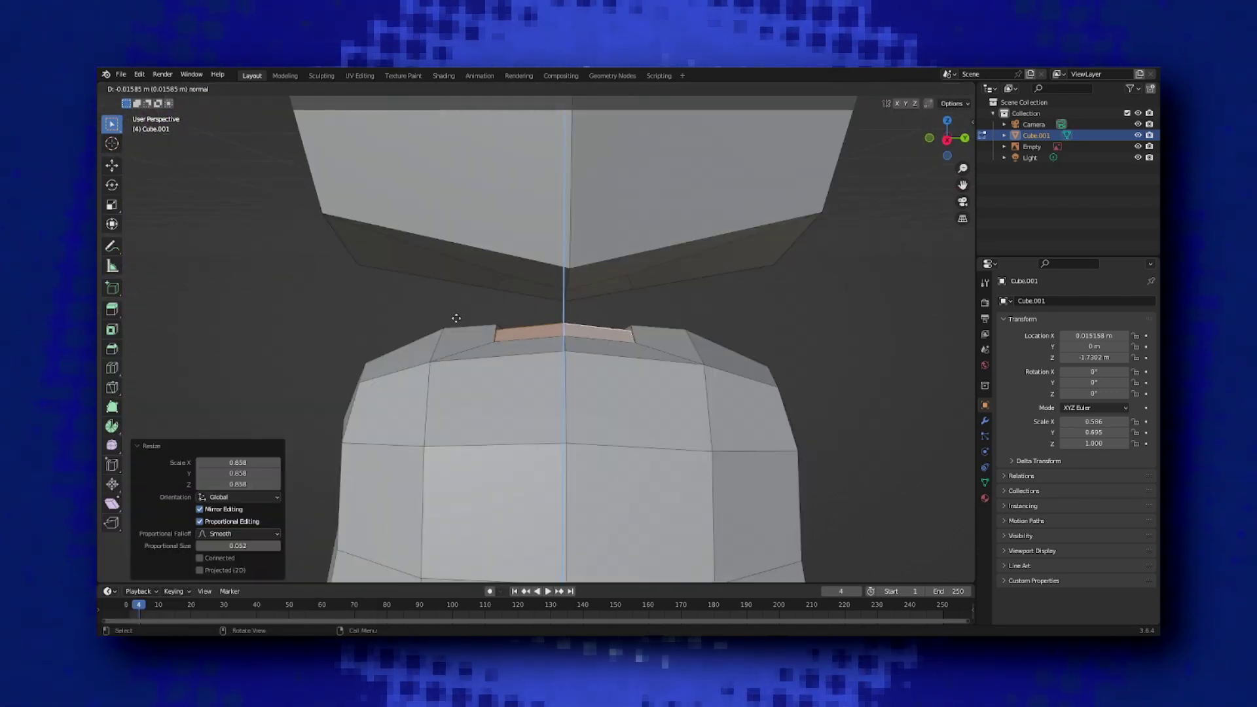
# - Extrude the neck faces along their normal and inset them
pyautogui.click(456, 318)
pyautogui.moveTo(458, 321); pyautogui.dragTo(538, 354, button='middle')
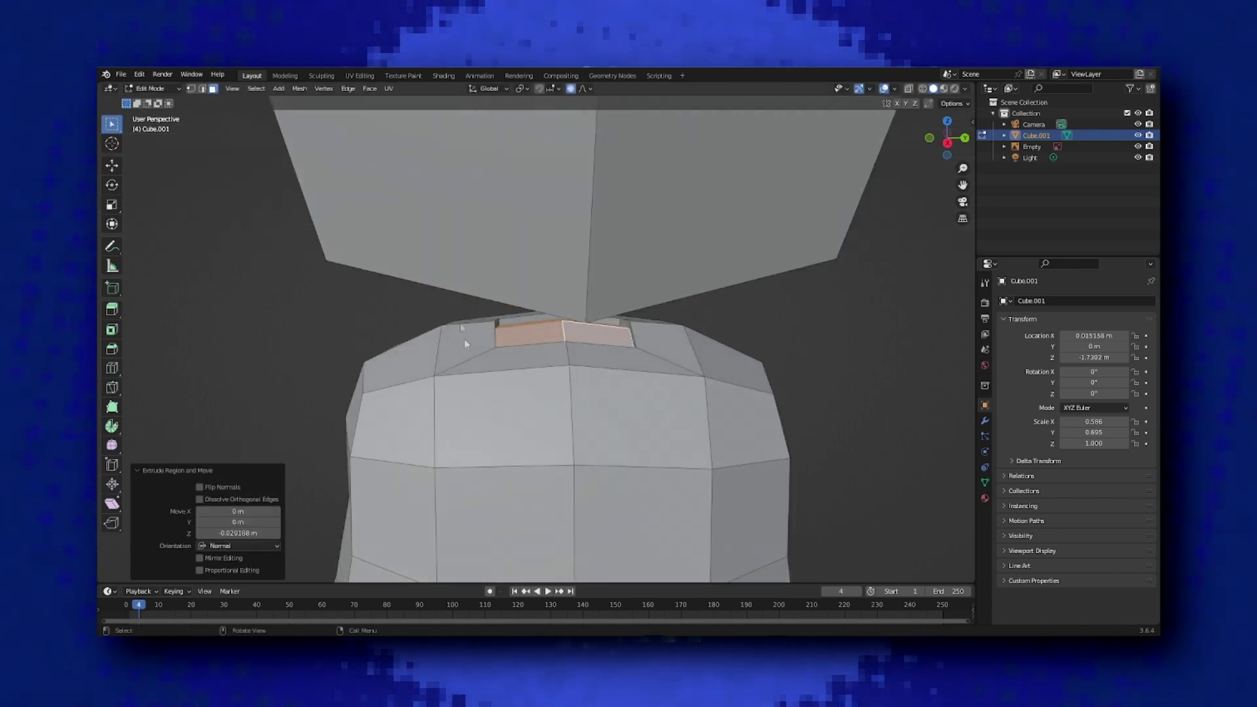
pyautogui.moveTo(594, 388); pyautogui.dragTo(498, 354, button='middle')
pyautogui.press('i')
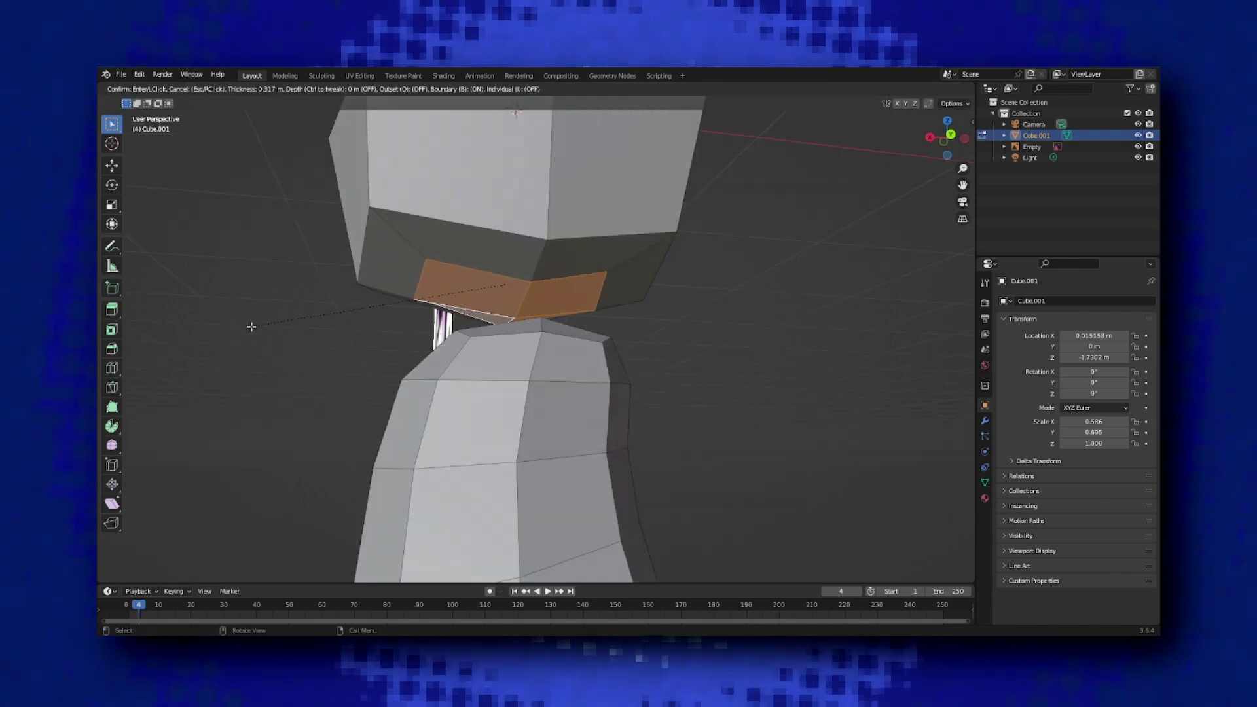
pyautogui.click(267, 325)
pyautogui.moveTo(268, 325); pyautogui.dragTo(209, 502, button='middle')
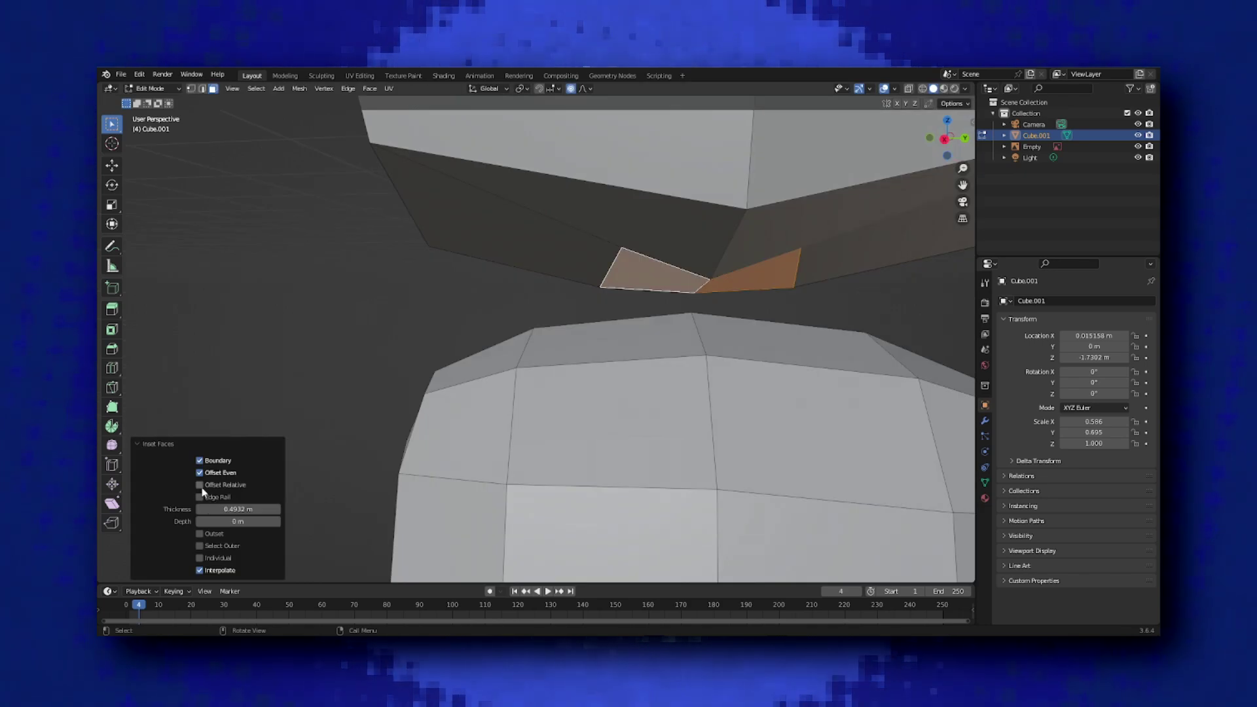
pyautogui.moveTo(458, 360); pyautogui.dragTo(673, 367, button='middle')
# - Review the whole character in Object Mode, then return to editing and pick a shoulder face
pyautogui.press('Tab')
pyautogui.scroll(-5, 563, 396)
pyautogui.scroll(2, 619, 403)
pyautogui.press('Tab')
pyautogui.scroll(4, 674, 367)
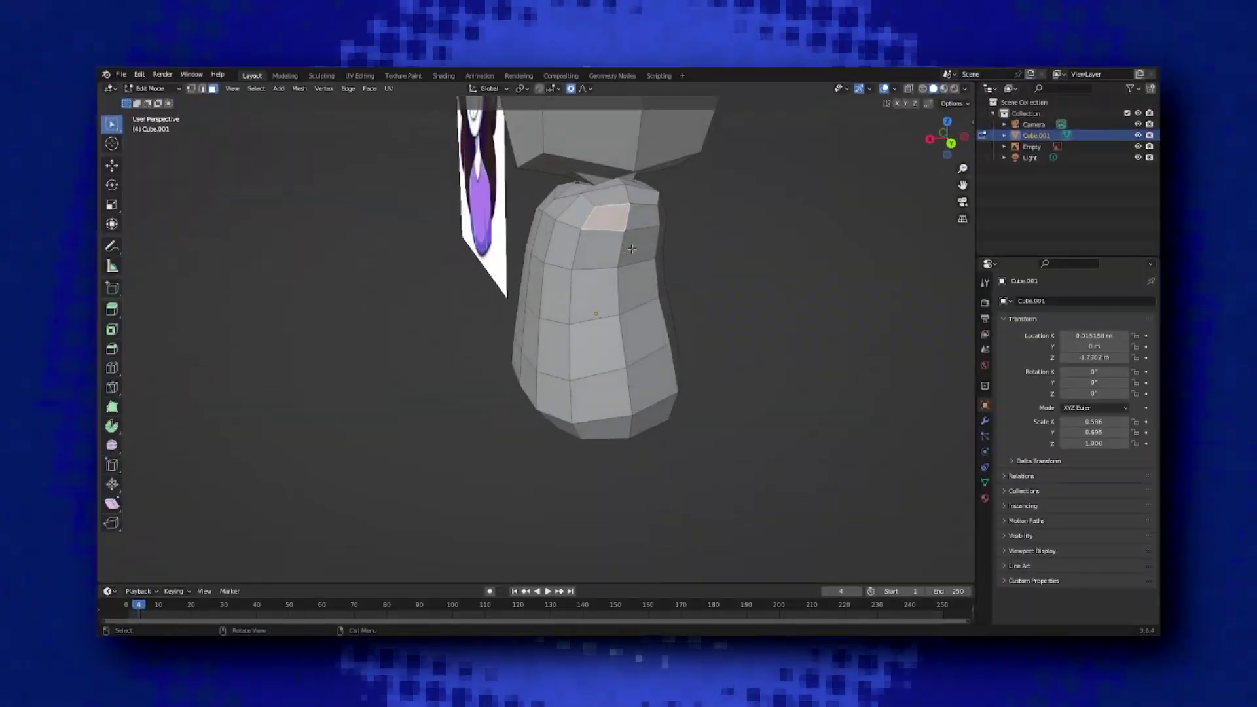
pyautogui.moveTo(627, 254); pyautogui.dragTo(392, 229, button='middle')
pyautogui.click(392, 229)
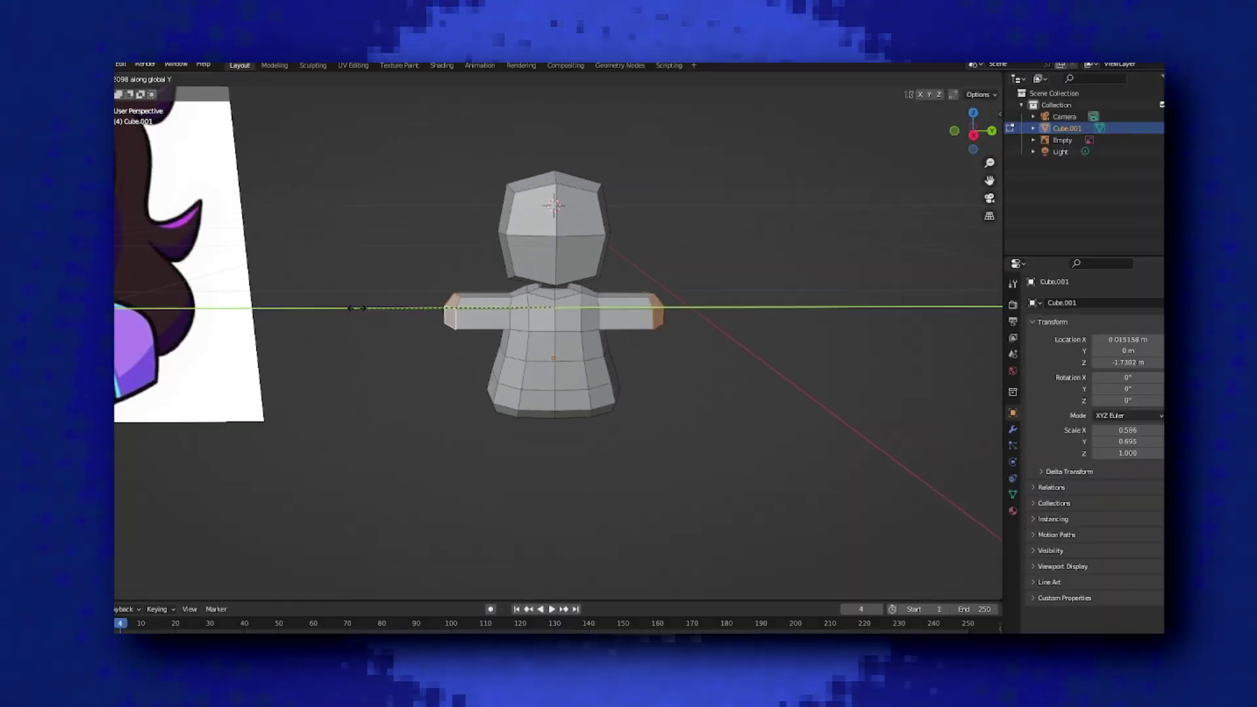
# - Stretch the arms out along Y from both shoulders and scale the arm faces into thick blocks
pyautogui.click(290, 295)
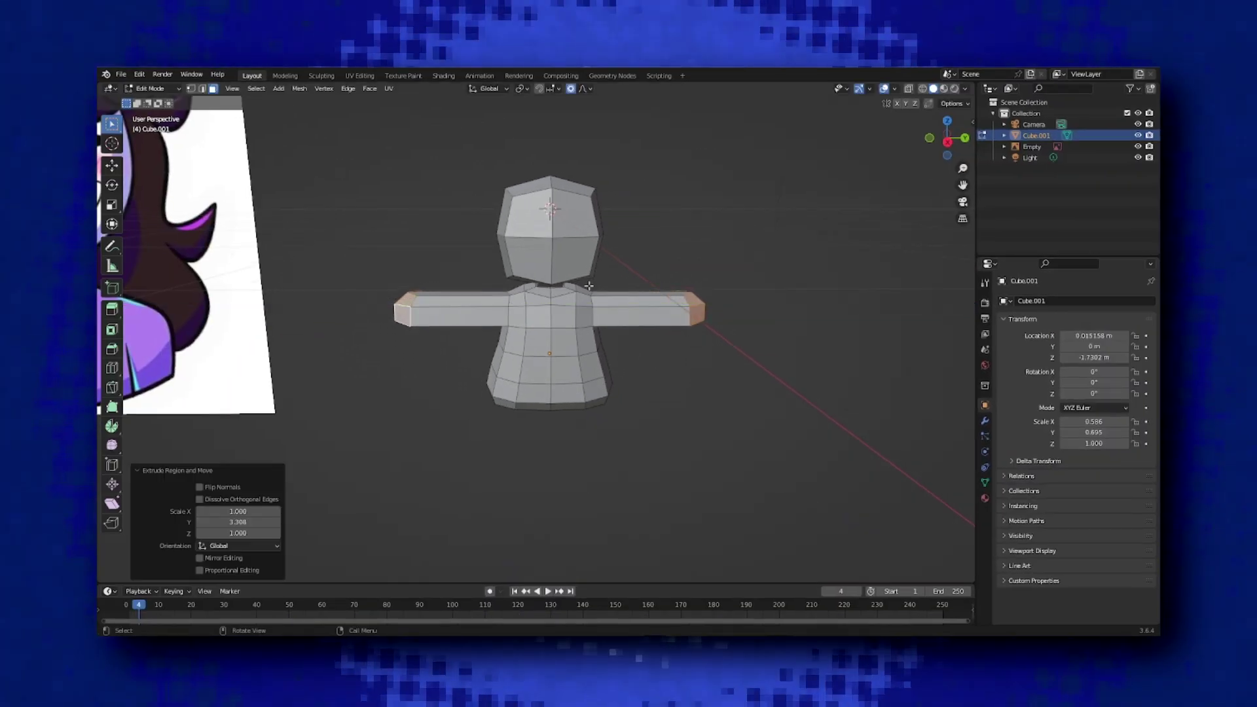
pyautogui.moveTo(290, 296); pyautogui.dragTo(605, 150, button='middle')
pyautogui.scroll(3, 347, 324)
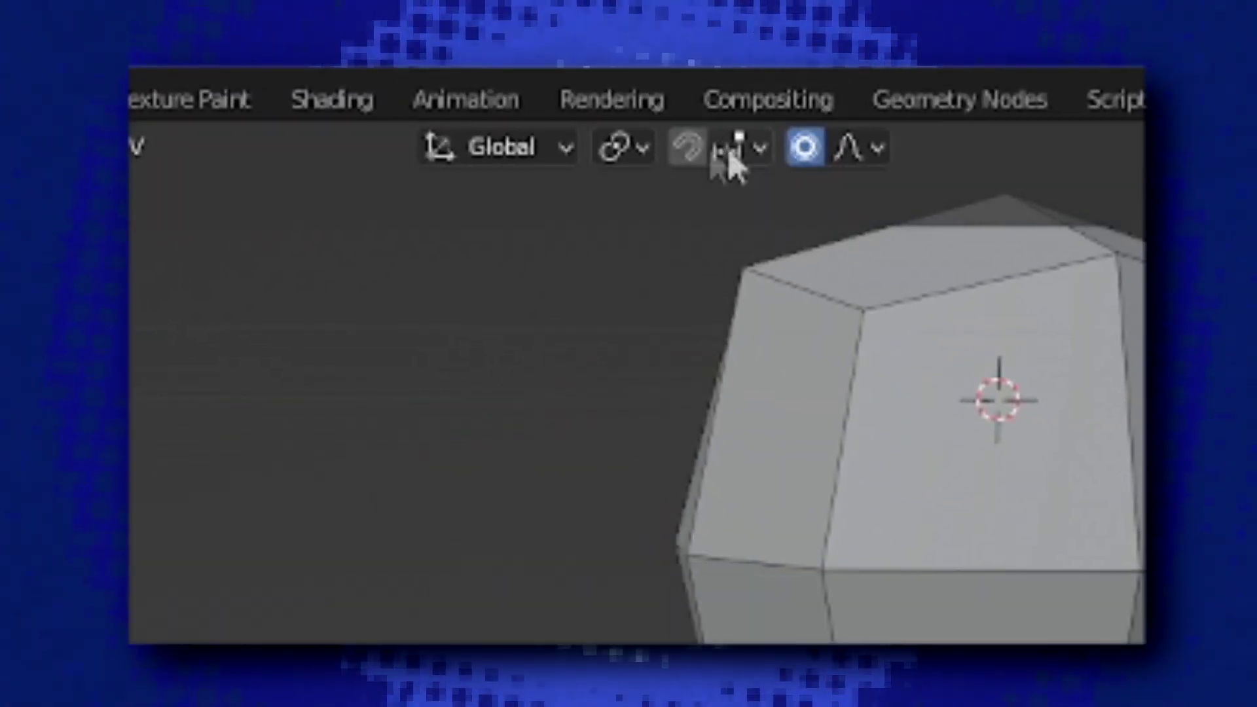
pyautogui.click(613, 148)
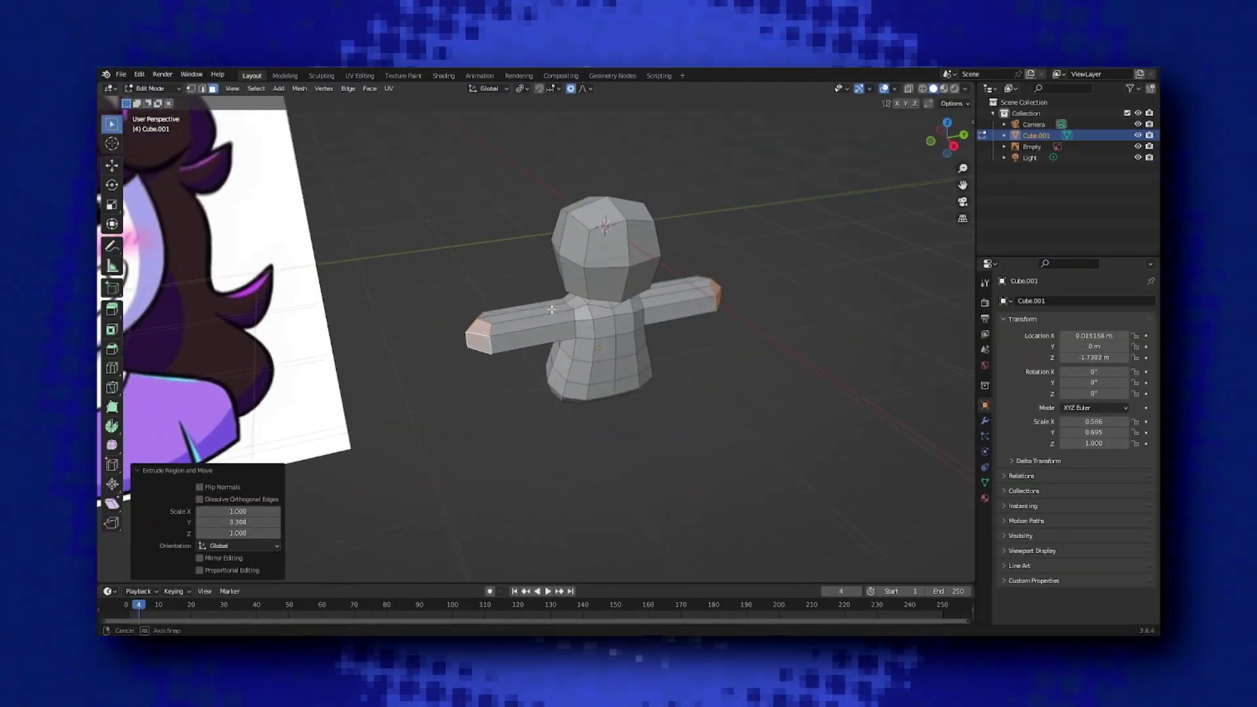
pyautogui.scroll(6, 520, 298)
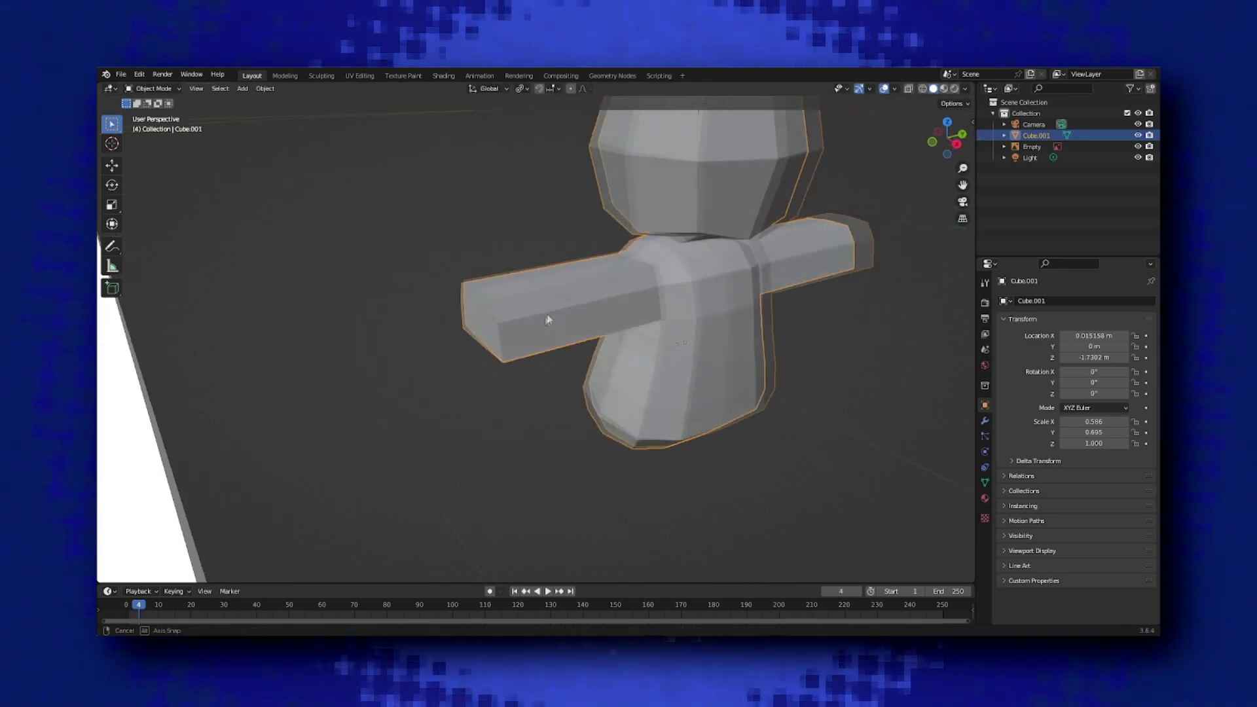
pyautogui.moveTo(548, 316); pyautogui.dragTo(605, 286, button='middle')
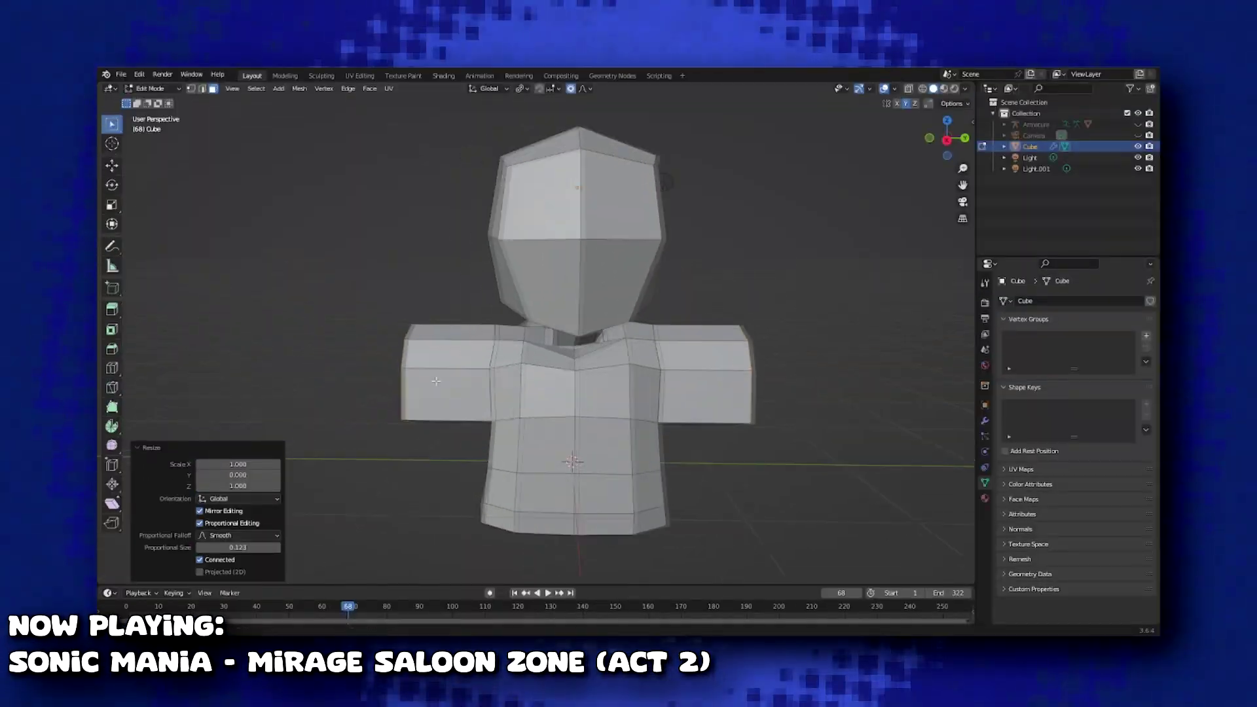
# - Finish the arm scaling and make the arm-end faces regular circles with LoopTools
pyautogui.click(388, 378)
pyautogui.moveTo(388, 379); pyautogui.dragTo(327, 367, button='middle')
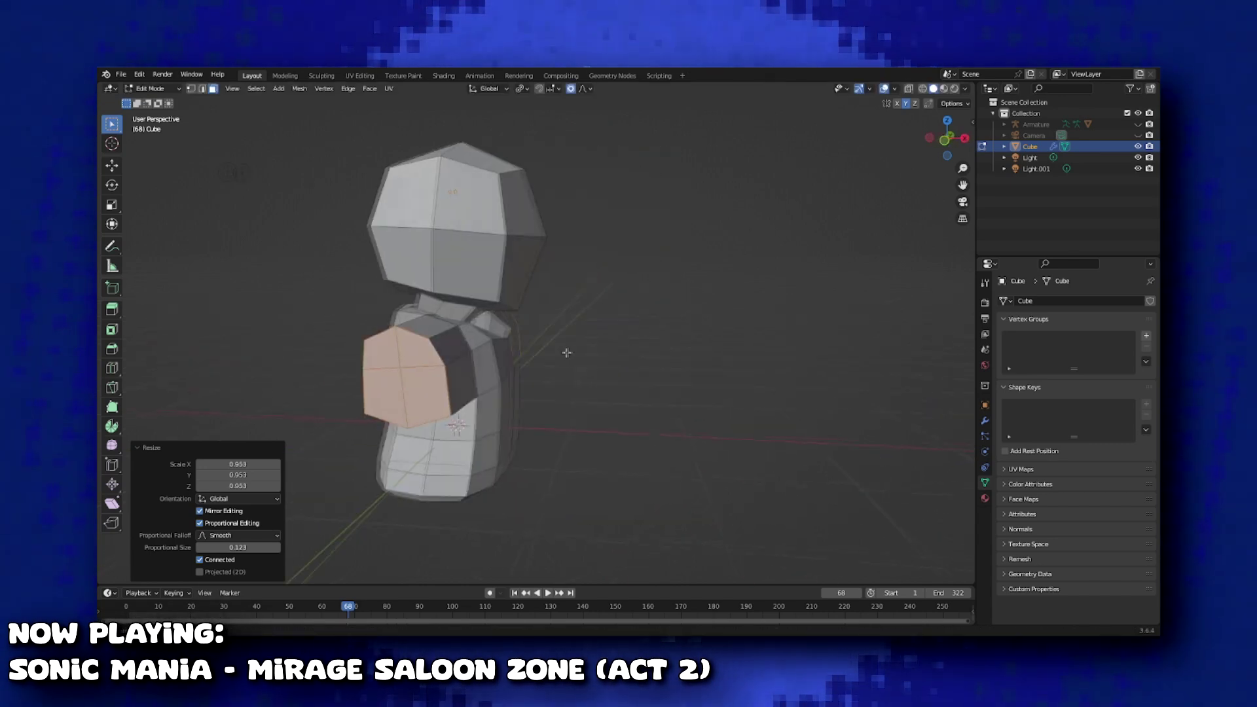
pyautogui.rightClick(325, 257)
pyautogui.moveTo(308, 246)
pyautogui.click(388, 253)
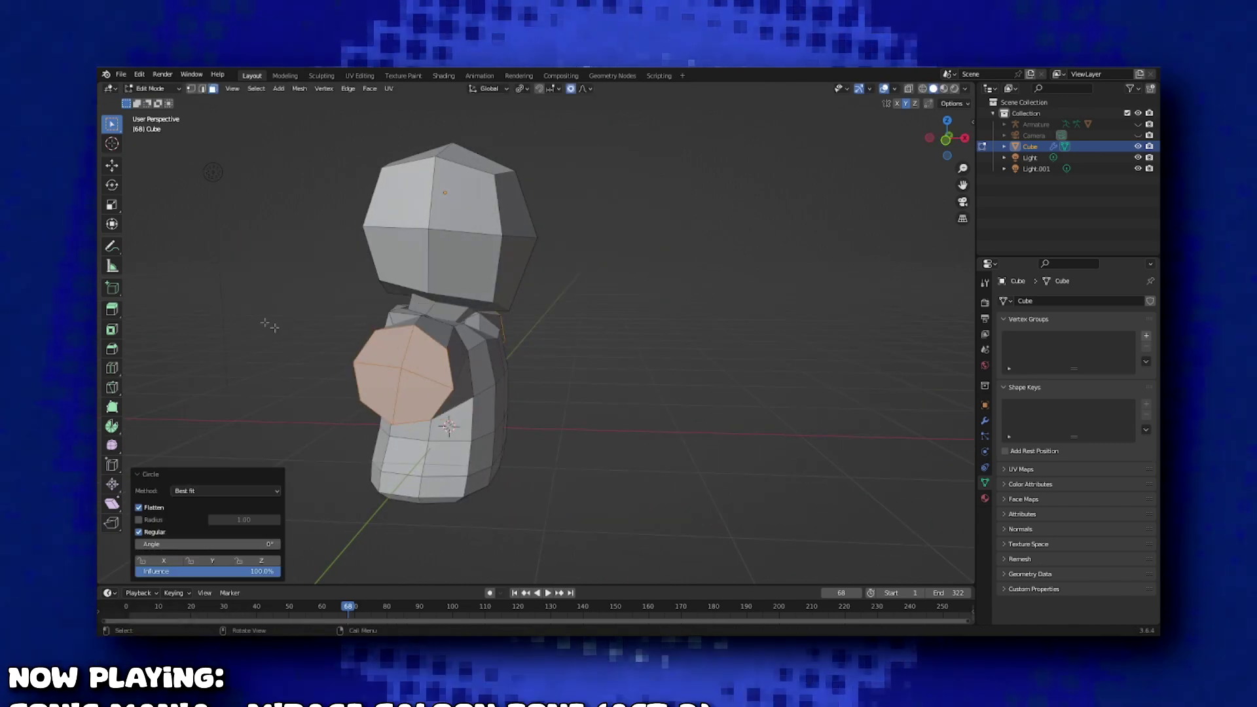
pyautogui.moveTo(363, 305); pyautogui.dragTo(428, 342, button='middle')
# - Tilt the arms -20.2°, scale them to 0.941 in Y, and extrude the first leg down
pyautogui.click(345, 322)
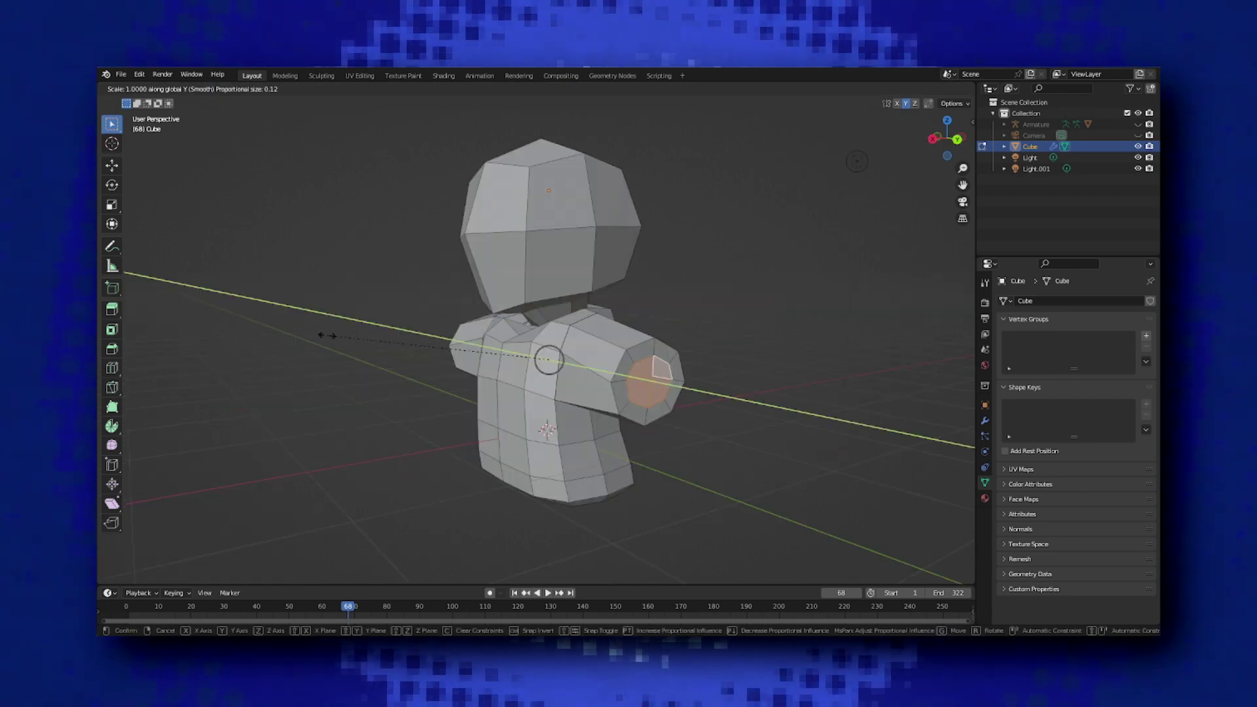
pyautogui.click(337, 335)
pyautogui.moveTo(337, 335); pyautogui.dragTo(460, 364, button='middle')
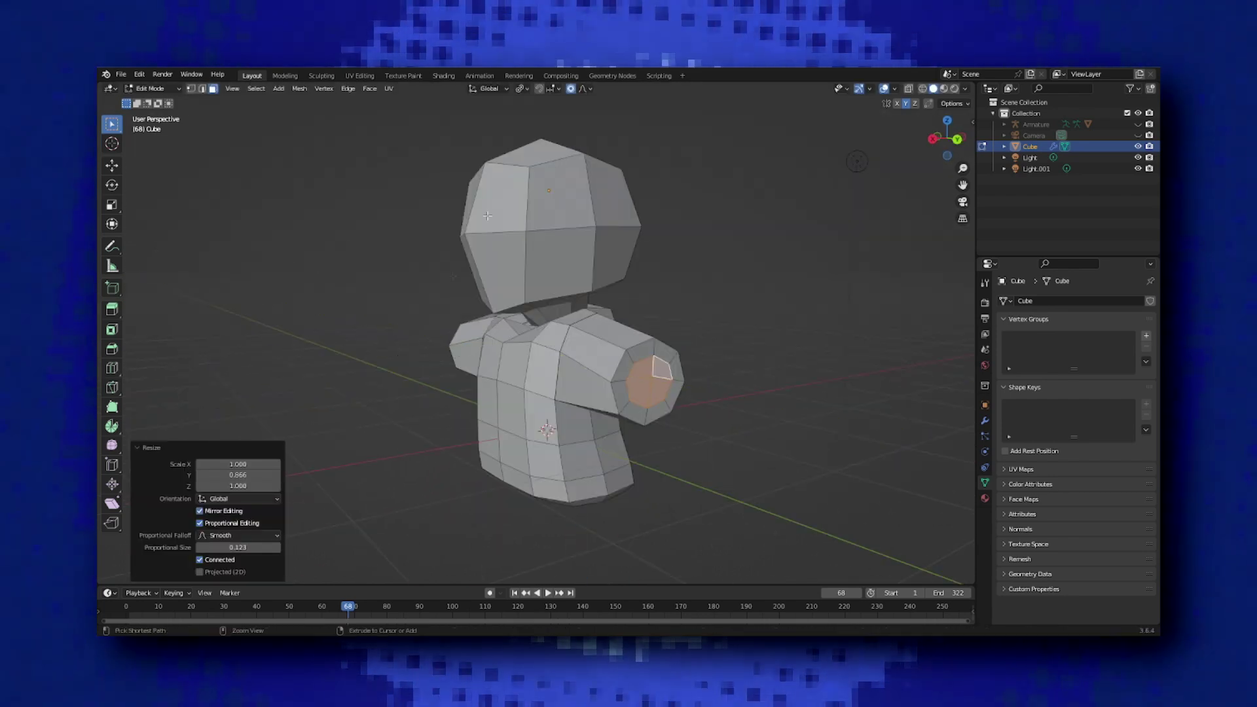
pyautogui.hotkey('ctrl', 's')
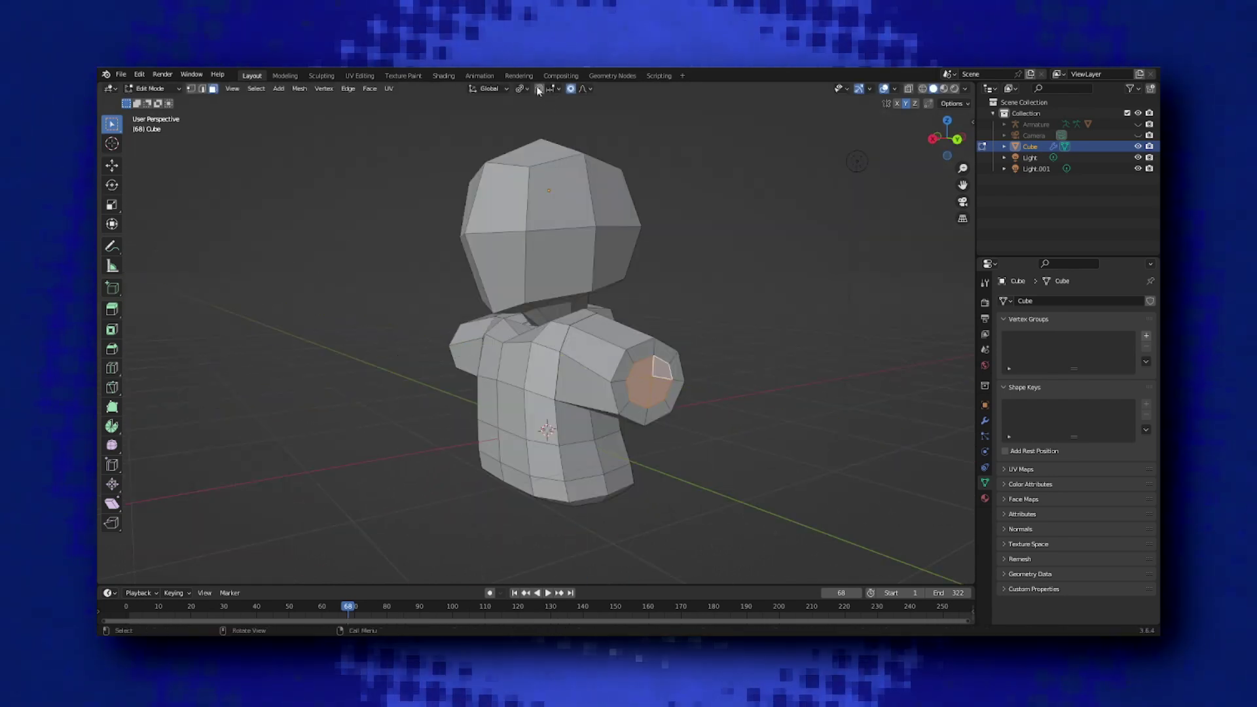
pyautogui.click(340, 336)
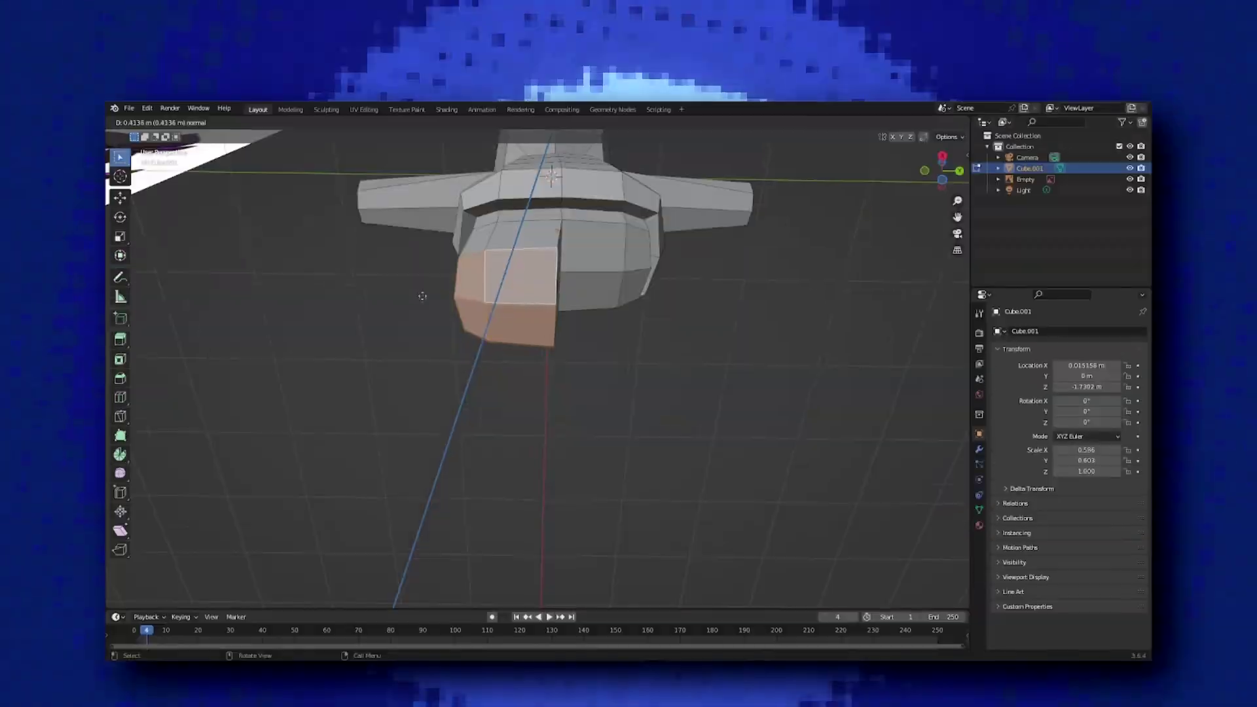
pyautogui.click(419, 295)
# - Extrude the second leg down from the body's underside and scale both leg ends level along Z
pyautogui.click(599, 268)
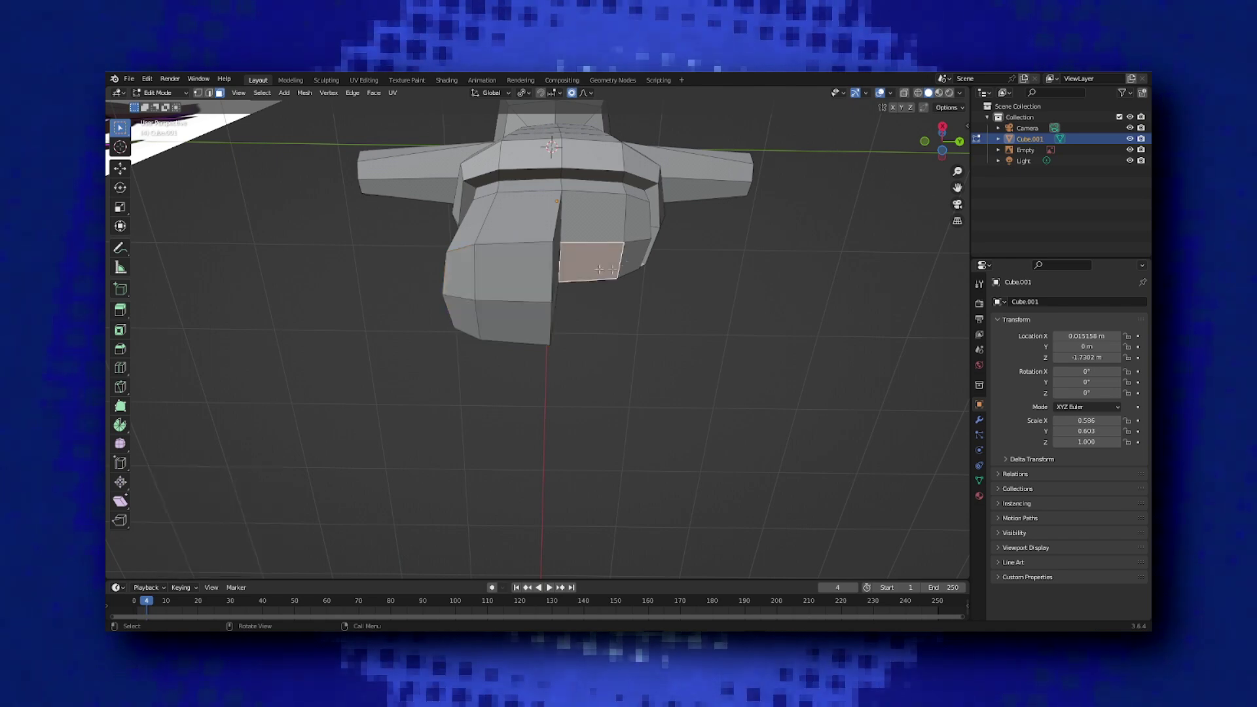
pyautogui.moveTo(583, 220); pyautogui.dragTo(549, 365, button='middle')
pyautogui.press('e')
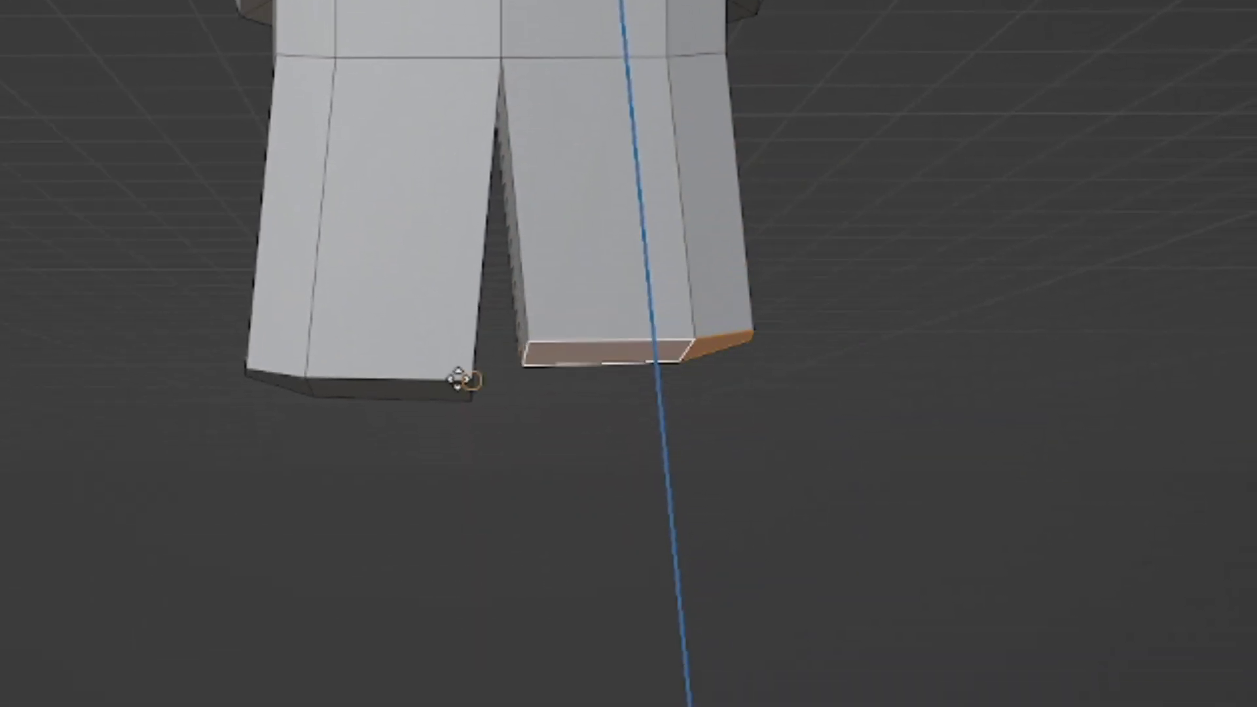
pyautogui.click(457, 381)
pyautogui.moveTo(497, 327); pyautogui.dragTo(538, 258, button='middle')
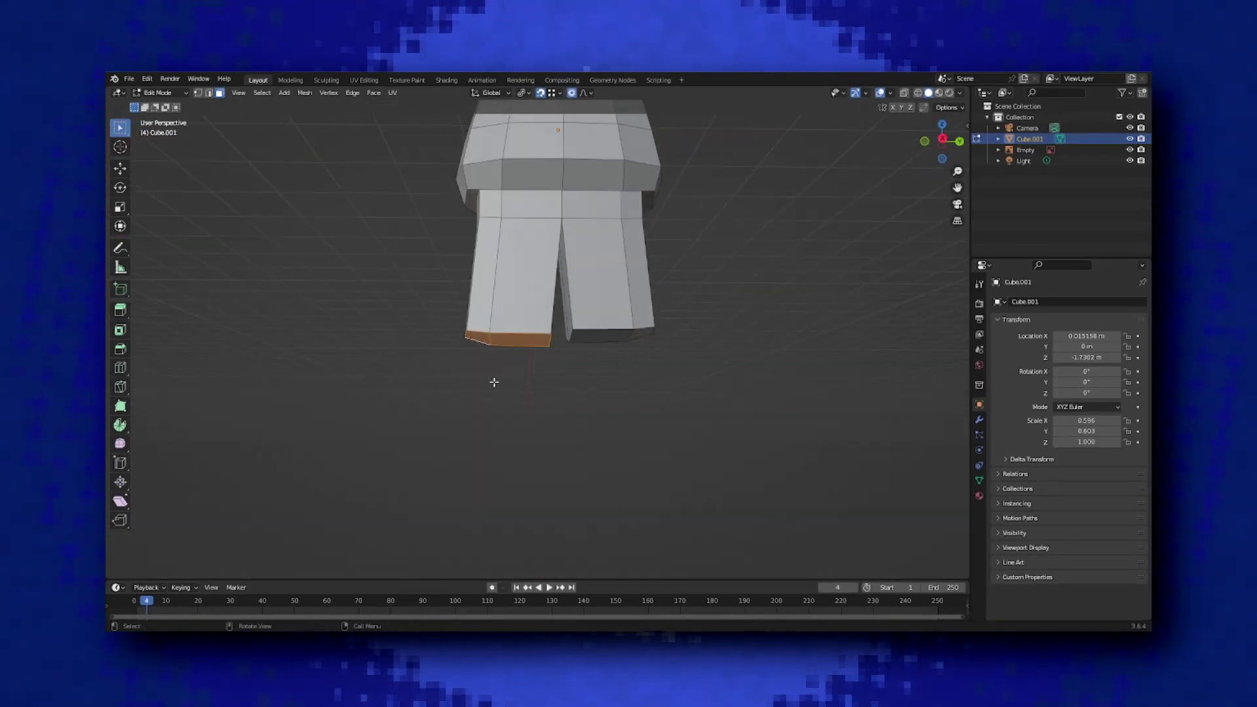
pyautogui.click(494, 380)
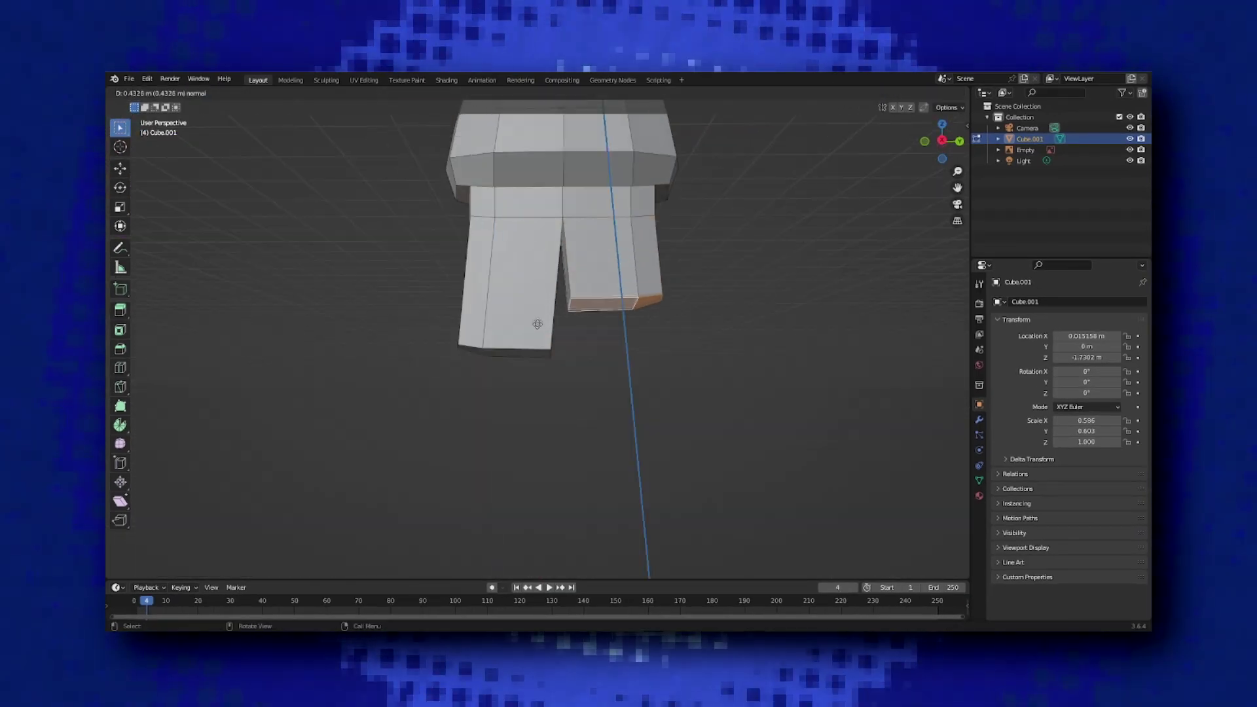
pyautogui.click(546, 347)
pyautogui.press('s')
pyautogui.moveTo(545, 348); pyautogui.dragTo(563, 262, button='middle')
pyautogui.click(574, 359)
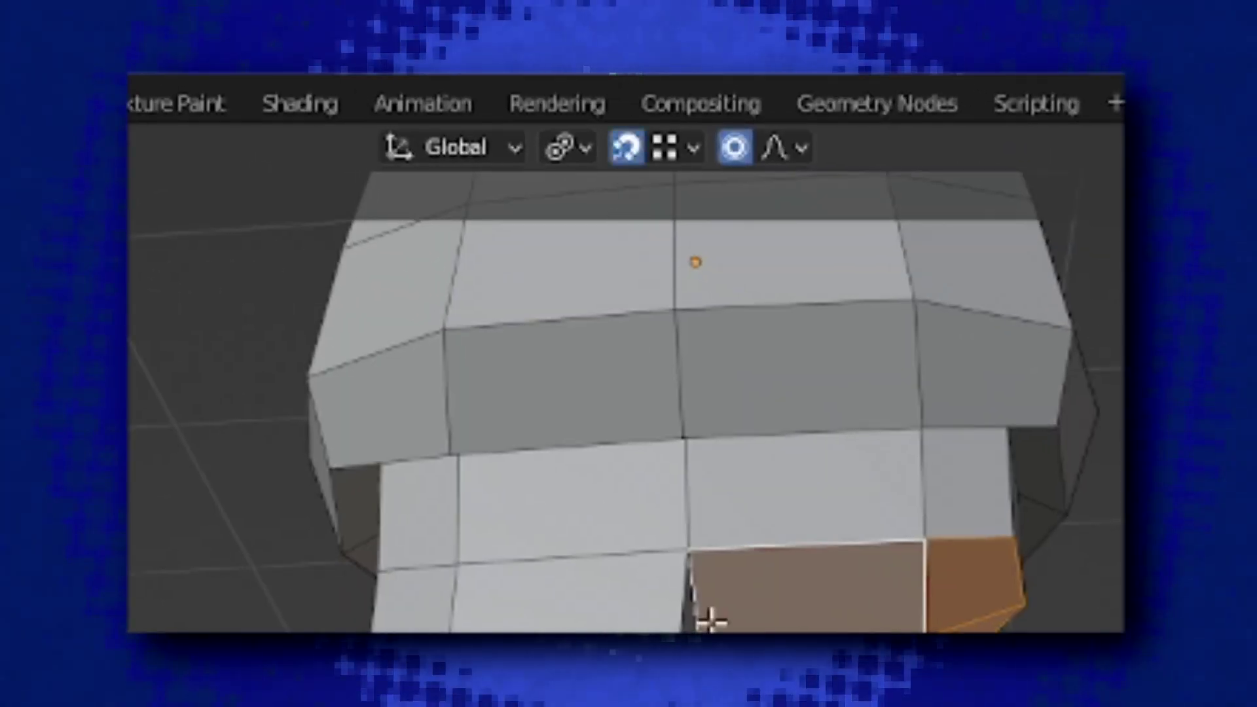
# - Set snapping to Vertex, enable the snap magnet, and mark along the left leg's bottom
pyautogui.click(693, 148)
pyautogui.click(555, 309)
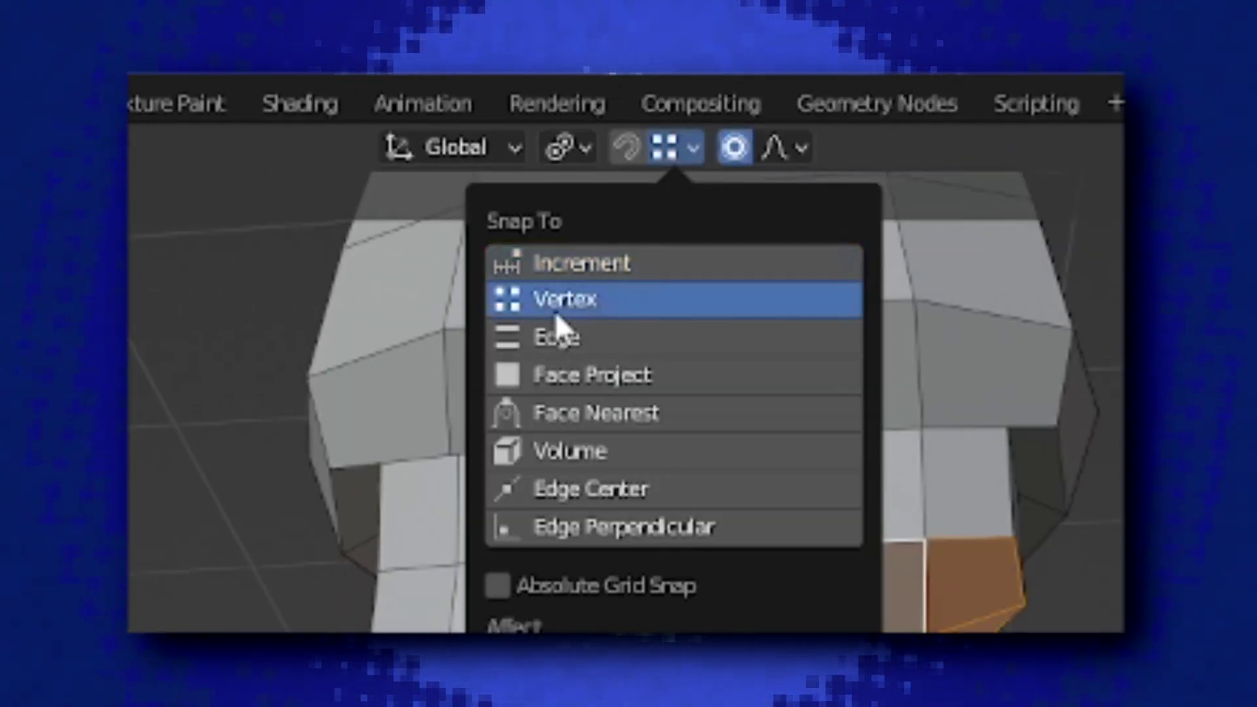
pyautogui.click(626, 148)
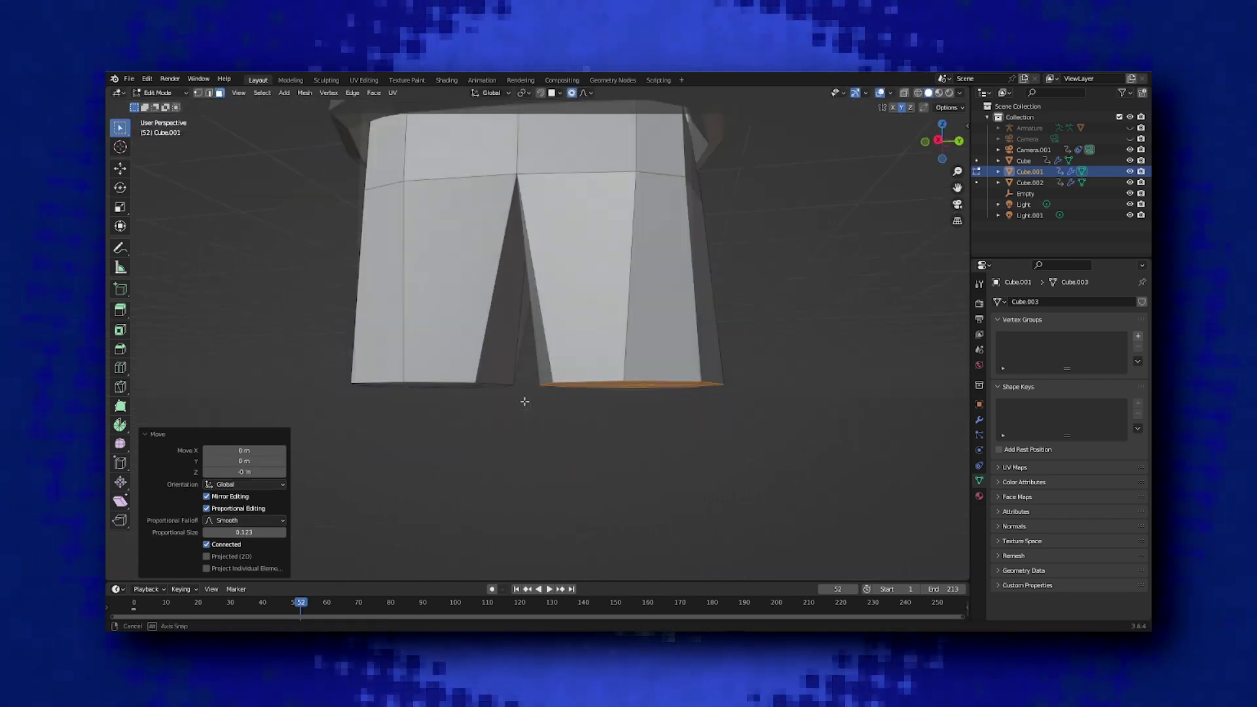
pyautogui.moveTo(522, 396); pyautogui.dragTo(547, 308, button='middle')
pyautogui.moveTo(360, 311); pyautogui.dragTo(562, 308)
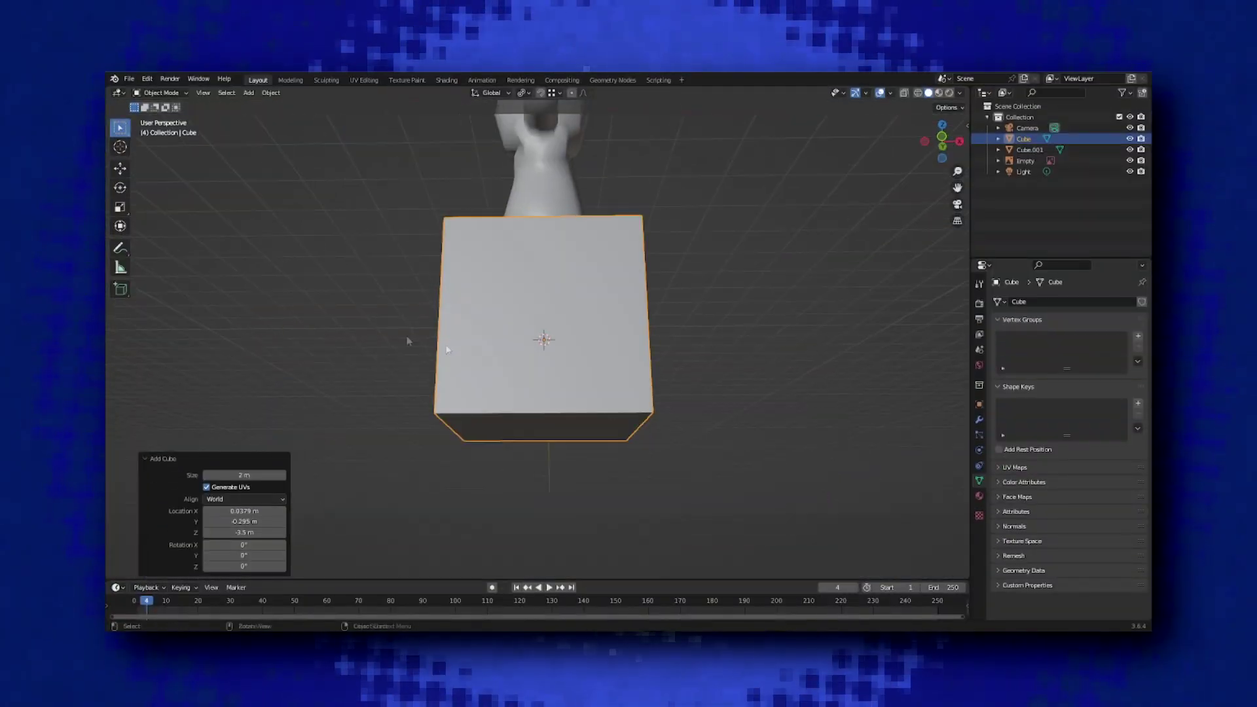
# - Subdivide the cube and dissolve its lower faces to shape a rounded foot
pyautogui.hotkey('ctrl', '1')
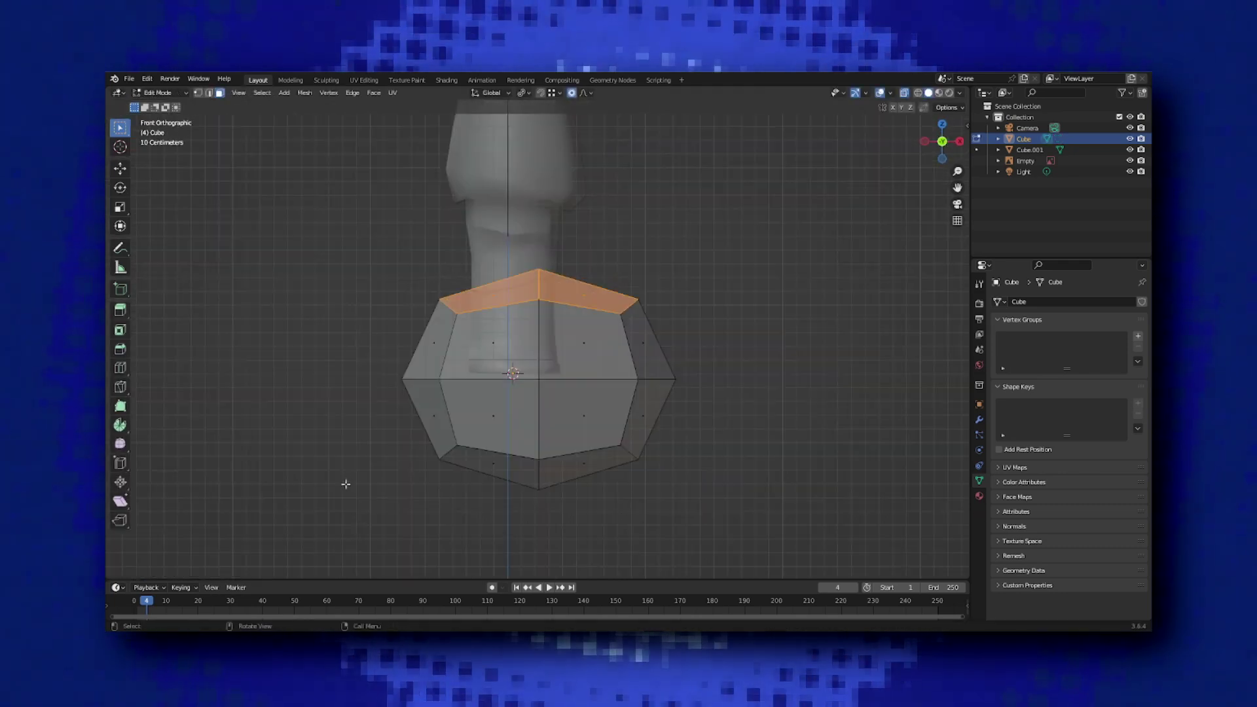
pyautogui.moveTo(345, 484); pyautogui.dragTo(907, 404)
pyautogui.press('x')
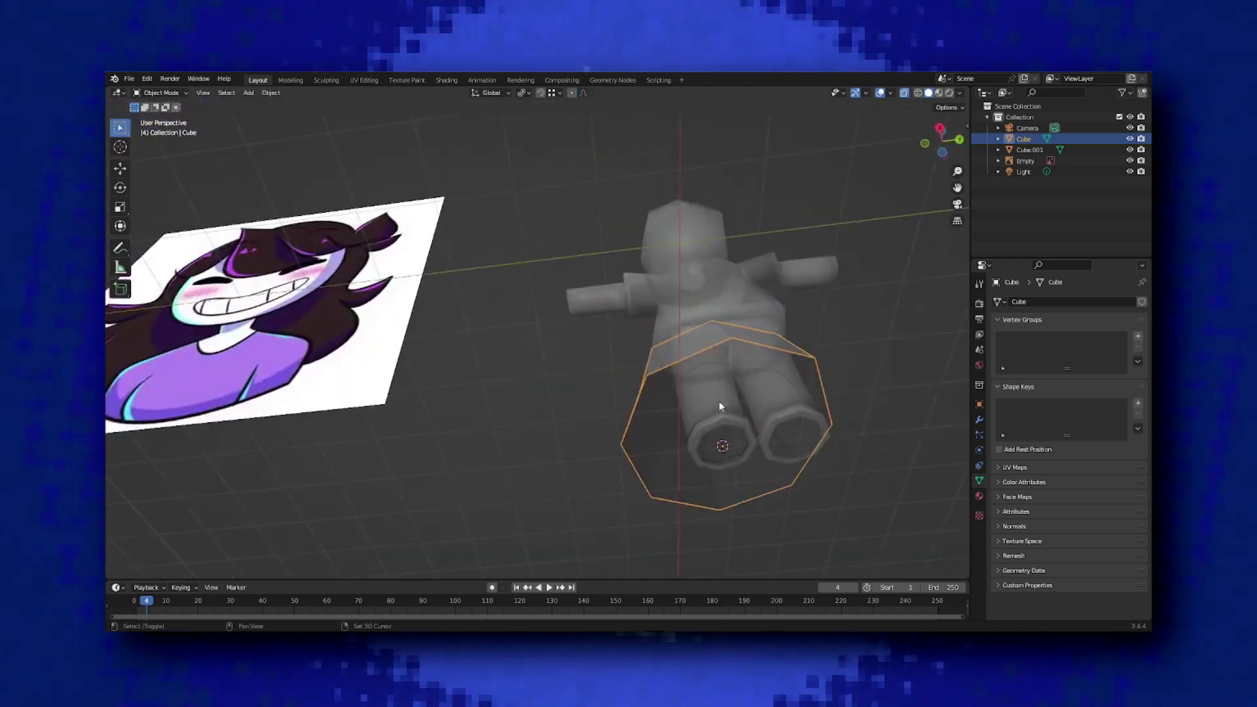
pyautogui.moveTo(718, 402); pyautogui.dragTo(472, 305, button='middle')
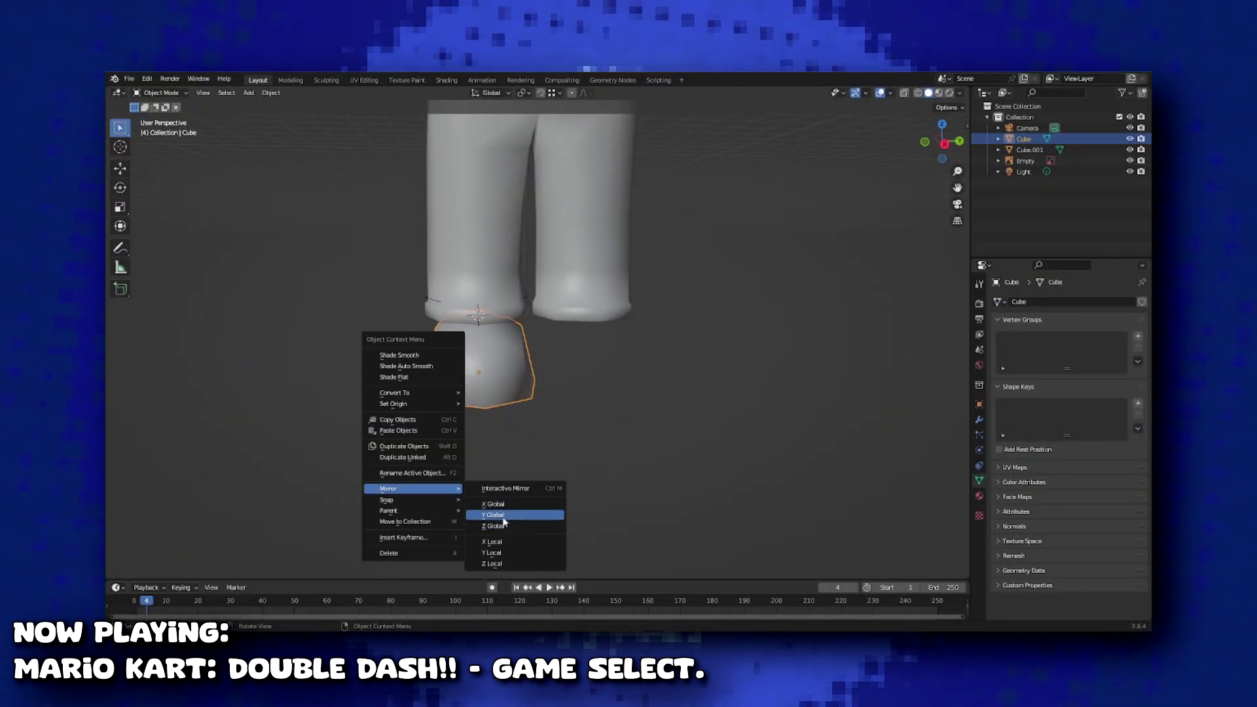
# - Duplicate the foot and mirror the copy across global Y for the other leg
pyautogui.click(498, 515)
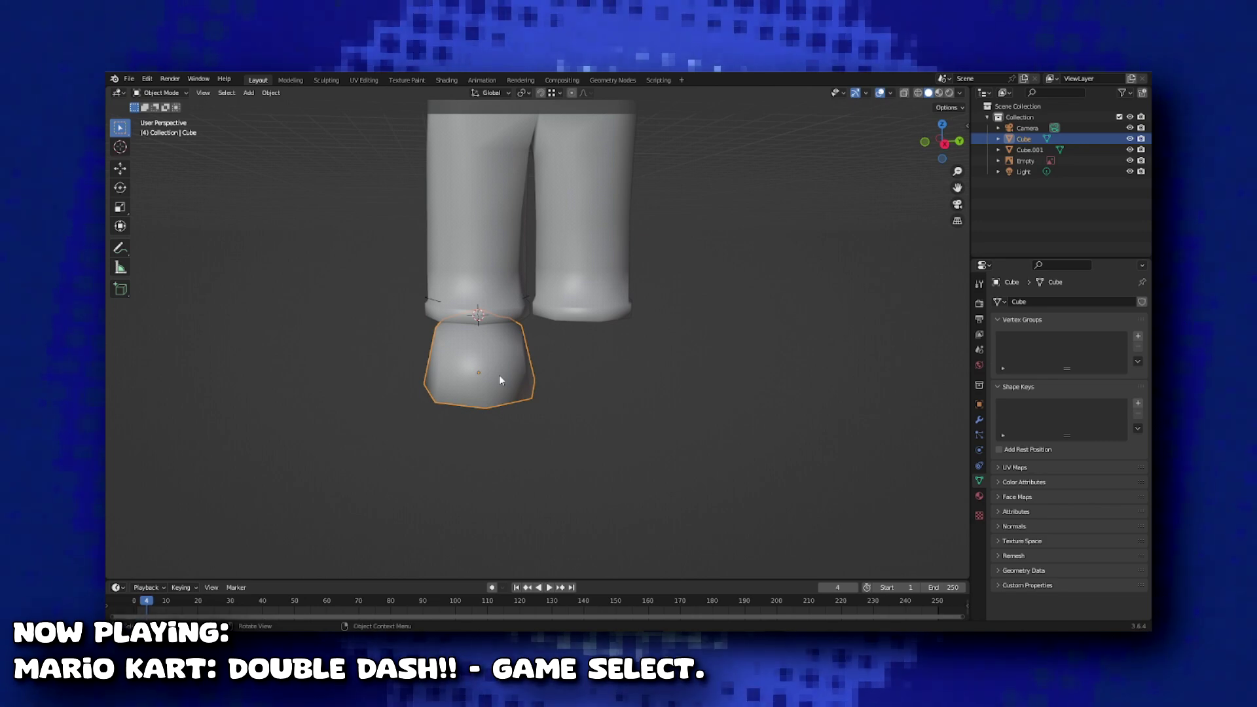
pyautogui.hotkey('shift', 'd')
pyautogui.rightClick(500, 380)
pyautogui.rightClick(500, 379)
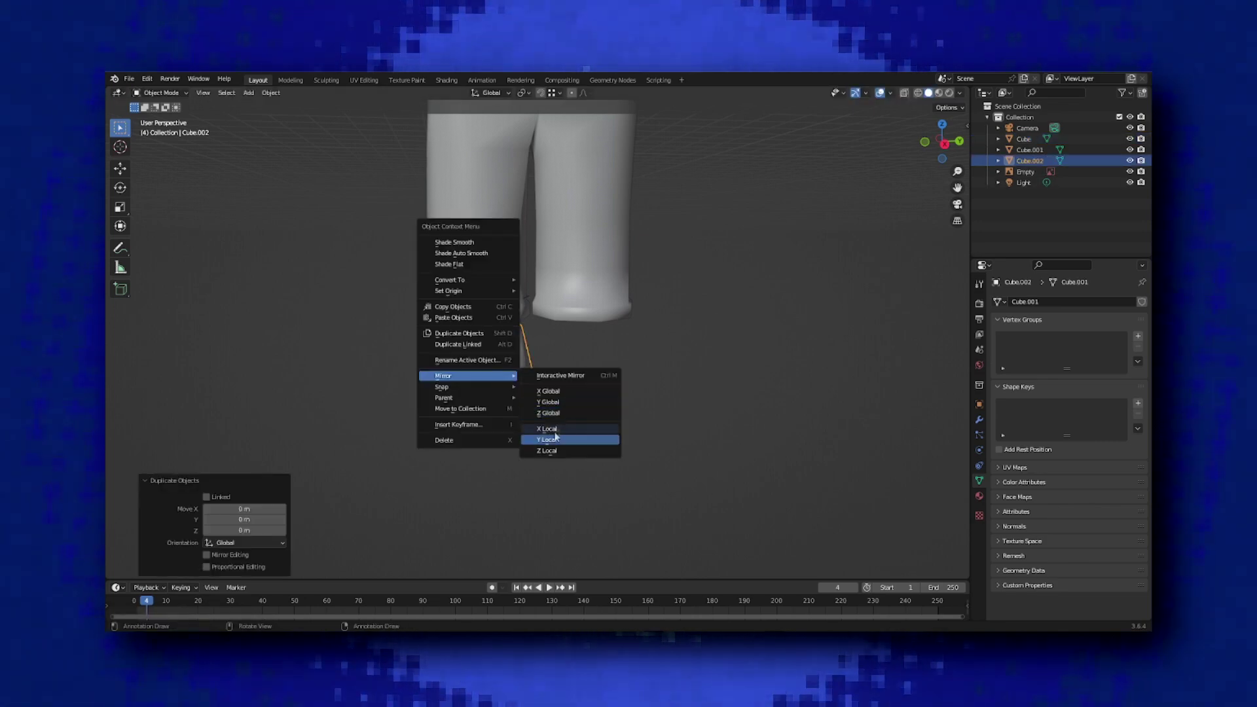
pyautogui.click(557, 402)
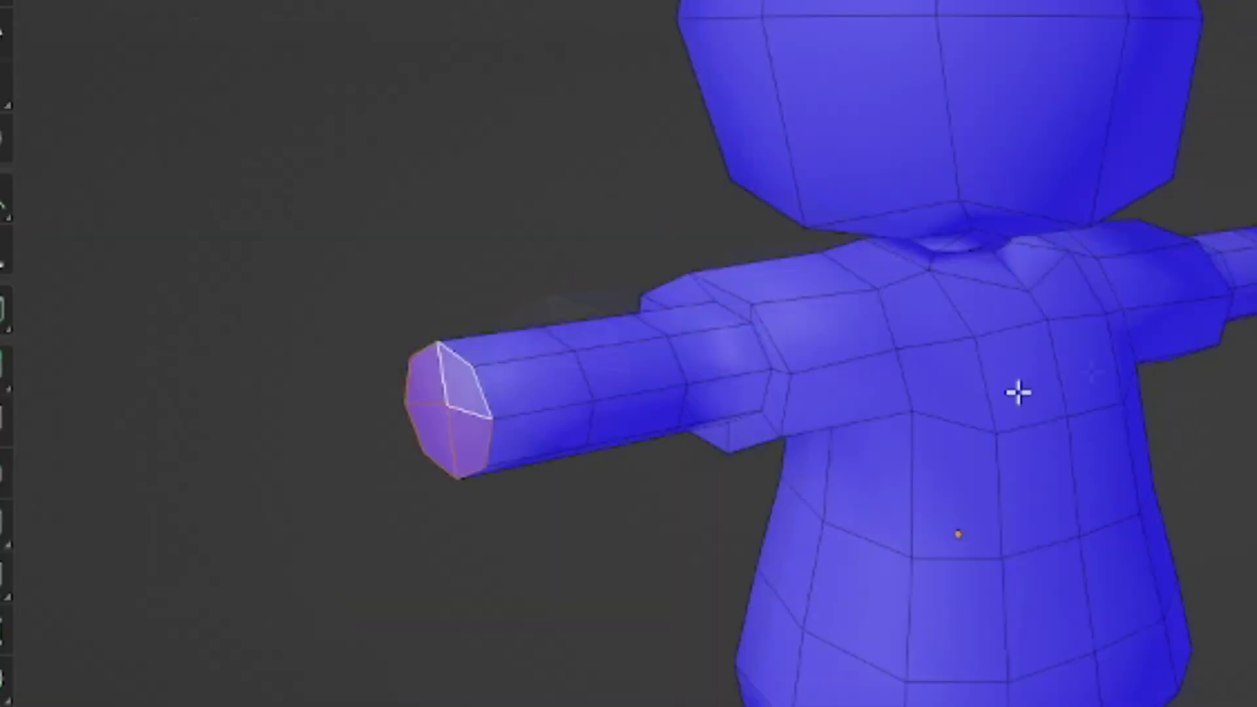
# - Scale the arm-end faces along Y and fatten them with Alt+S into rounded hands
pyautogui.press('s')
pyautogui.press('y')
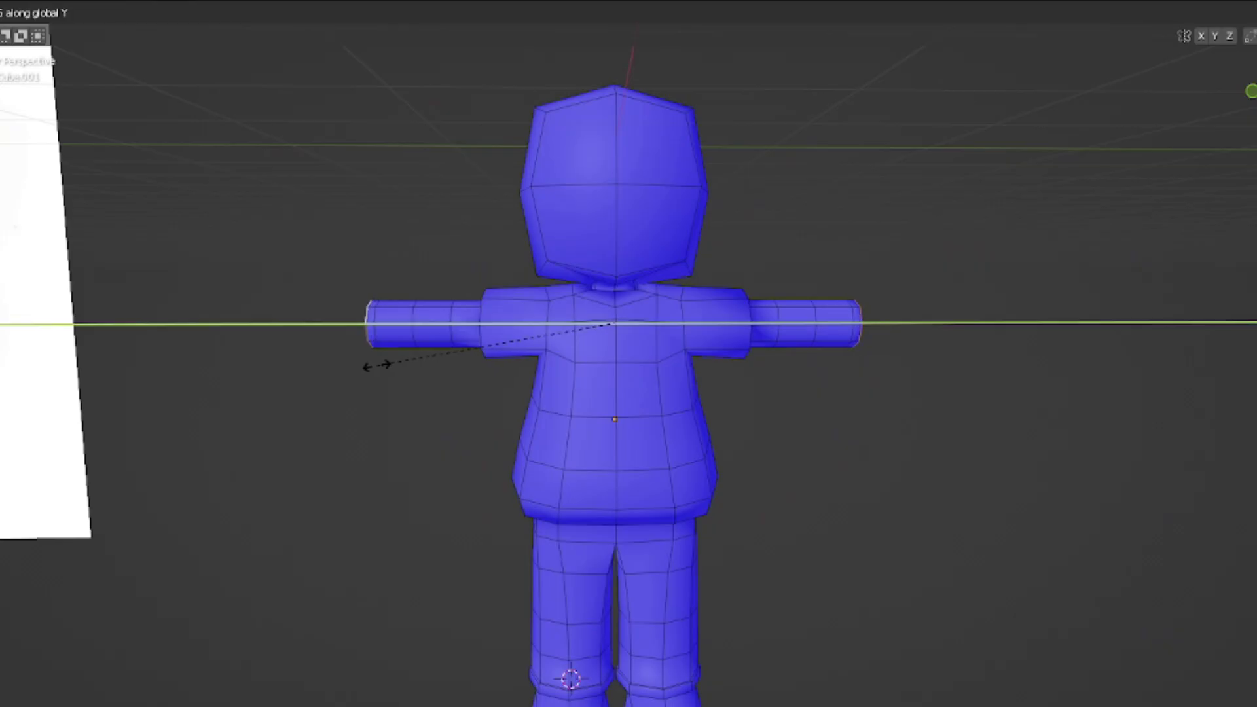
pyautogui.hotkey('alt', 's')
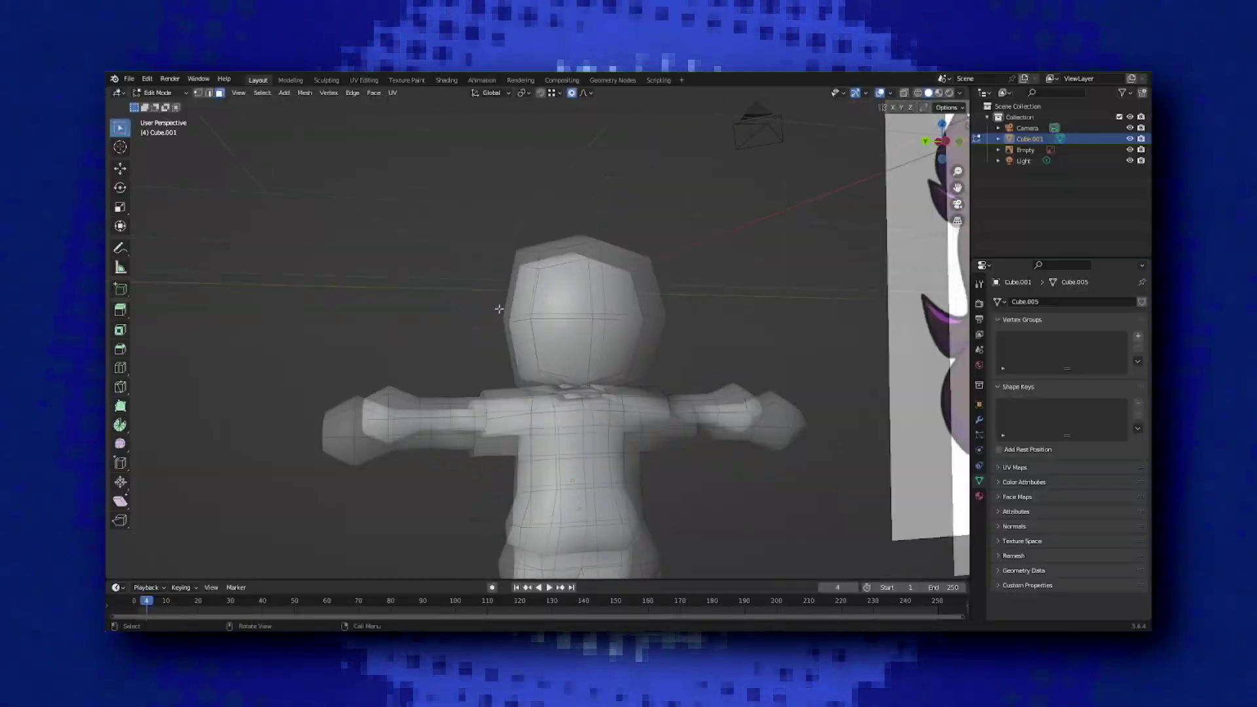
# - Duplicate the head's top and side faces in place and separate them into their own object
pyautogui.moveTo(518, 288); pyautogui.dragTo(495, 302, button='middle')
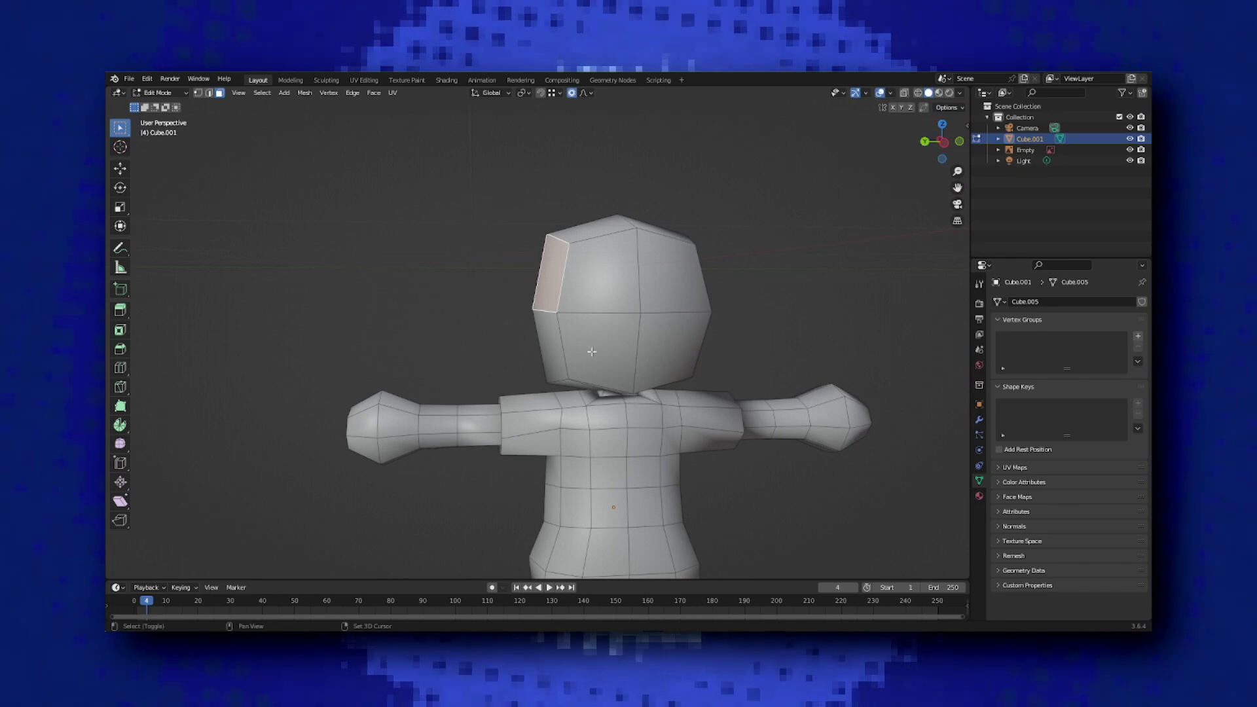
pyautogui.moveTo(681, 274); pyautogui.dragTo(416, 299, button='middle')
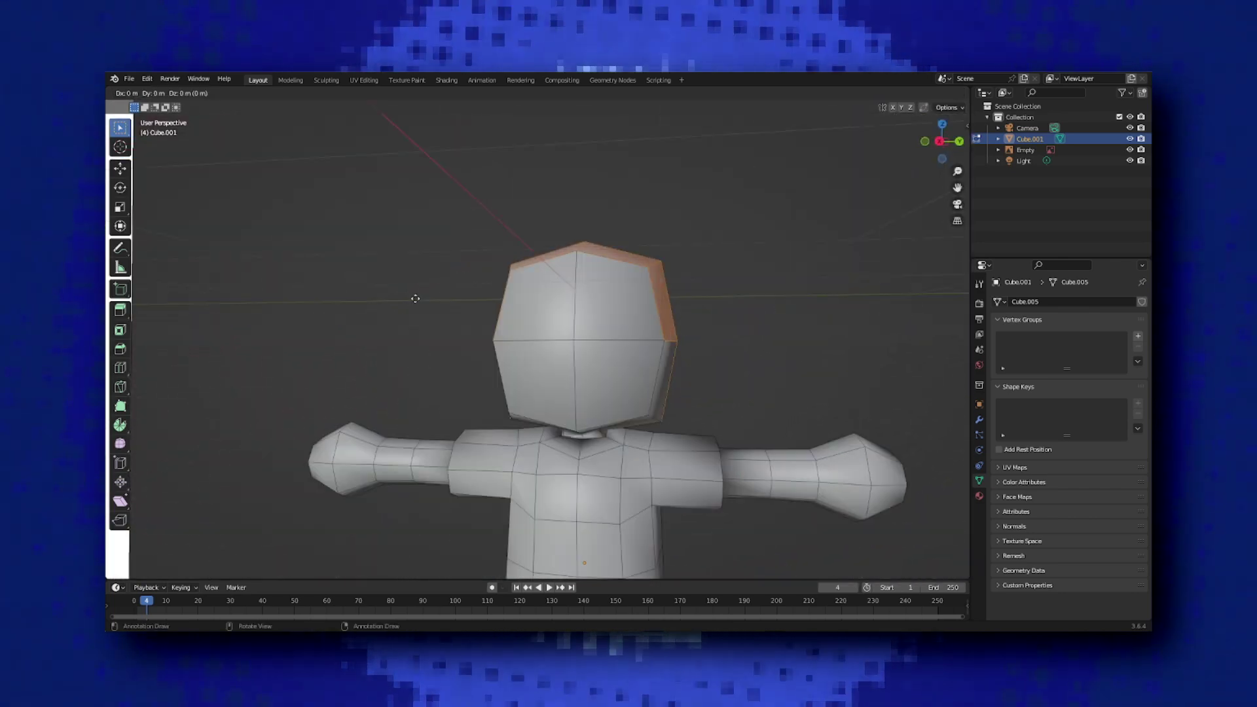
pyautogui.click(415, 298)
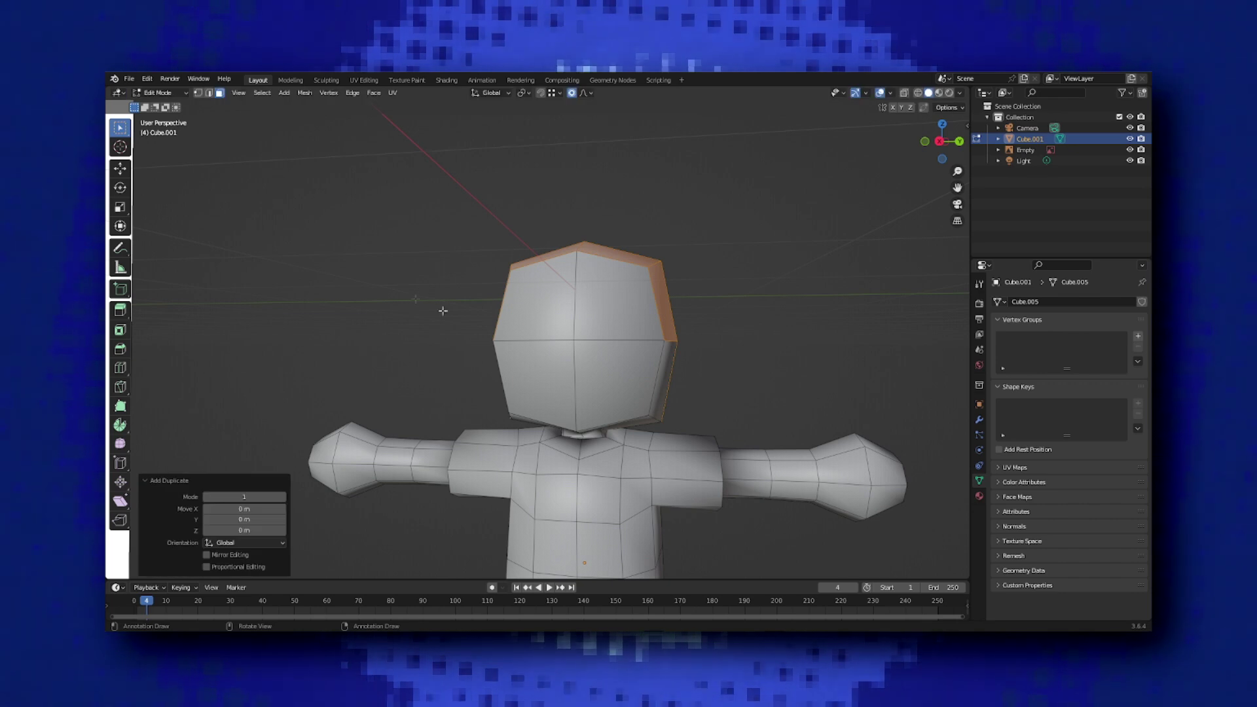
pyautogui.press('p')
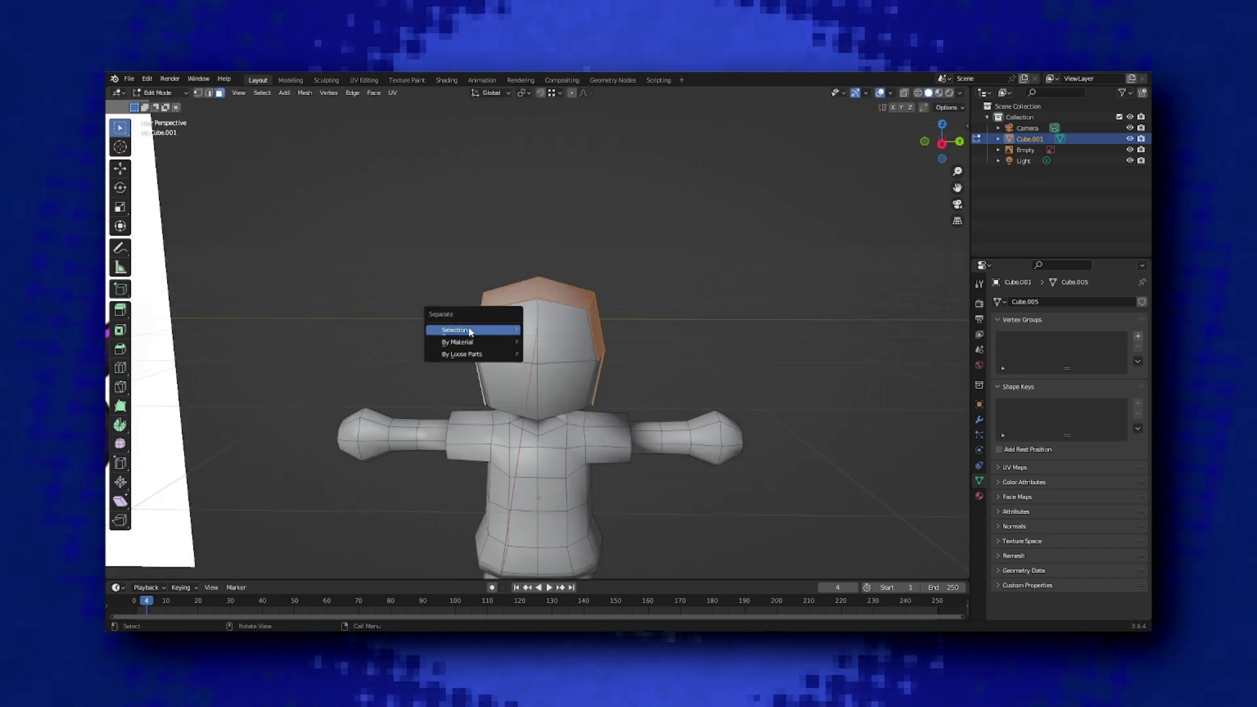
pyautogui.press('Tab')
# - Compare the new hair shell with the reference image, then enter Edit Mode on it
pyautogui.scroll(3, 471, 326)
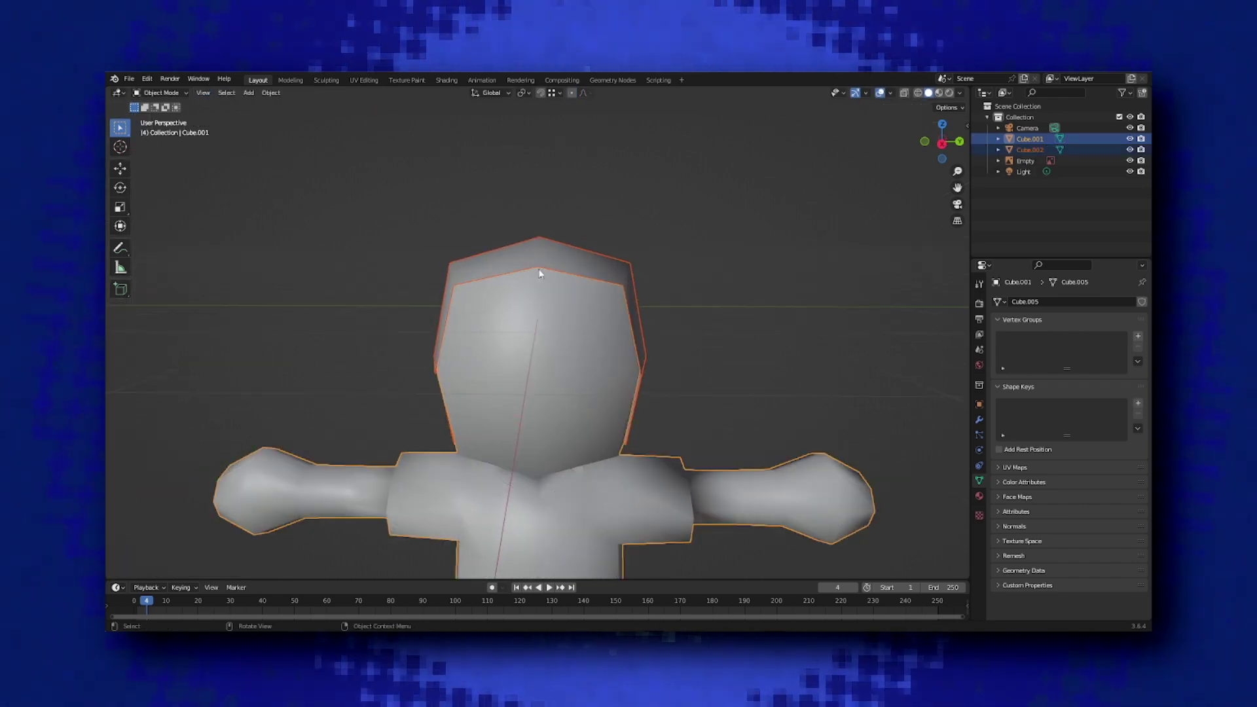
pyautogui.scroll(-3, 545, 316)
pyautogui.moveTo(544, 379); pyautogui.dragTo(576, 389, button='middle')
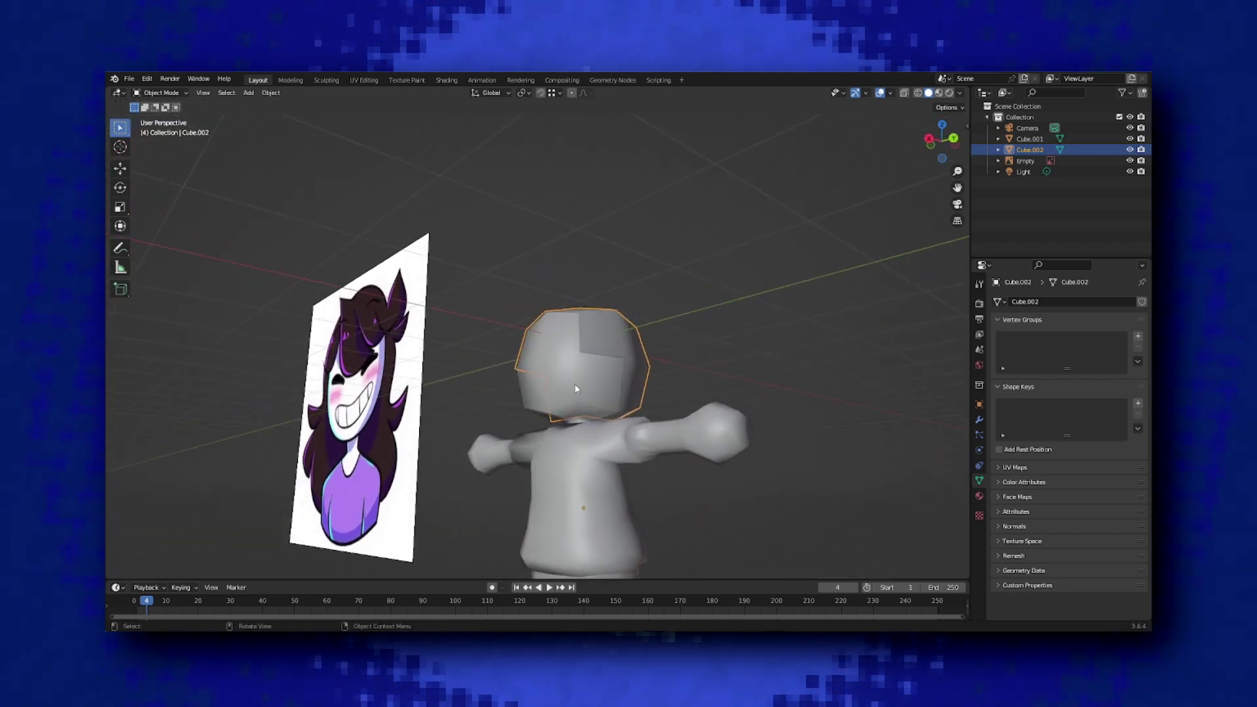
pyautogui.moveTo(395, 475); pyautogui.dragTo(593, 412, button='middle')
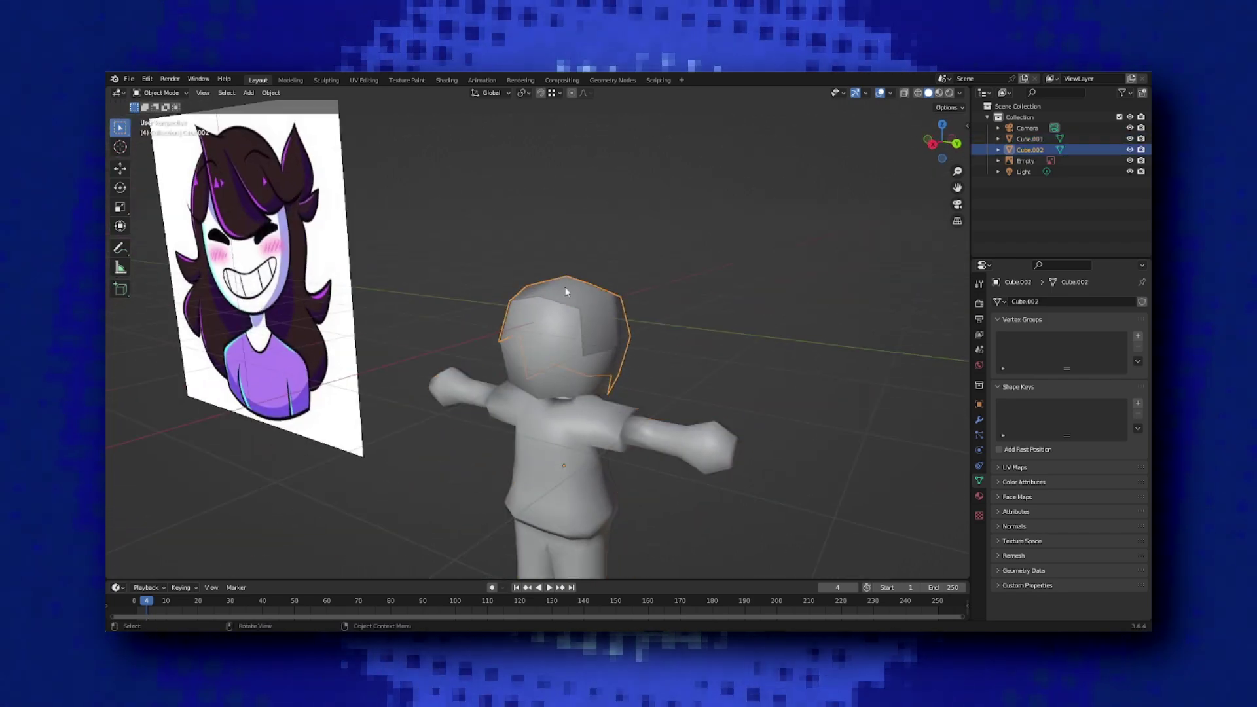
pyautogui.scroll(3, 567, 292)
pyautogui.moveTo(566, 292); pyautogui.dragTo(510, 361, button='middle')
pyautogui.press('Tab')
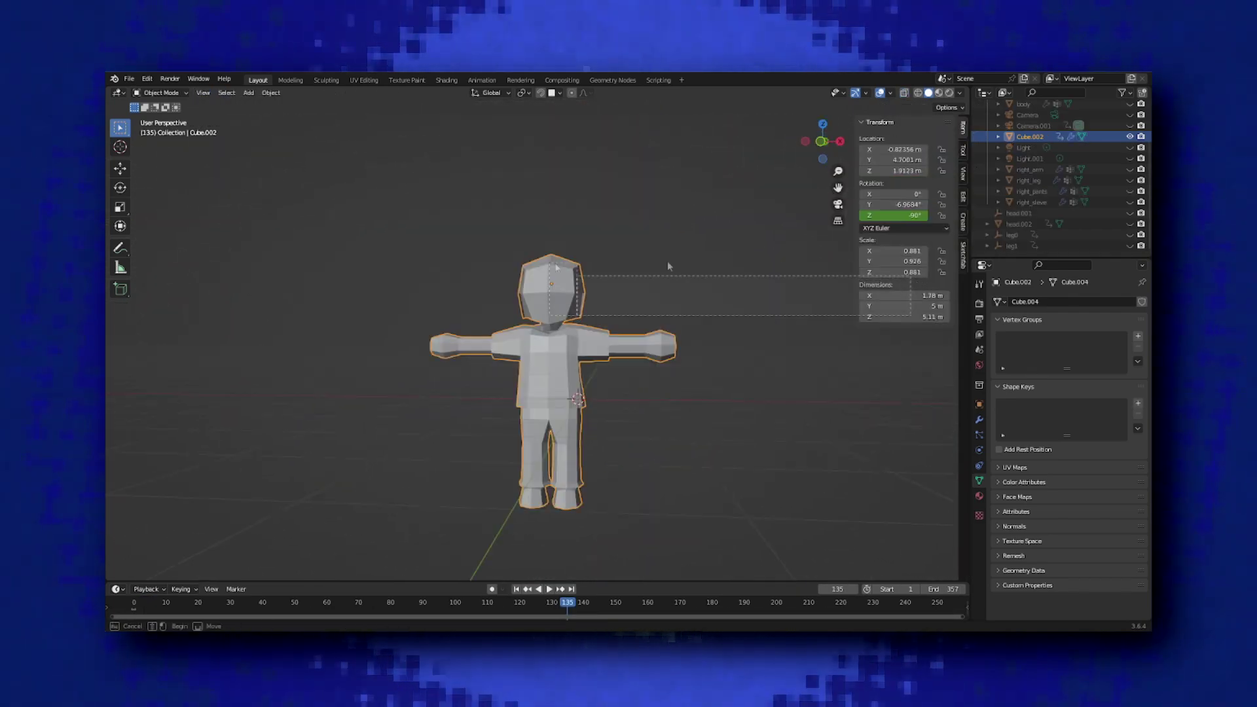
# - Duplicate the hair geometry, shift its vertices along X and raise the top hair vertex
pyautogui.hotkey('shift', 'd')
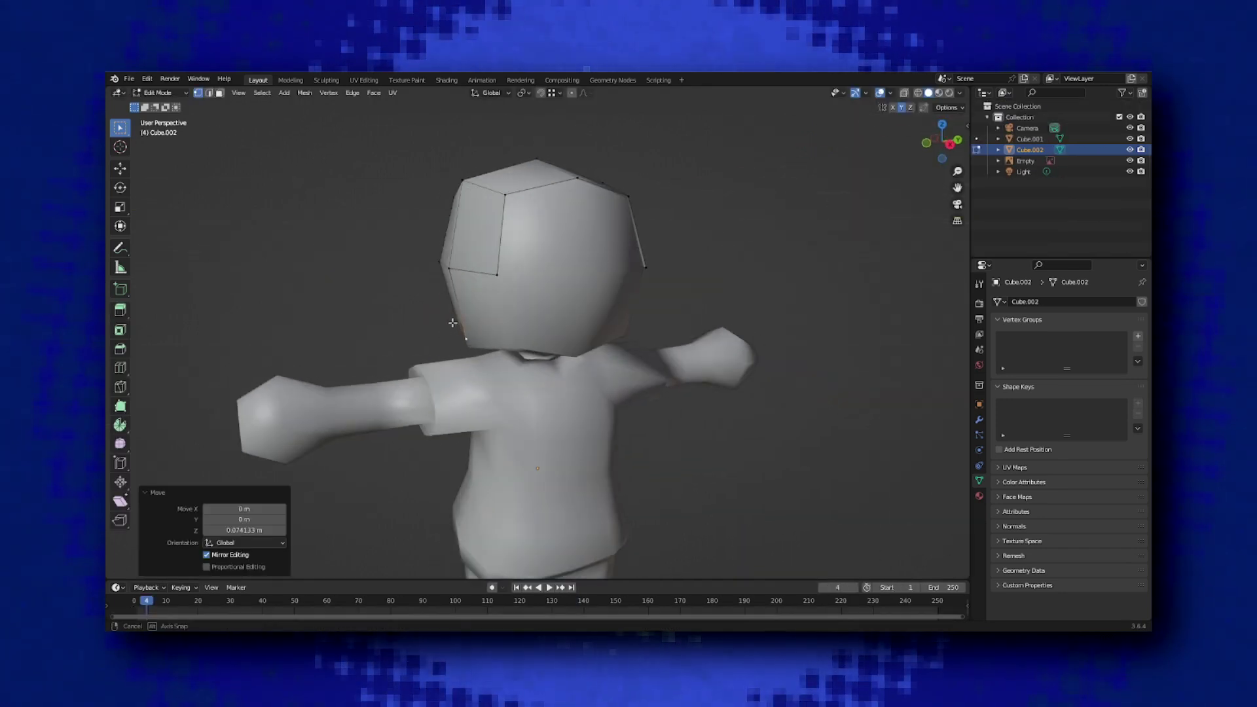
pyautogui.click(448, 322)
pyautogui.moveTo(448, 323); pyautogui.dragTo(421, 328, button='middle')
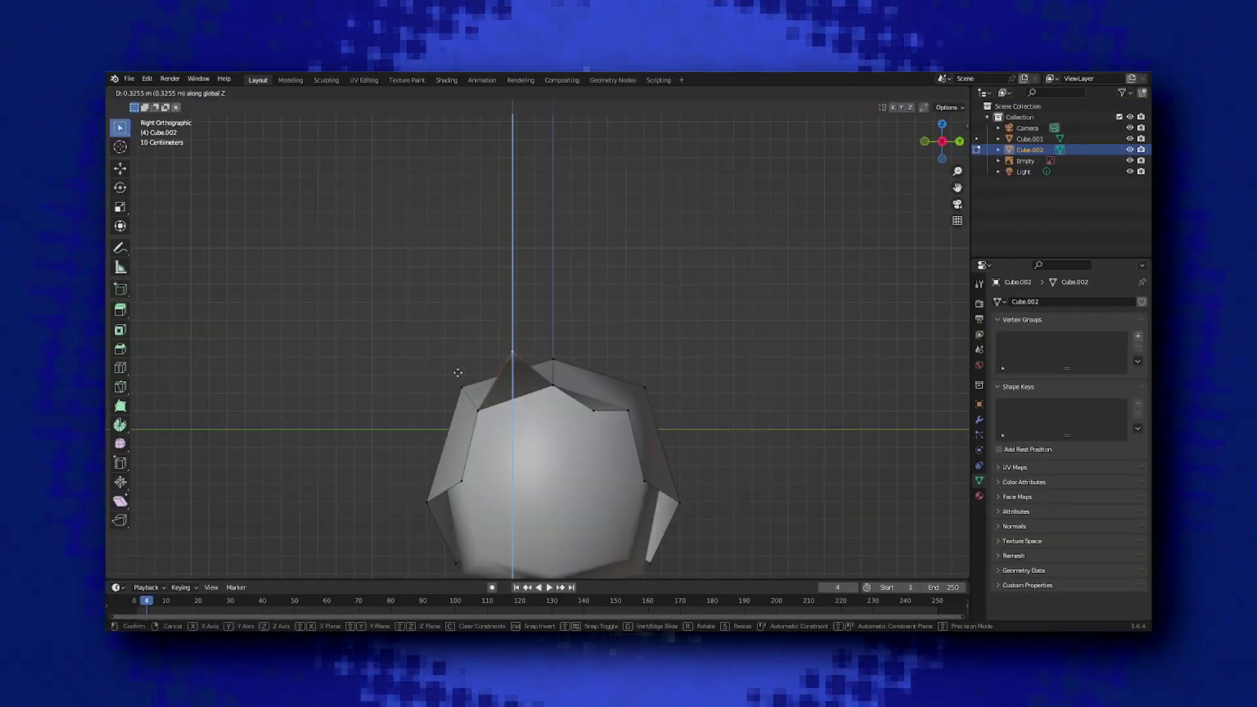
pyautogui.click(457, 373)
pyautogui.click(520, 421)
pyautogui.moveTo(520, 421); pyautogui.dragTo(646, 370, button='middle')
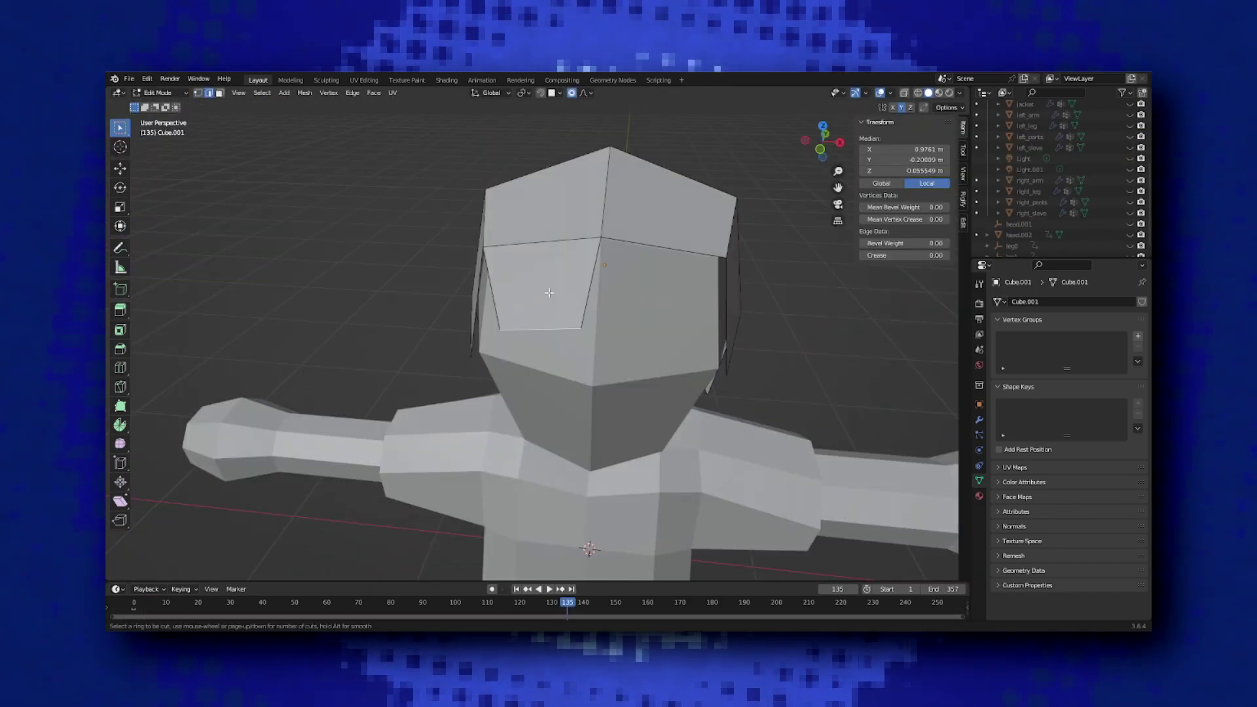
# - Add a loop cut across the head, extrude a hair section and slide it along X
pyautogui.click(542, 248)
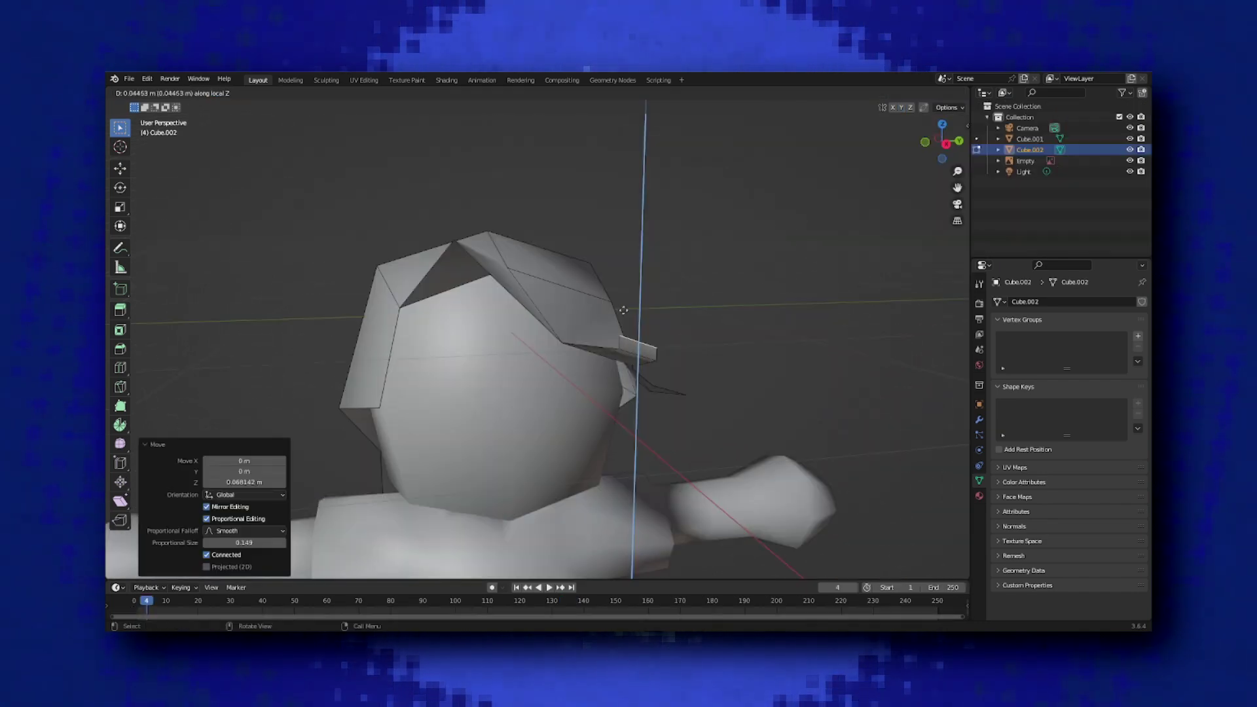
pyautogui.click(623, 310)
pyautogui.moveTo(623, 310); pyautogui.dragTo(466, 421, button='middle')
pyautogui.press('g')
pyautogui.press('x')
pyautogui.click(708, 339)
# - Select an edge path across the hair and raise it along Z into the fringe
pyautogui.keyDown('ctrl'); pyautogui.click(523, 388); pyautogui.keyUp('ctrl')
pyautogui.press('g')
pyautogui.press('z')
pyautogui.press('g')
pyautogui.press('z')
pyautogui.click(497, 400)
pyautogui.press('s')
pyautogui.press('Escape')
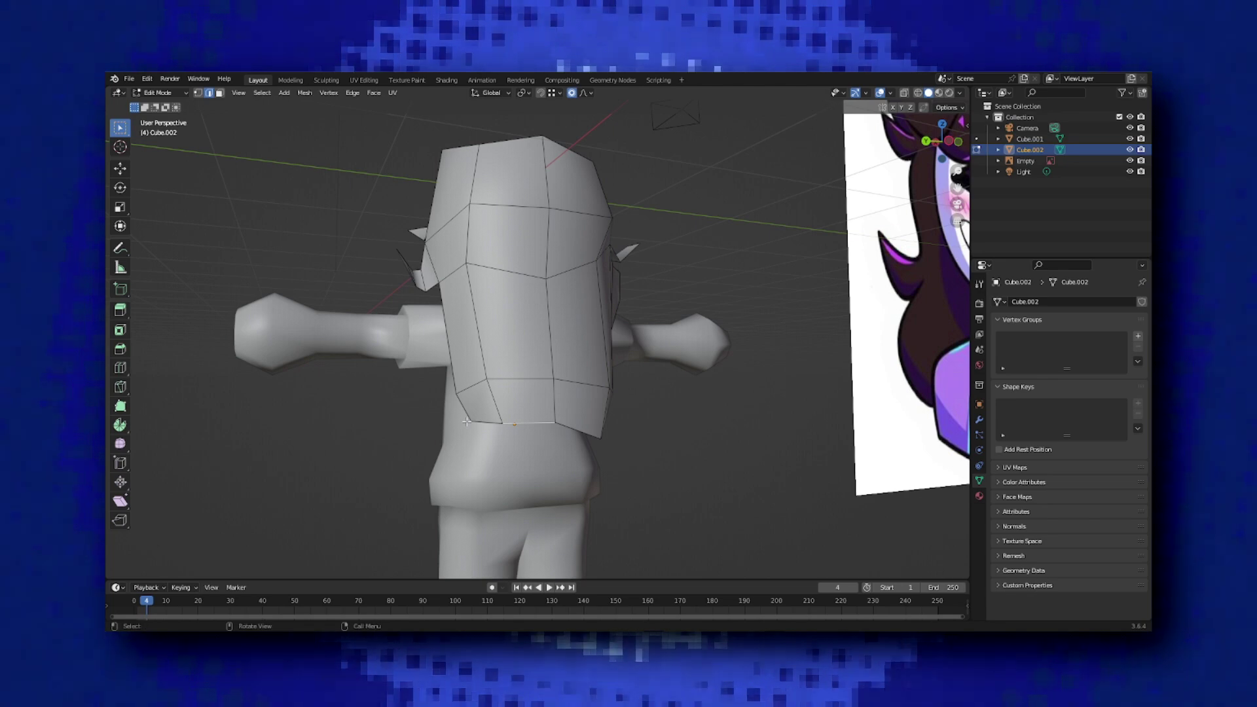
# - Extrude a side hair strand and shrink it with soft proportional falloff
pyautogui.click(468, 446)
pyautogui.press('s')
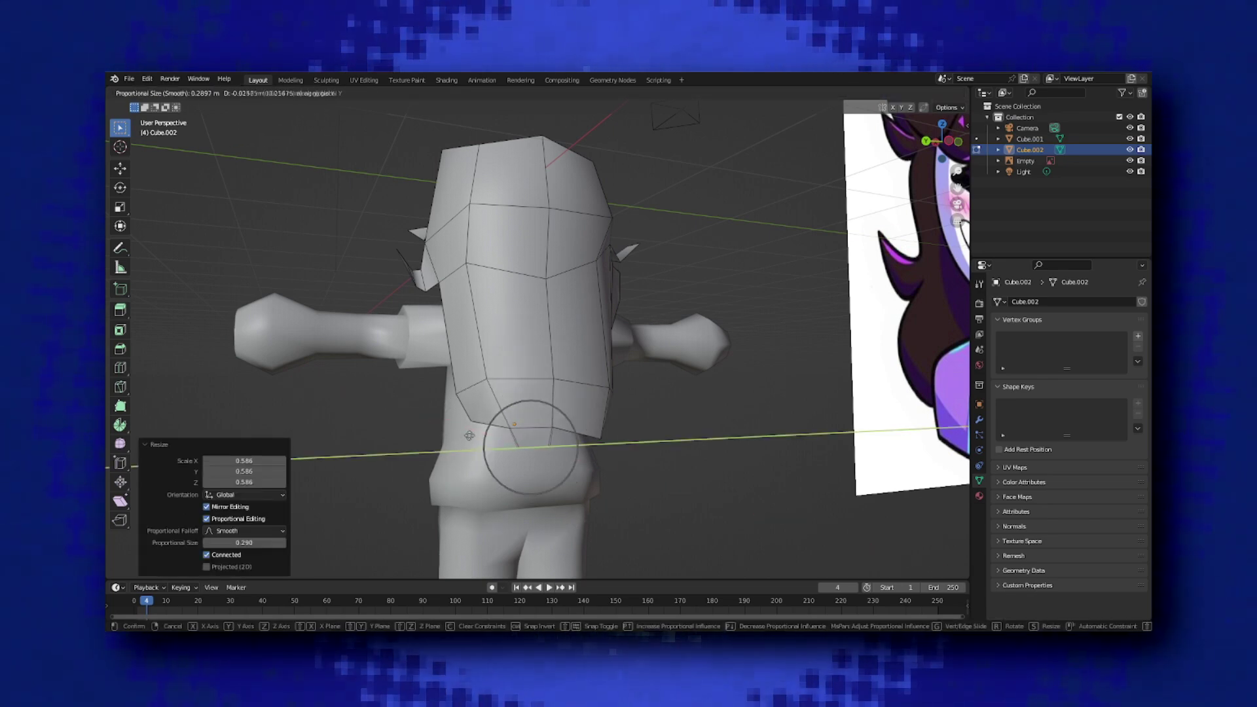
pyautogui.click(469, 436)
pyautogui.moveTo(469, 435); pyautogui.dragTo(621, 393, button='middle')
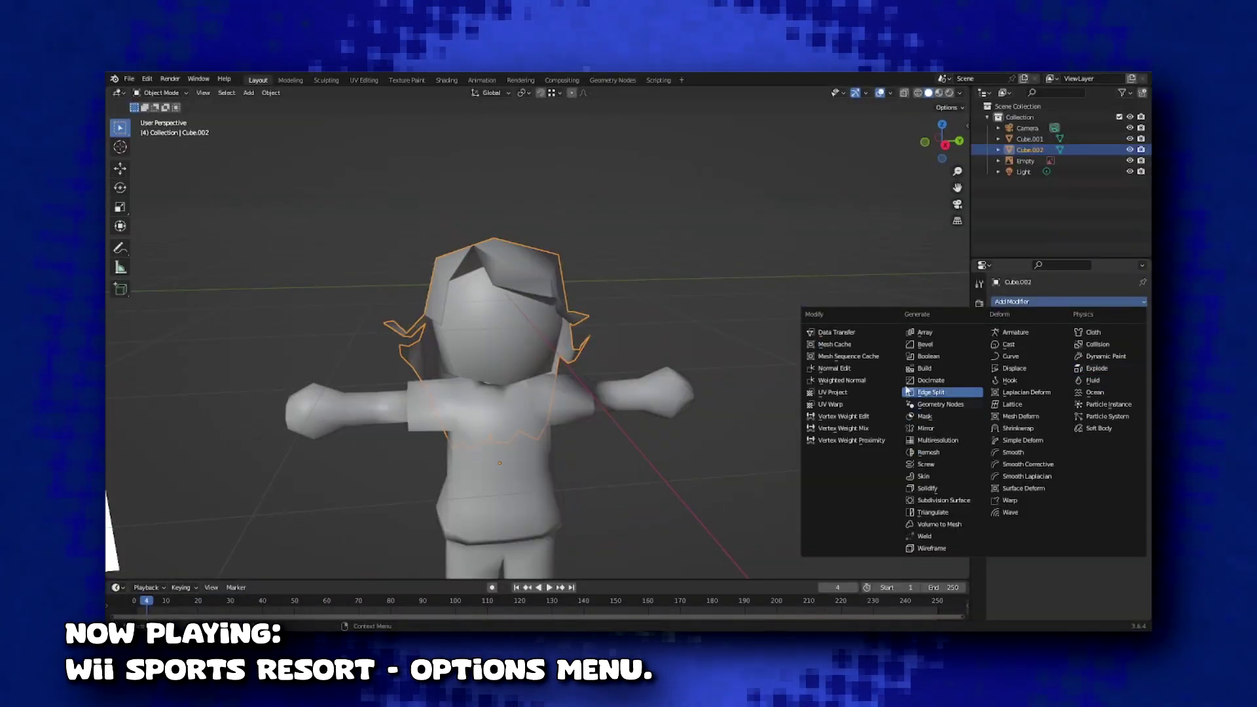
# - Add a Solidify modifier to the hair and apply it for thickness
pyautogui.click(927, 488)
pyautogui.moveTo(657, 333); pyautogui.dragTo(592, 303, button='middle')
pyautogui.scroll(2, 592, 303)
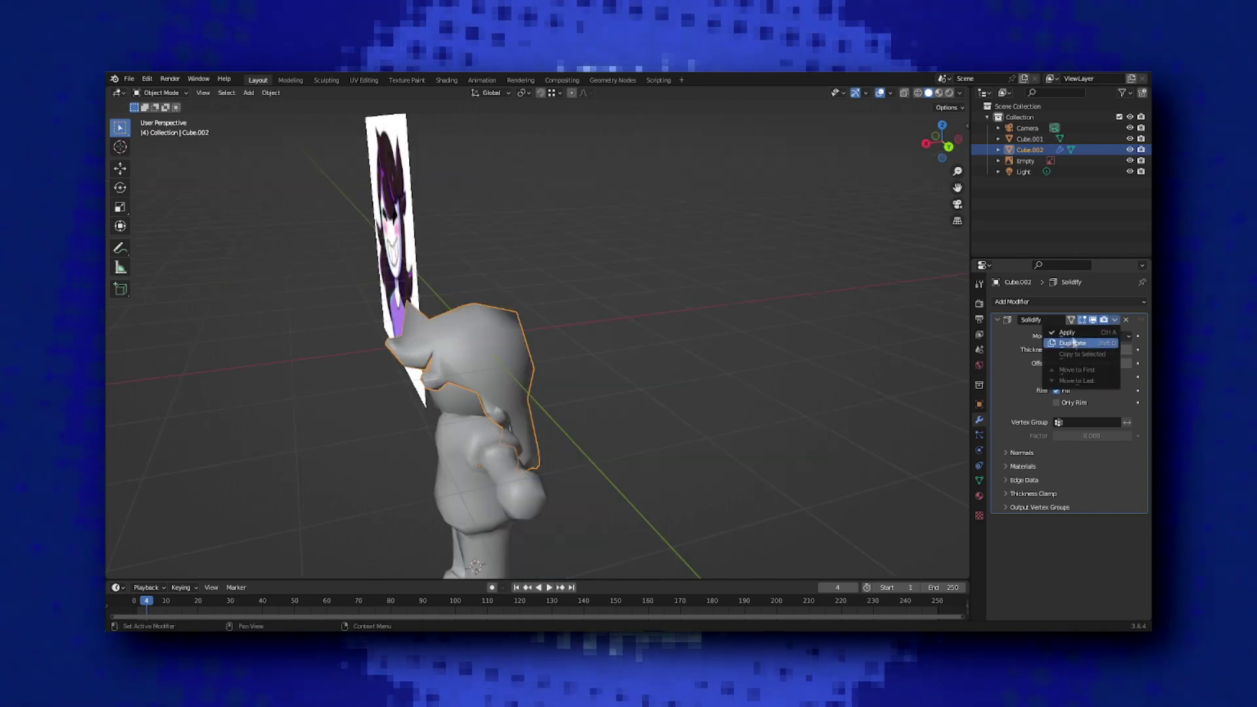
pyautogui.click(1067, 332)
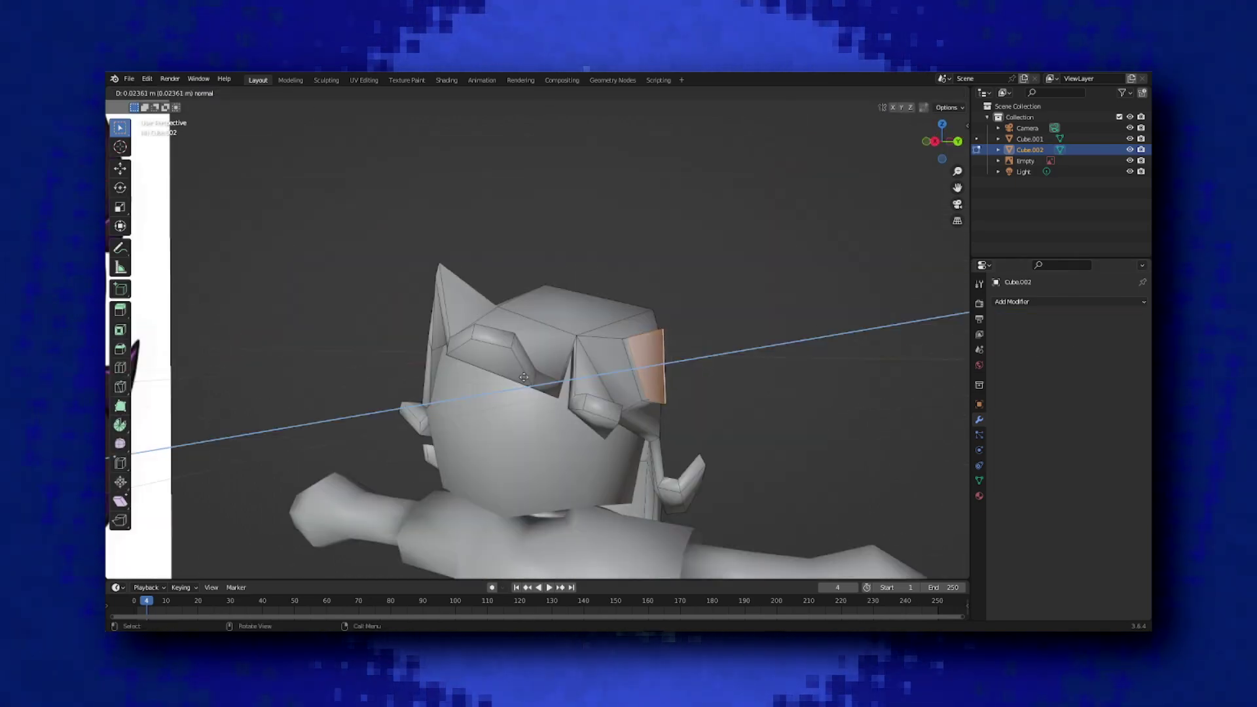
pyautogui.click(541, 378)
pyautogui.moveTo(541, 378); pyautogui.dragTo(471, 336, button='middle')
# - Lift the hair tip edge along Z, scale the hair face, and return to Object Mode
pyautogui.press('2')
pyautogui.press('g')
pyautogui.press('z')
pyautogui.click(471, 335)
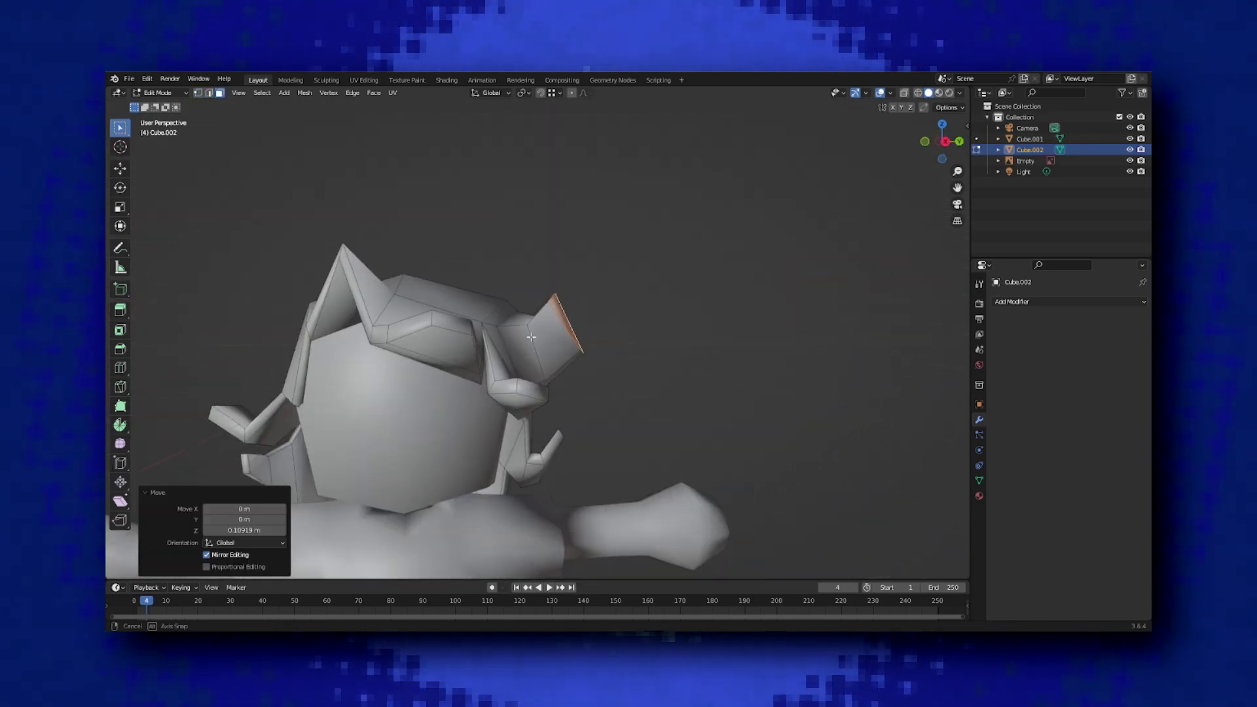
pyautogui.press('s')
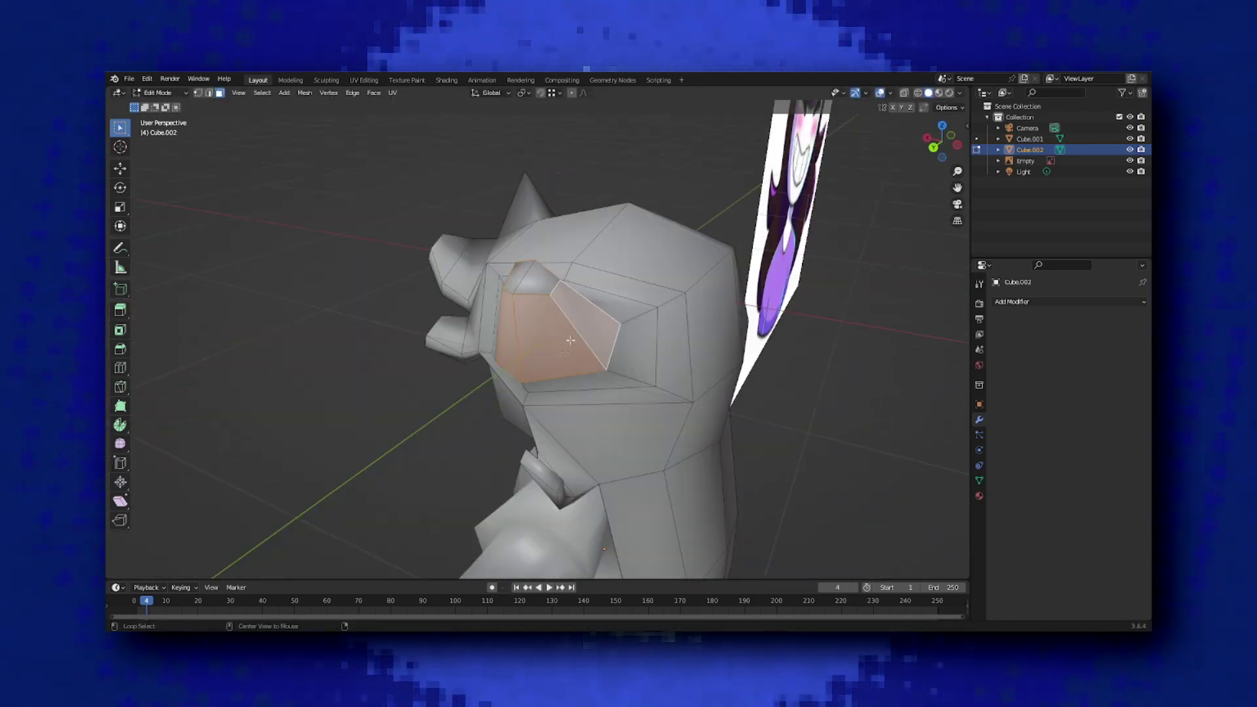
pyautogui.press('s')
pyautogui.click(434, 331)
pyautogui.press('Tab')
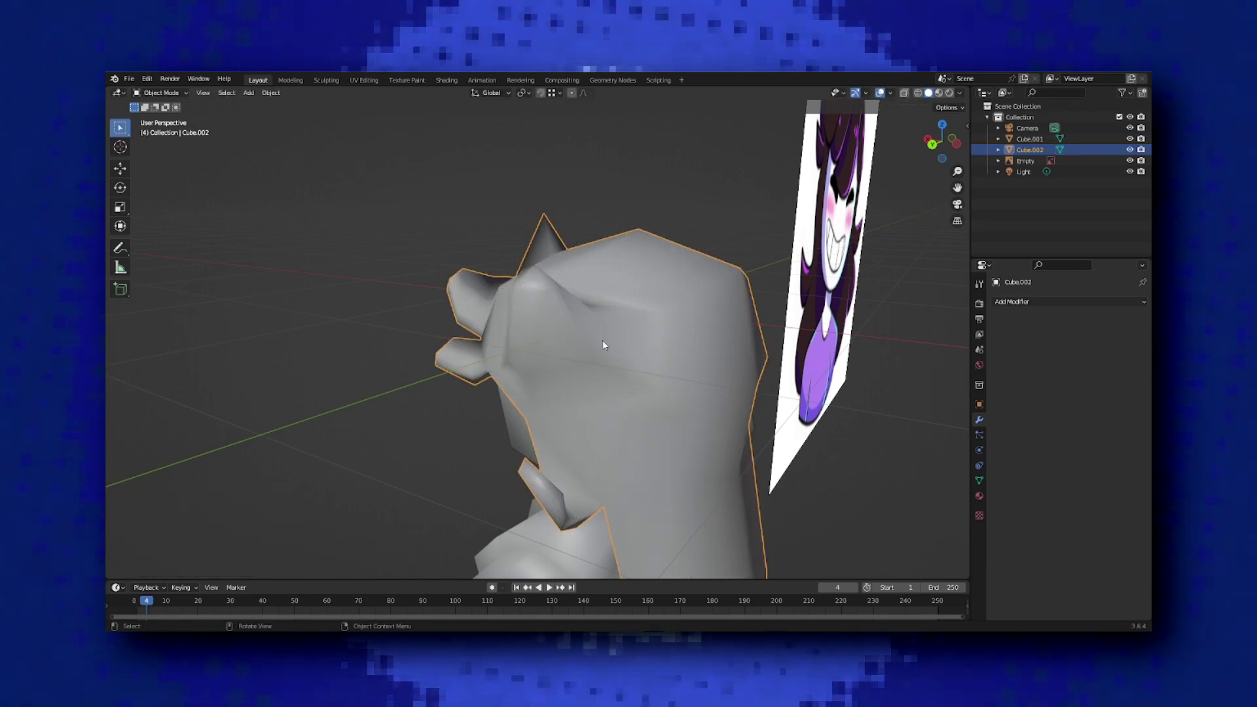
# - Extrude a side hair face along its normal and raise it into a new spike
pyautogui.scroll(3, 602, 340)
pyautogui.moveTo(602, 339); pyautogui.dragTo(655, 344, button='middle')
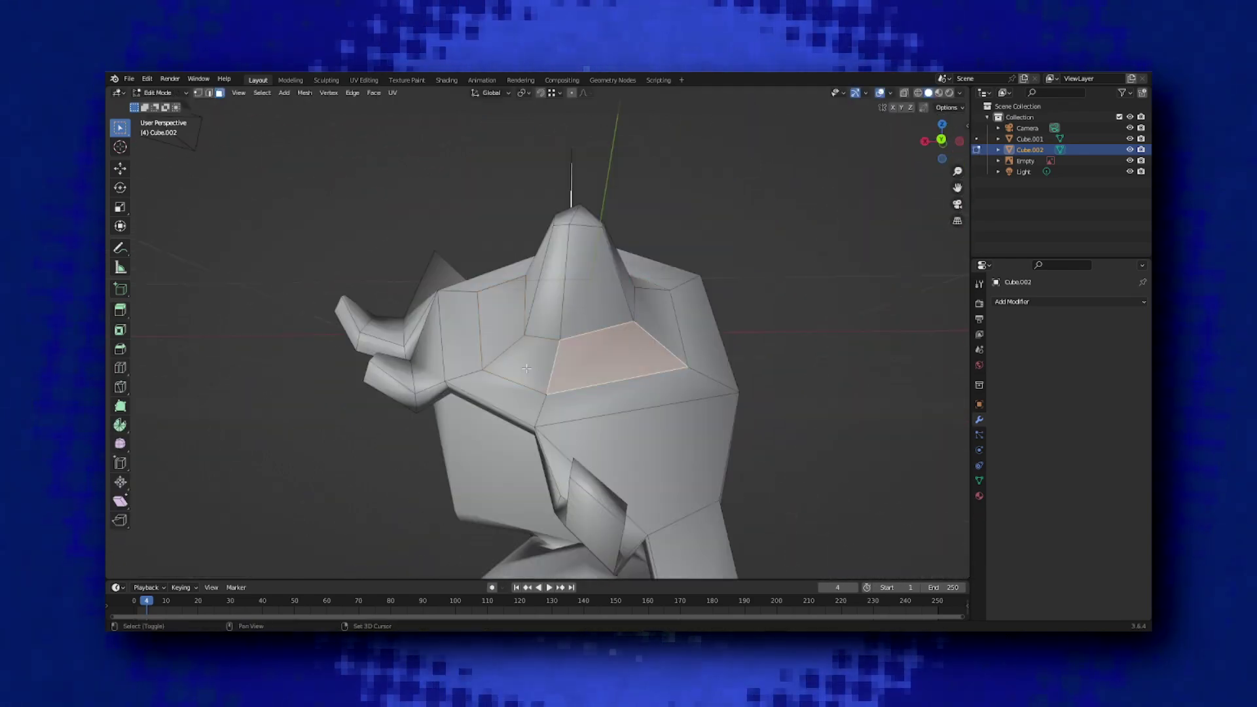
pyautogui.scroll(3, 652, 370)
pyautogui.moveTo(653, 370); pyautogui.dragTo(422, 367, button='middle')
pyautogui.press('e')
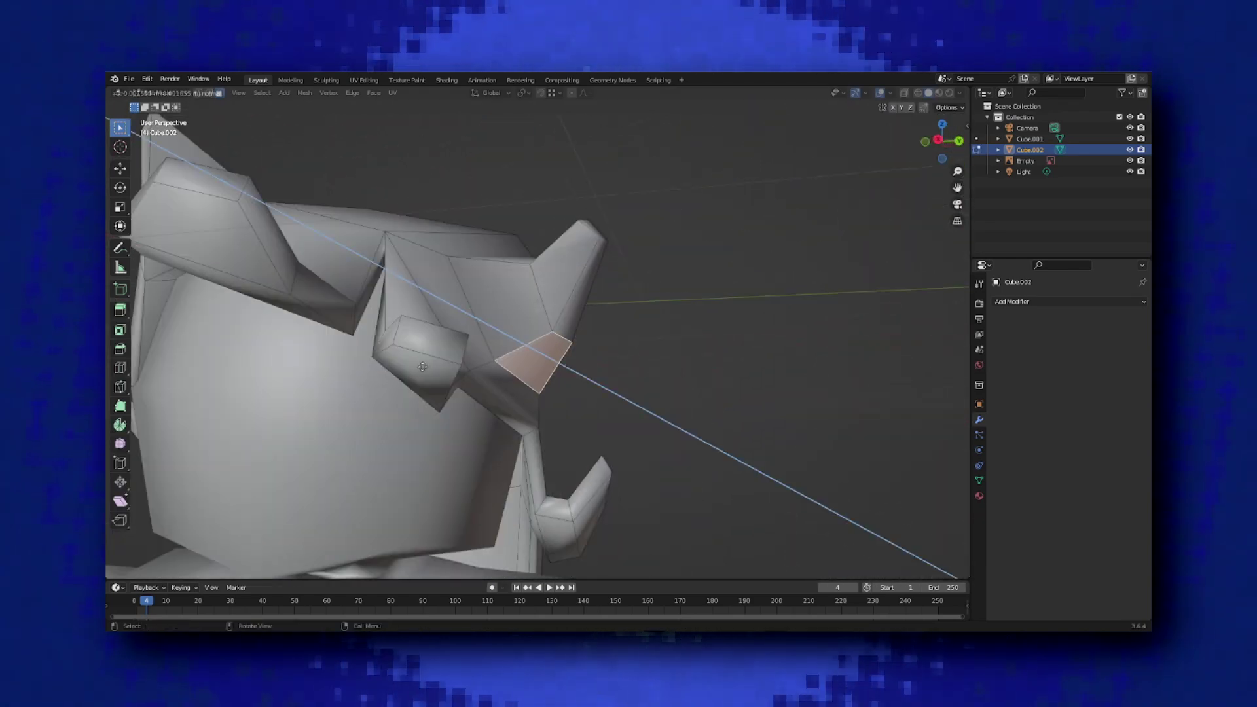
pyautogui.click(458, 372)
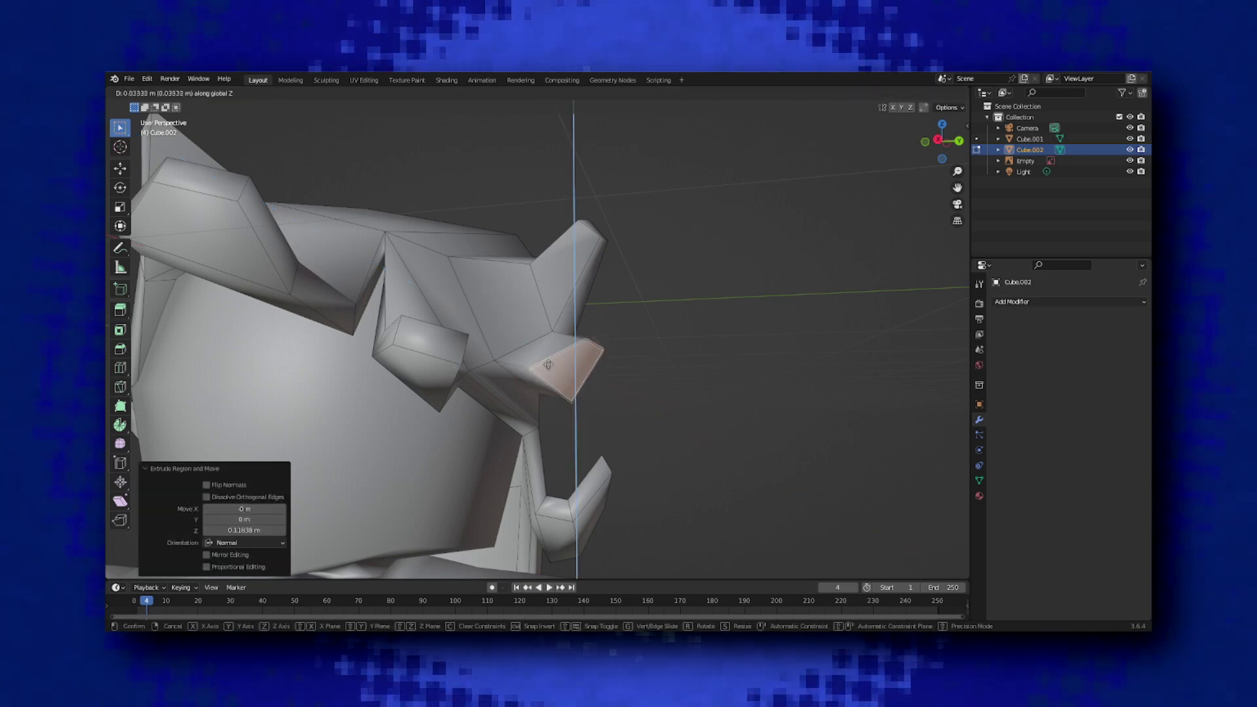
pyautogui.click(550, 357)
pyautogui.moveTo(550, 357); pyautogui.dragTo(383, 403, button='middle')
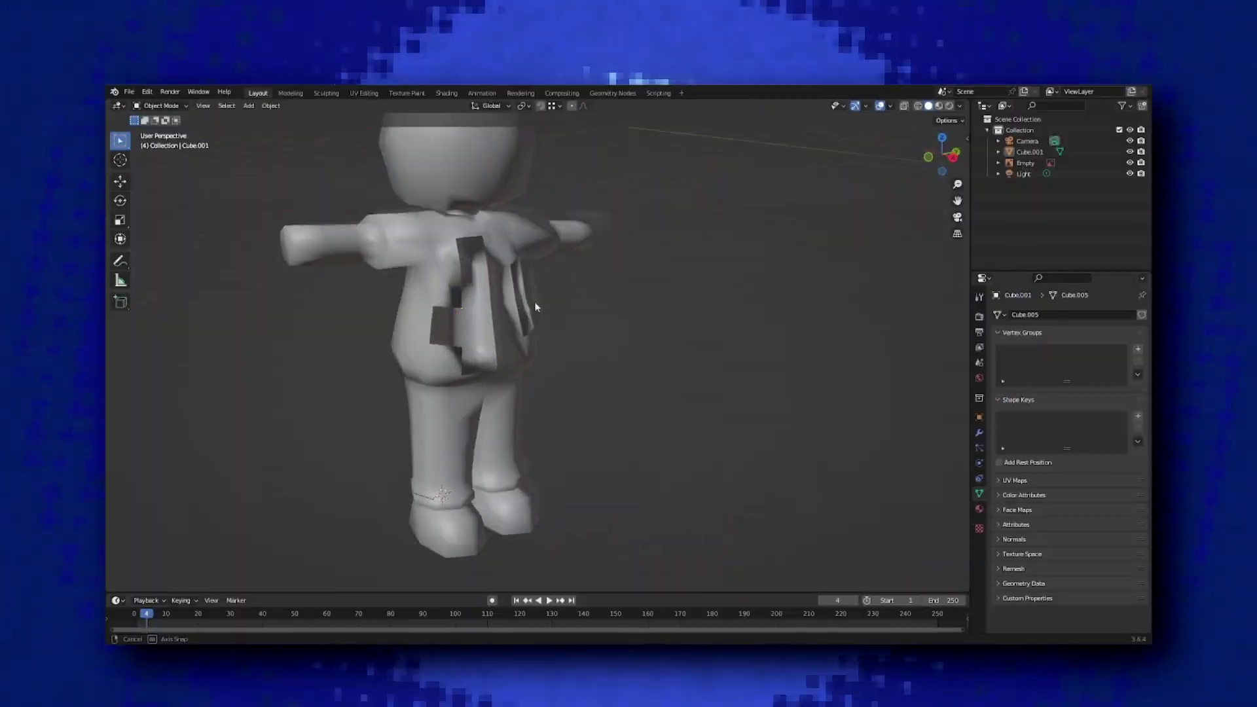
pyautogui.moveTo(458, 262); pyautogui.dragTo(429, 239, button='middle')
# - Select the whole mesh, pick the red inward-facing shirt face, and bring up Mesh > Normals
pyautogui.scroll(3, 584, 246)
pyautogui.moveTo(584, 246); pyautogui.dragTo(495, 305, button='middle')
pyautogui.scroll(-2, 495, 304)
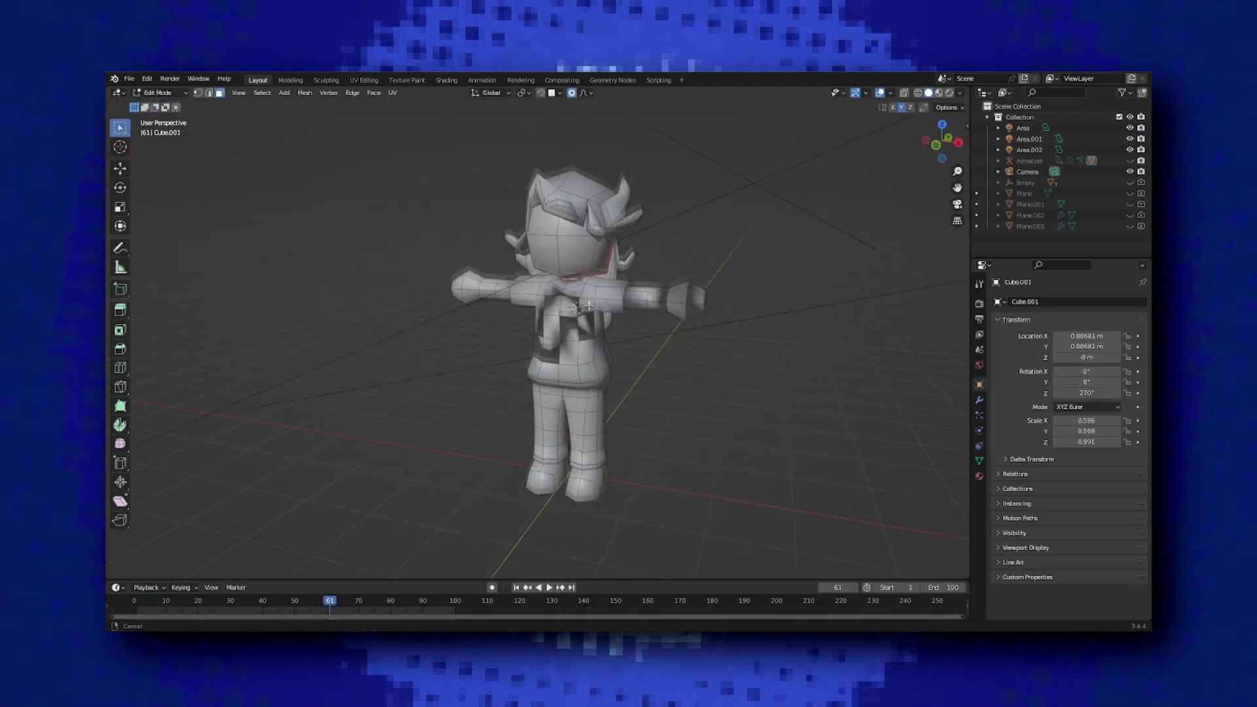
pyautogui.moveTo(582, 305); pyautogui.dragTo(662, 300, button='middle')
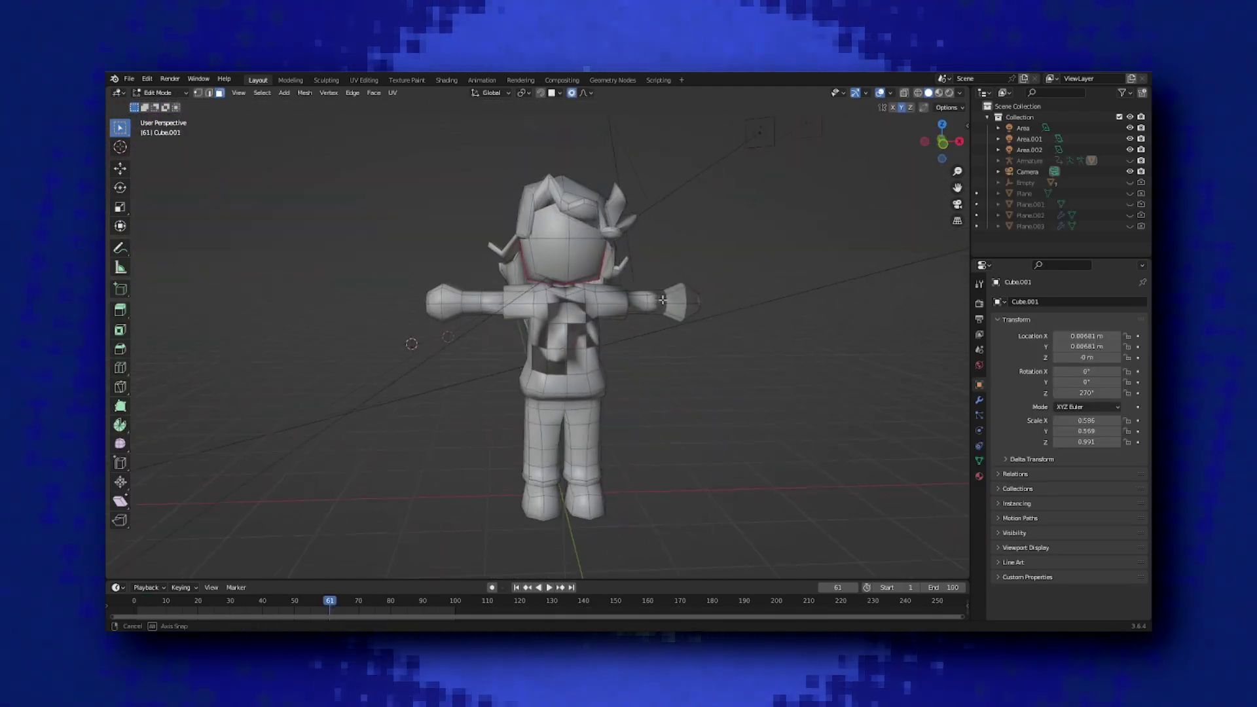
pyautogui.press('a')
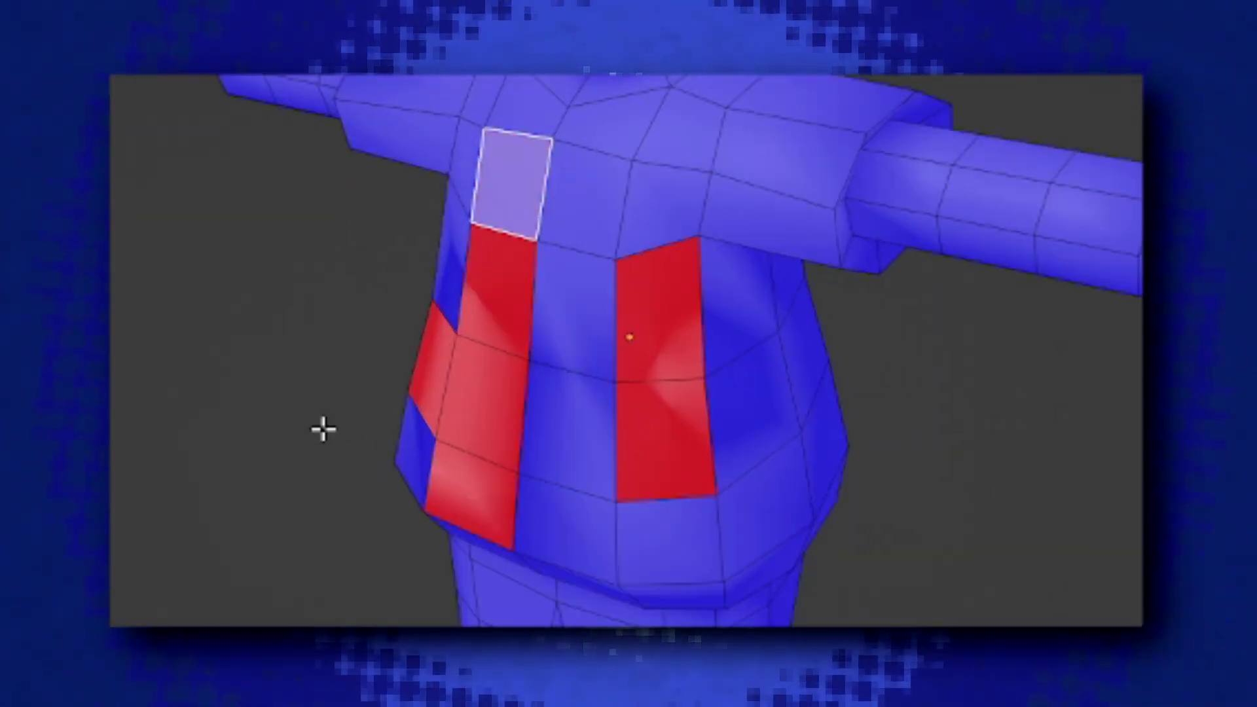
pyautogui.click(504, 282)
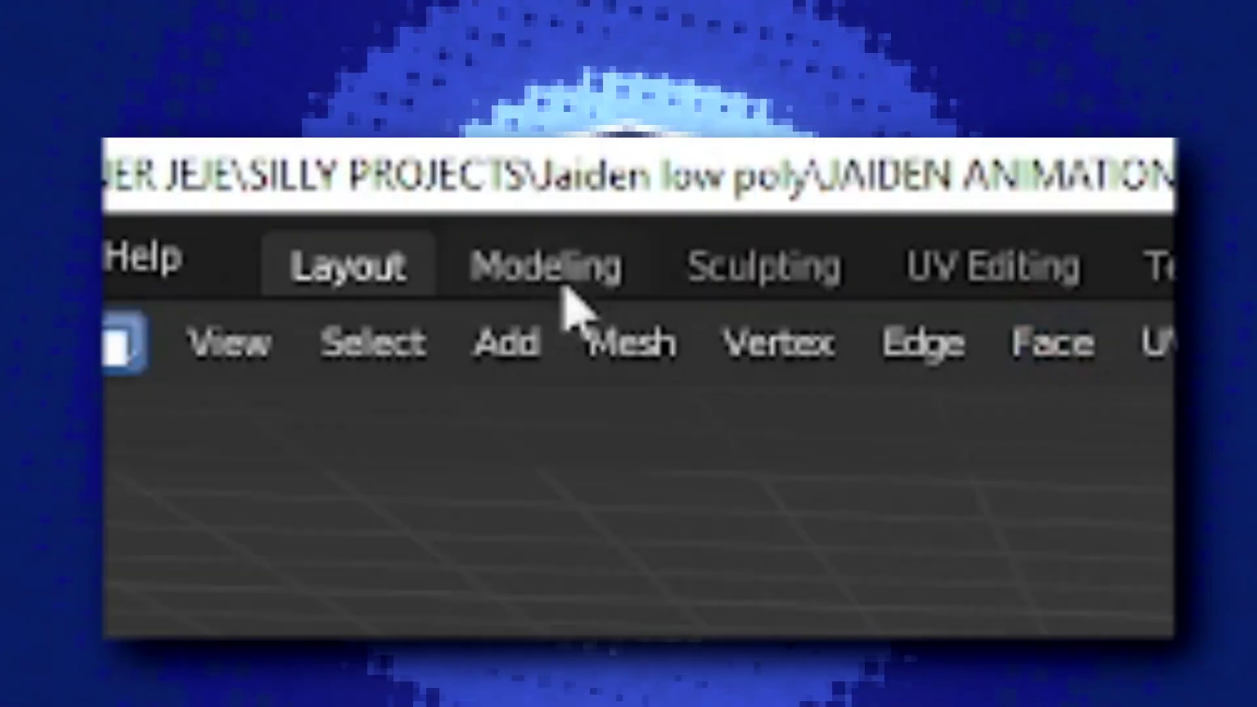
pyautogui.click(306, 94)
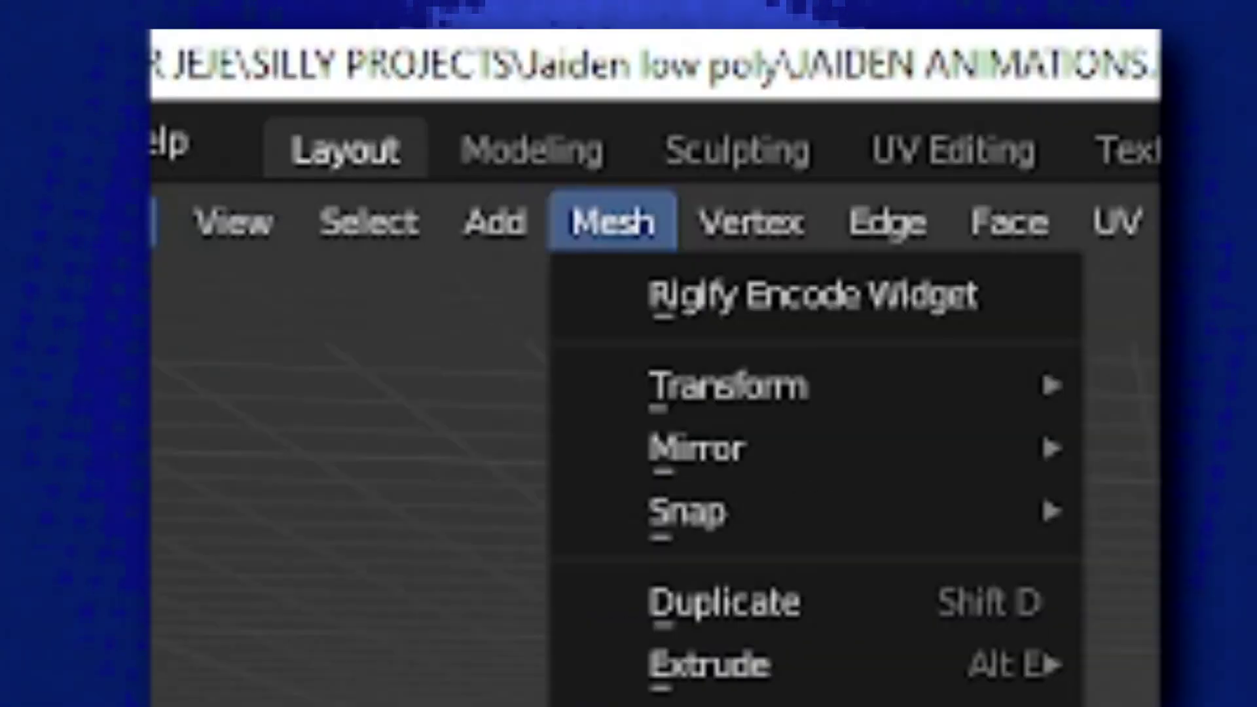
pyautogui.moveTo(810, 365)
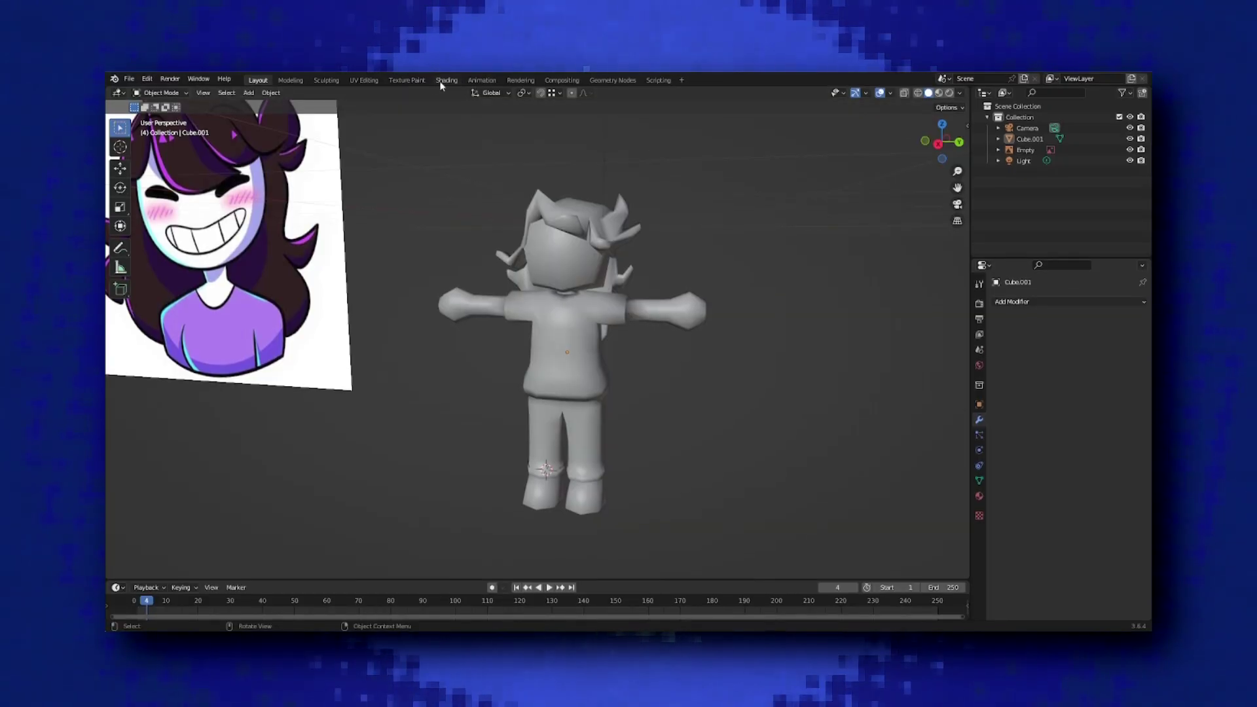
# - Switch to the Shading workspace with the character mesh selected
pyautogui.click(443, 81)
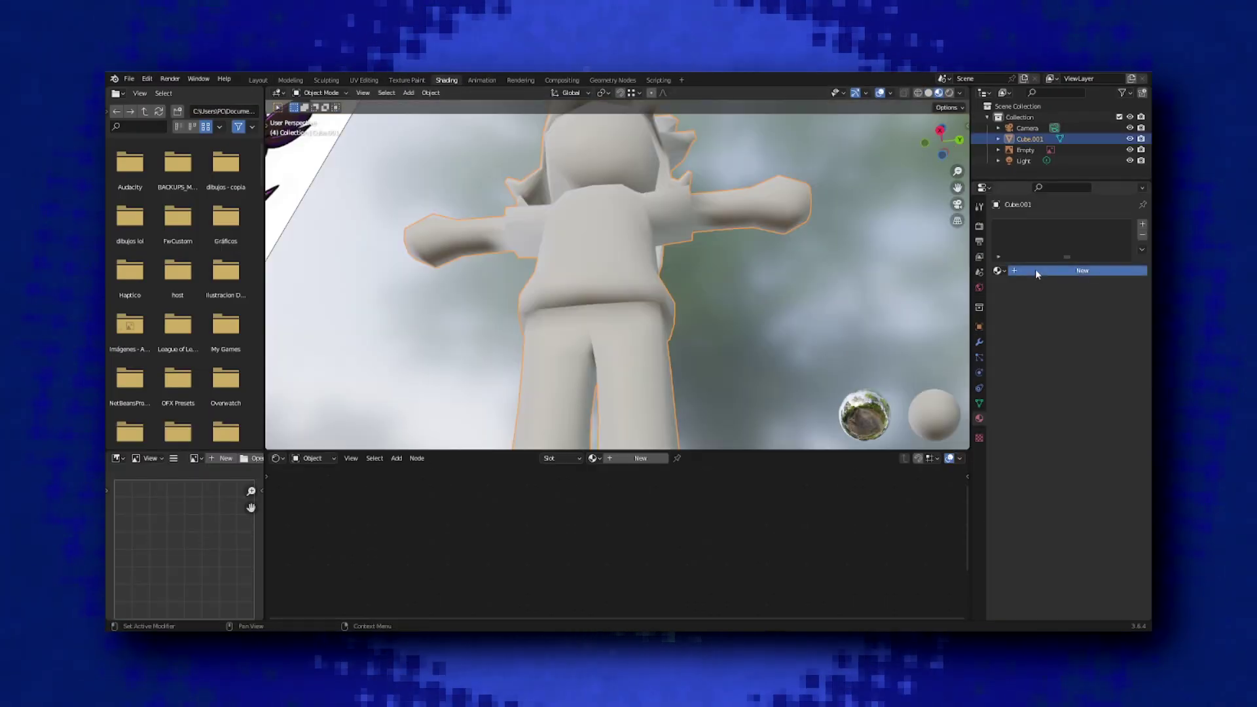
# - Create a new material, replace Principled BSDF with a Diffuse BSDF chain, and set the Color Ramp to Constant
pyautogui.click(1035, 269)
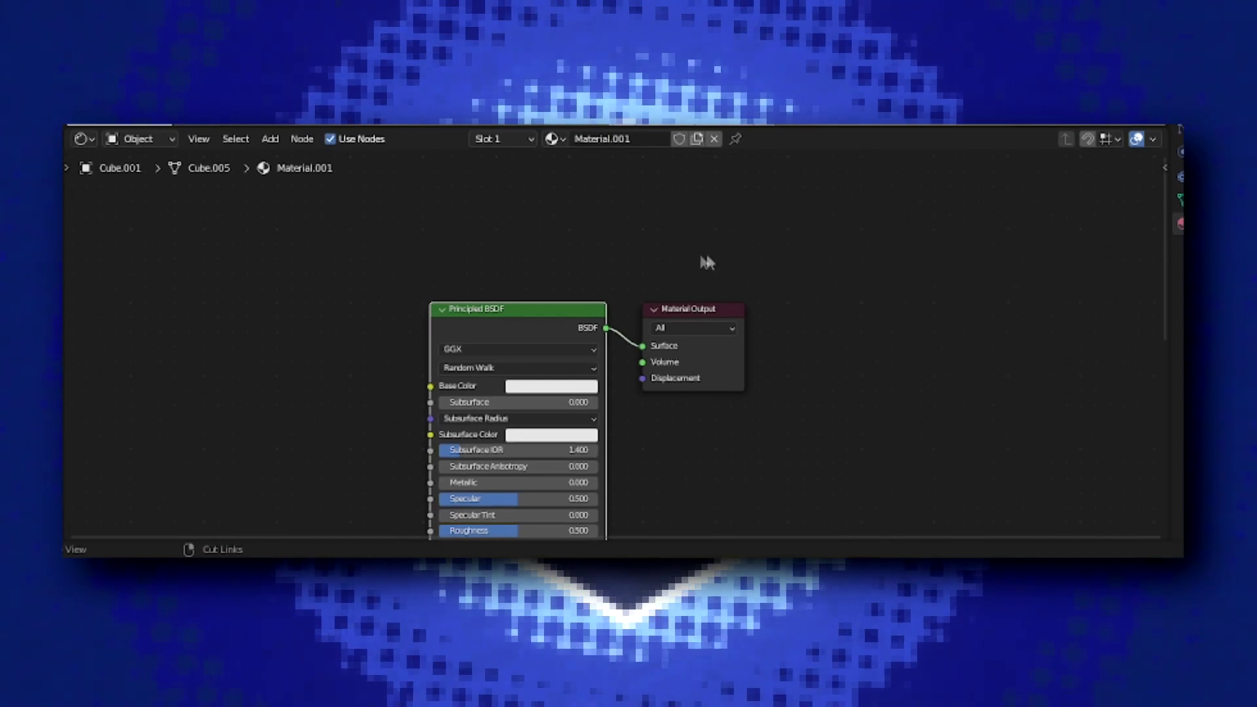
pyautogui.press('x')
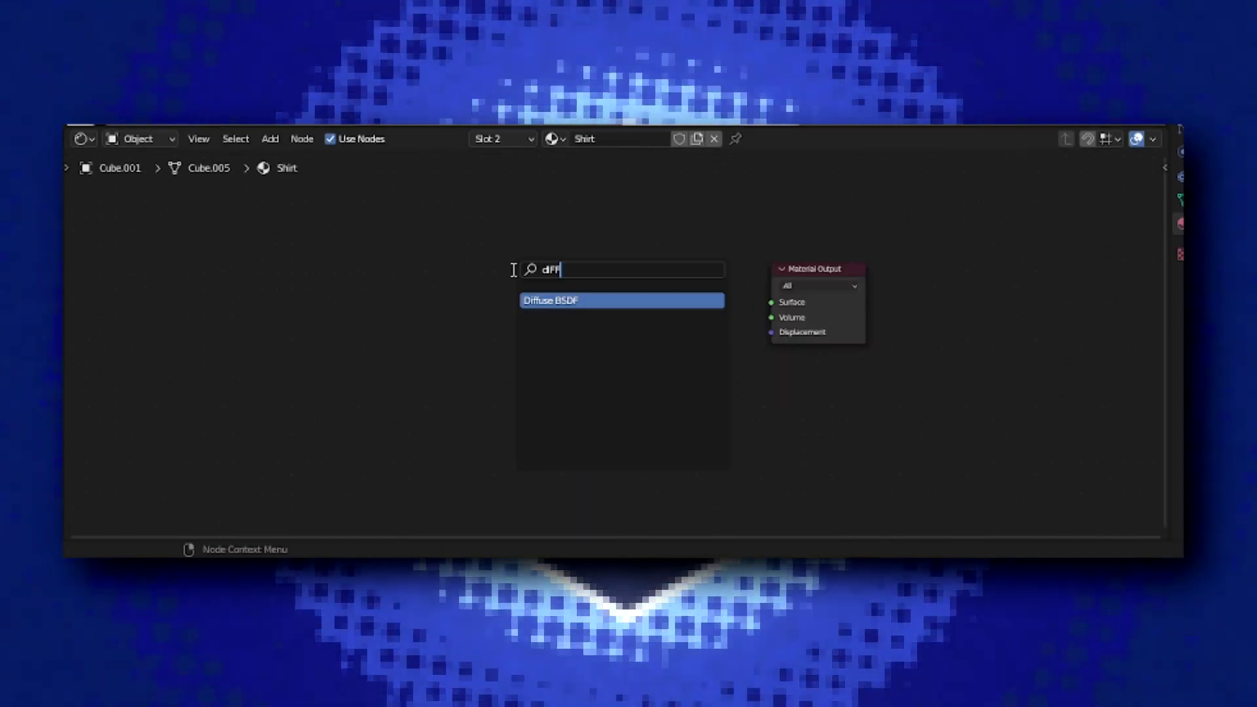
pyautogui.press('Return')
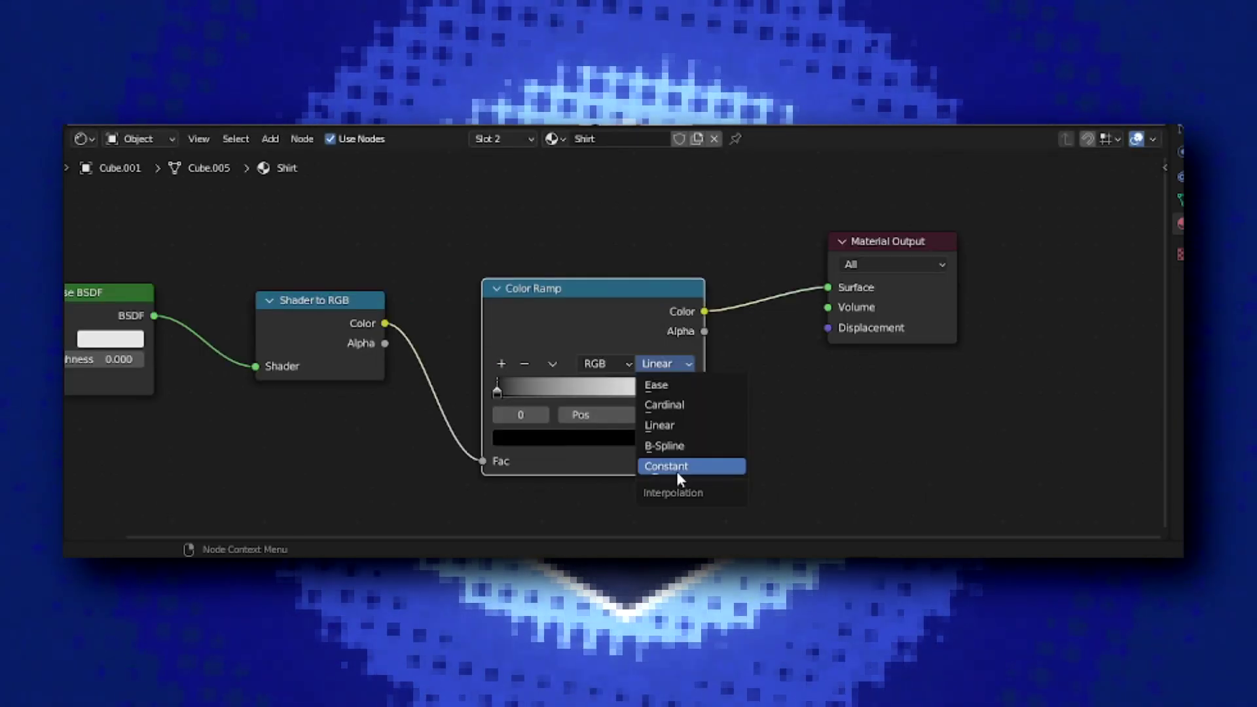
pyautogui.click(676, 468)
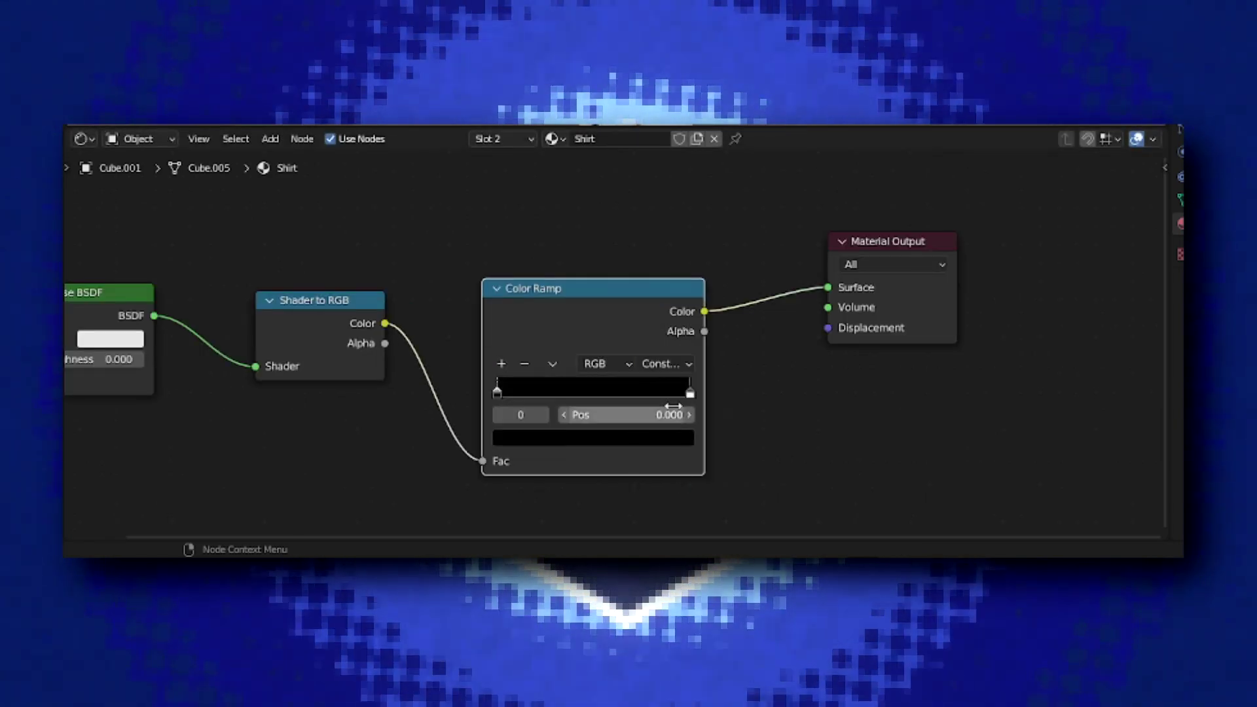
pyautogui.moveTo(687, 390); pyautogui.dragTo(642, 380)
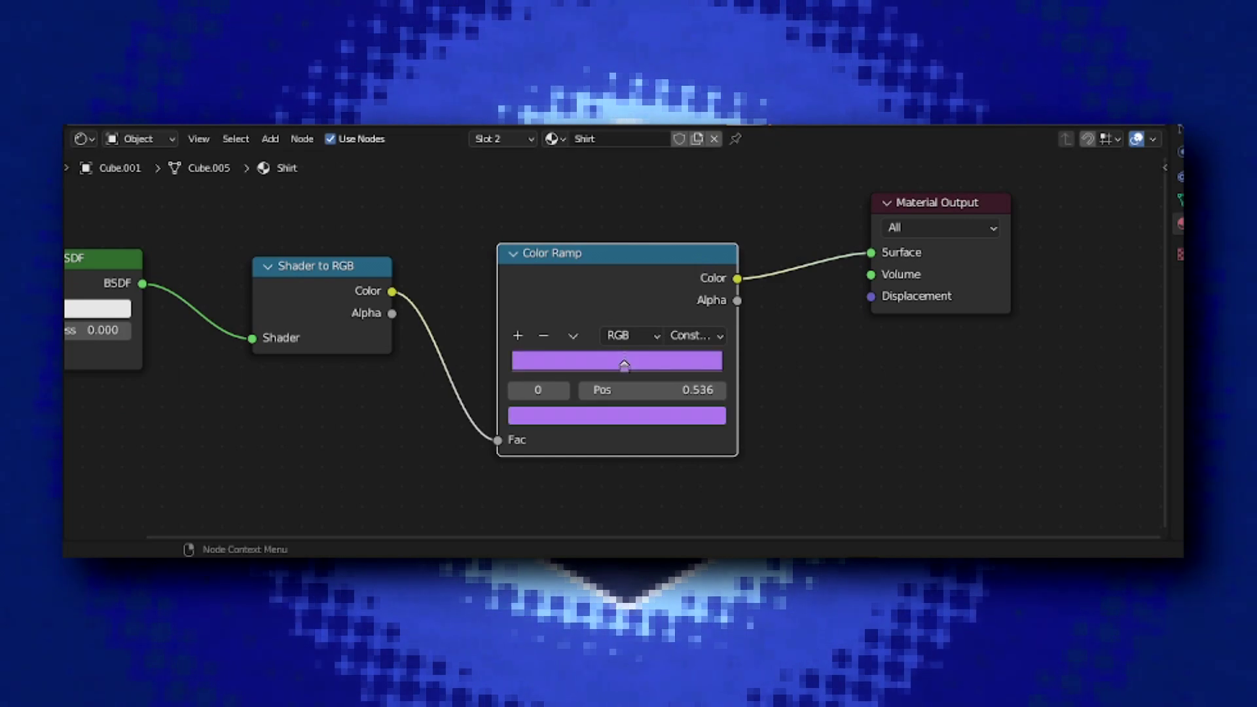
# - Reposition the Color Ramp node and give a ramp stop a darker purple shadow colour
pyautogui.press('g')
pyautogui.click(654, 377)
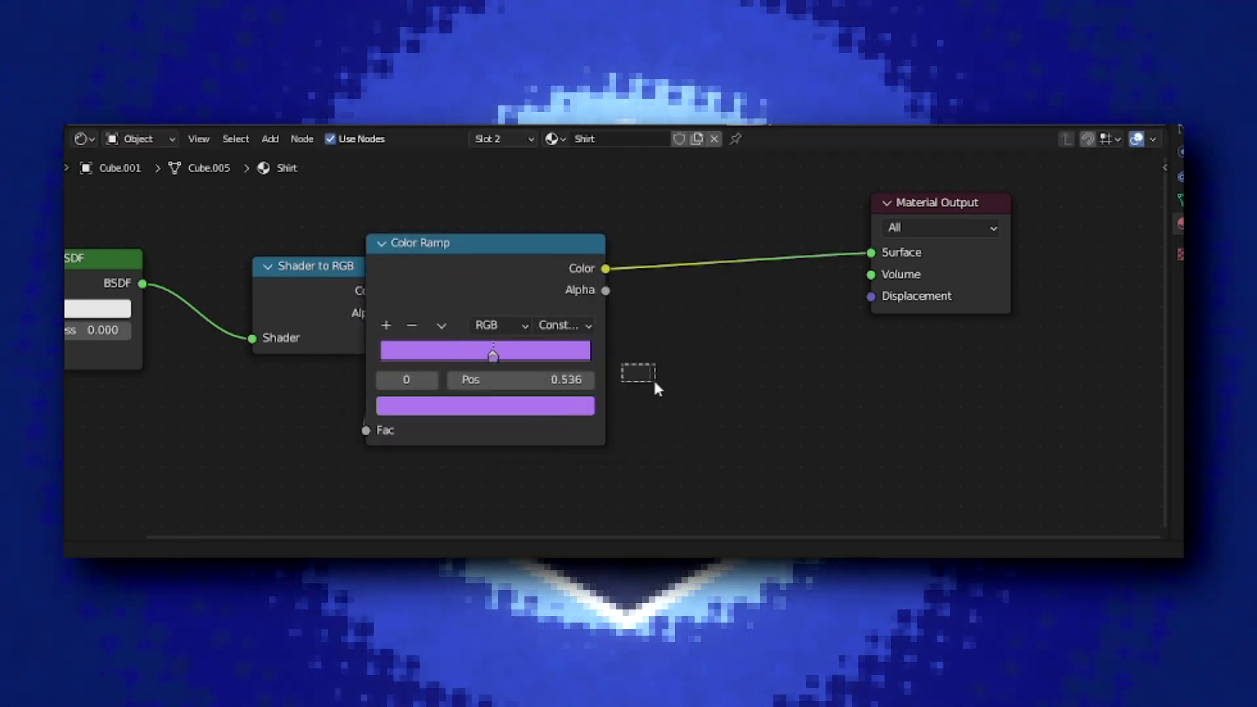
pyautogui.press('g')
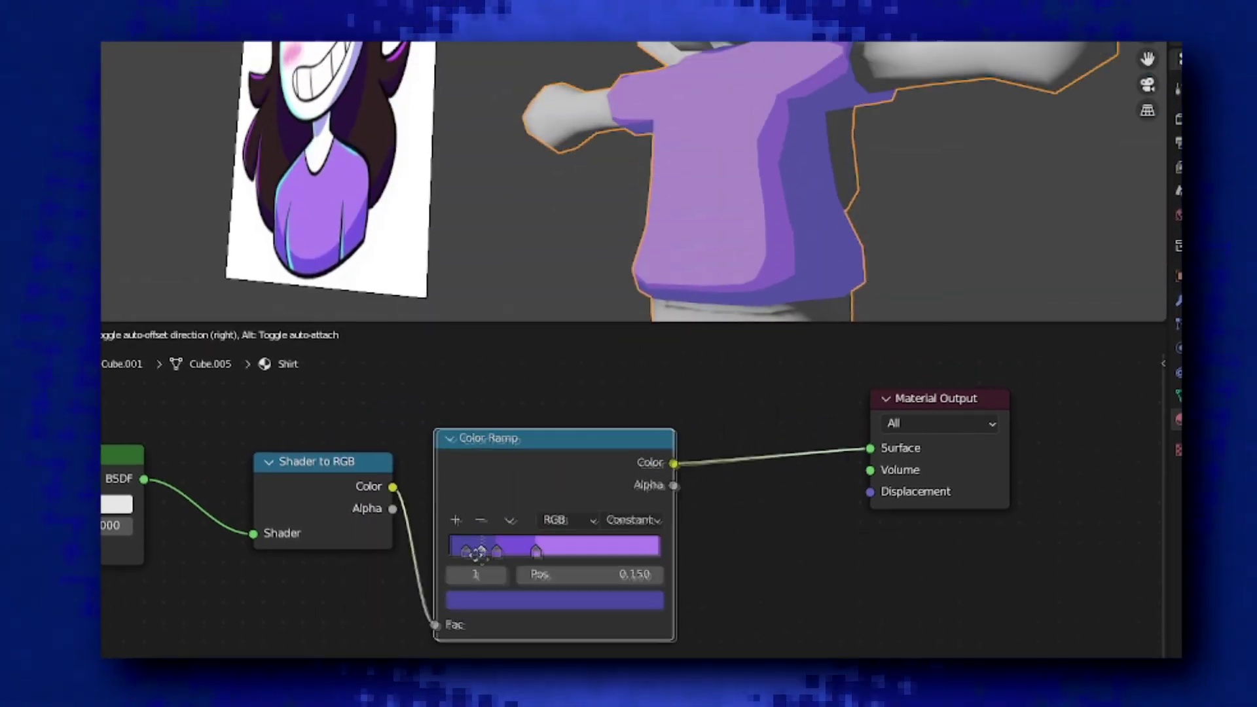
pyautogui.click(535, 561)
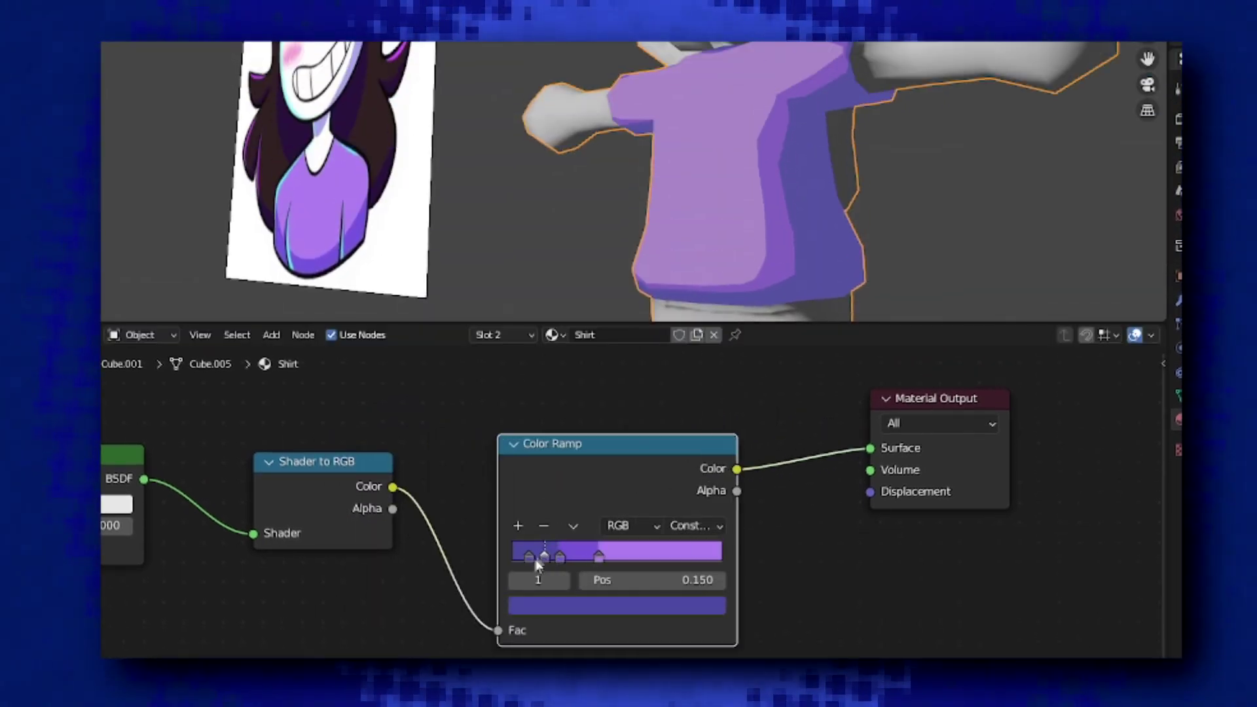
pyautogui.click(528, 607)
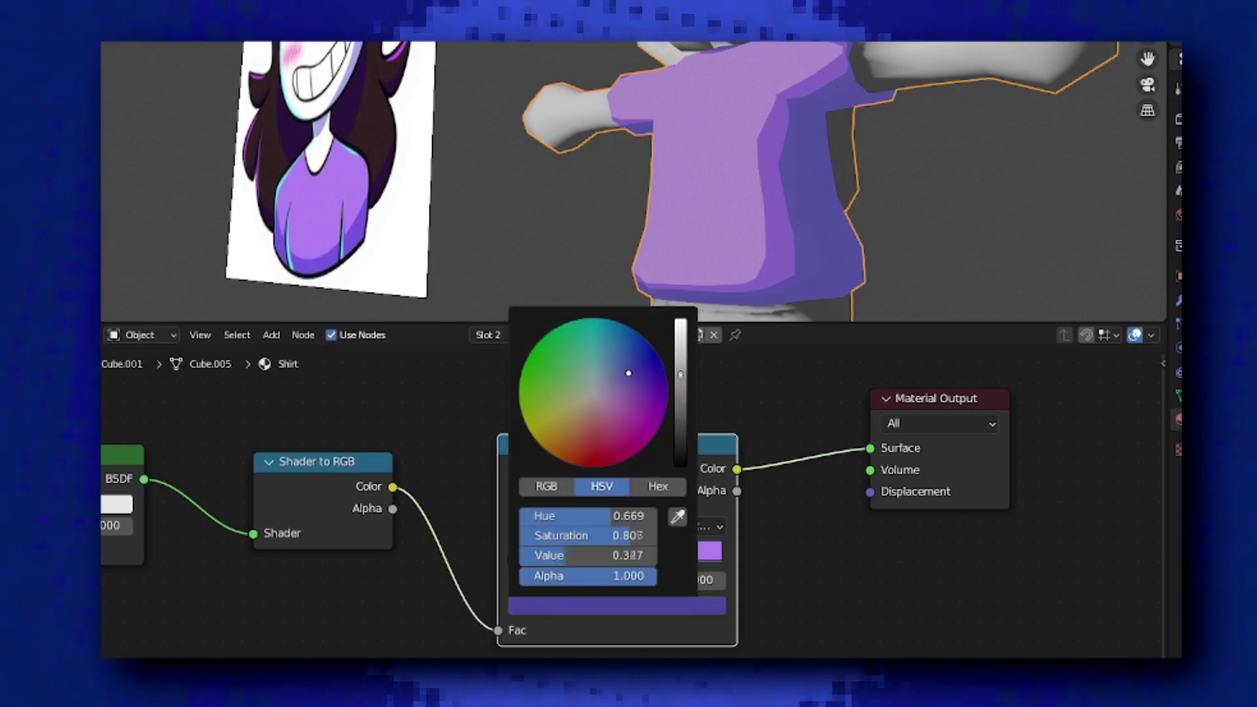
pyautogui.moveTo(680, 374); pyautogui.dragTo(680, 401)
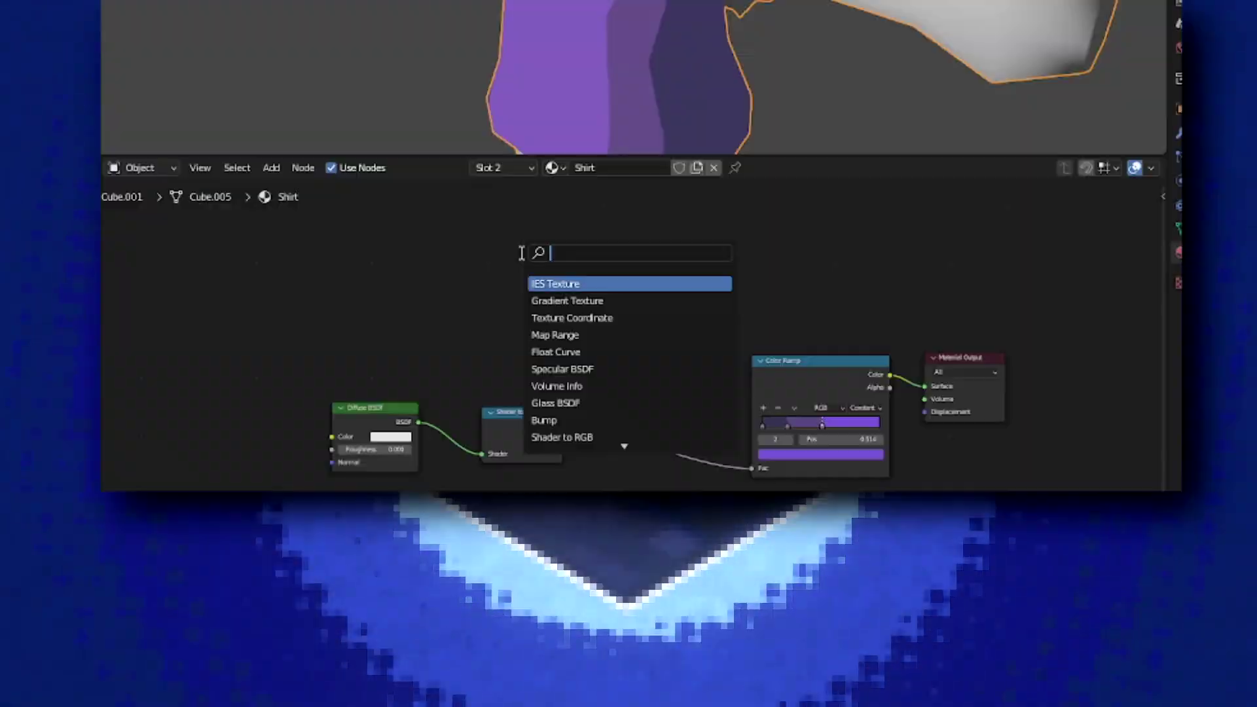
# - Add a Voronoi Texture node and feed it into a new Mix node
pyautogui.write('vo')
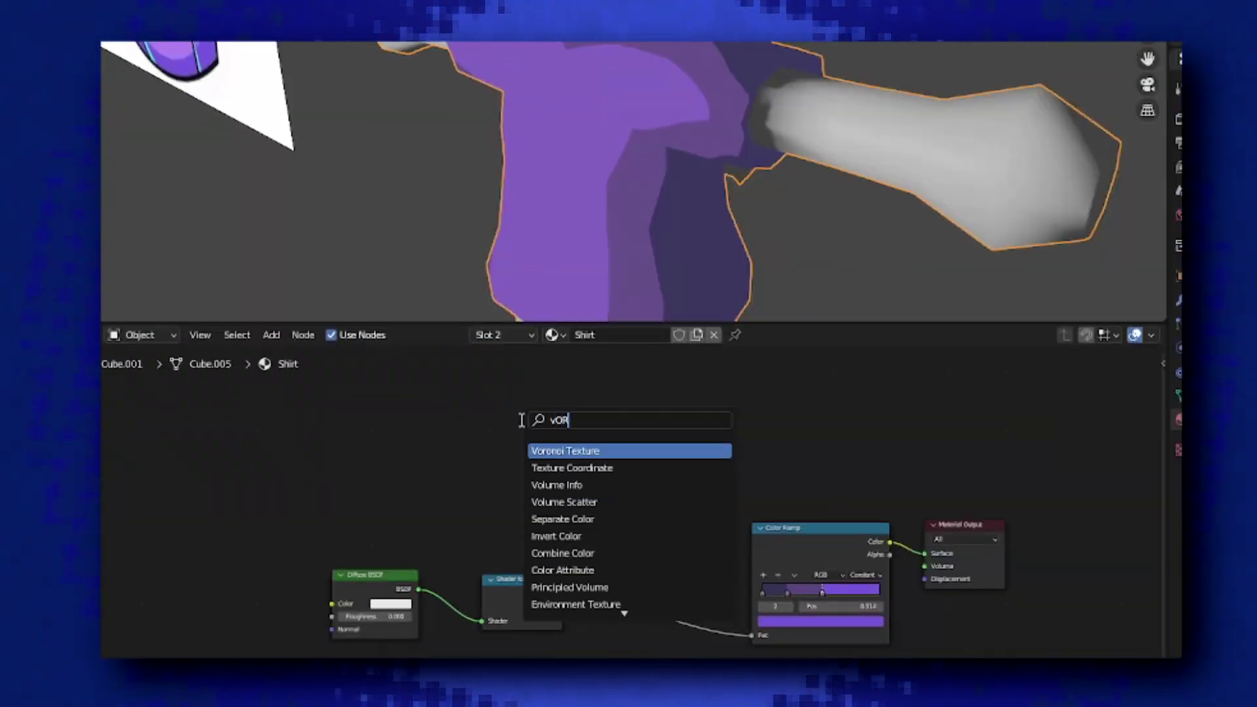
pyautogui.write('r')
pyautogui.press('Return')
pyautogui.click(528, 454)
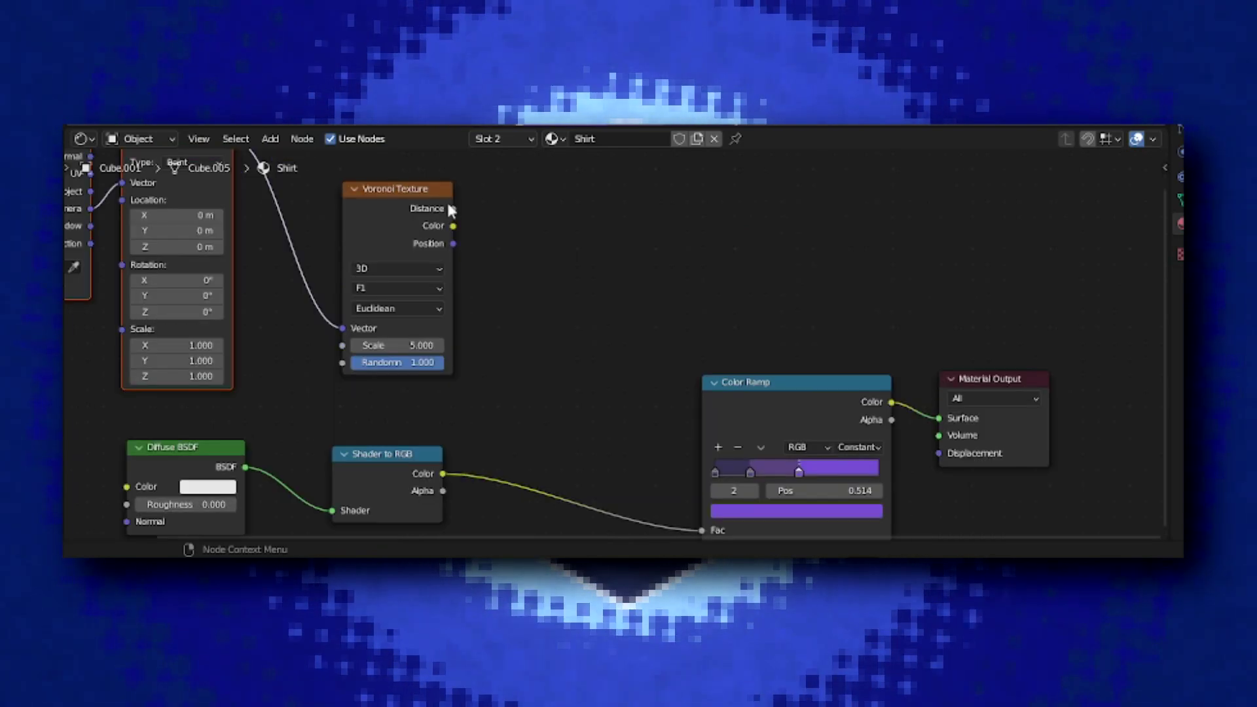
pyautogui.moveTo(453, 243); pyautogui.dragTo(505, 257)
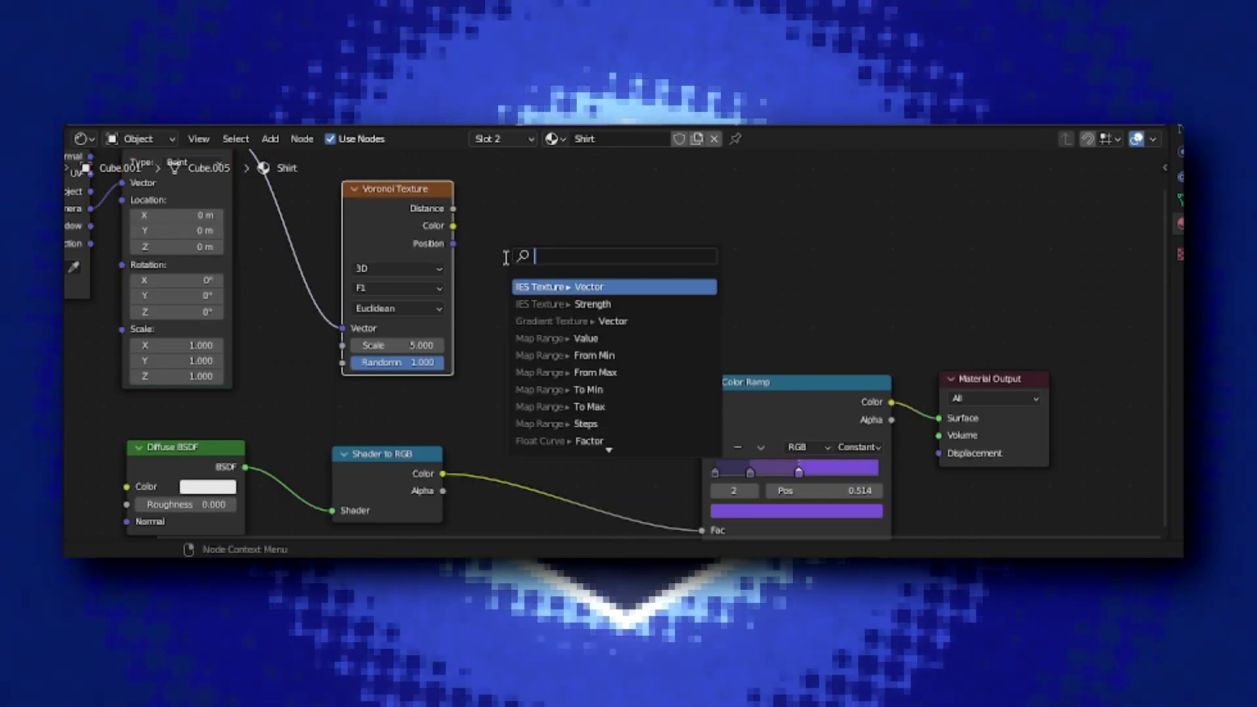
pyautogui.click(530, 287)
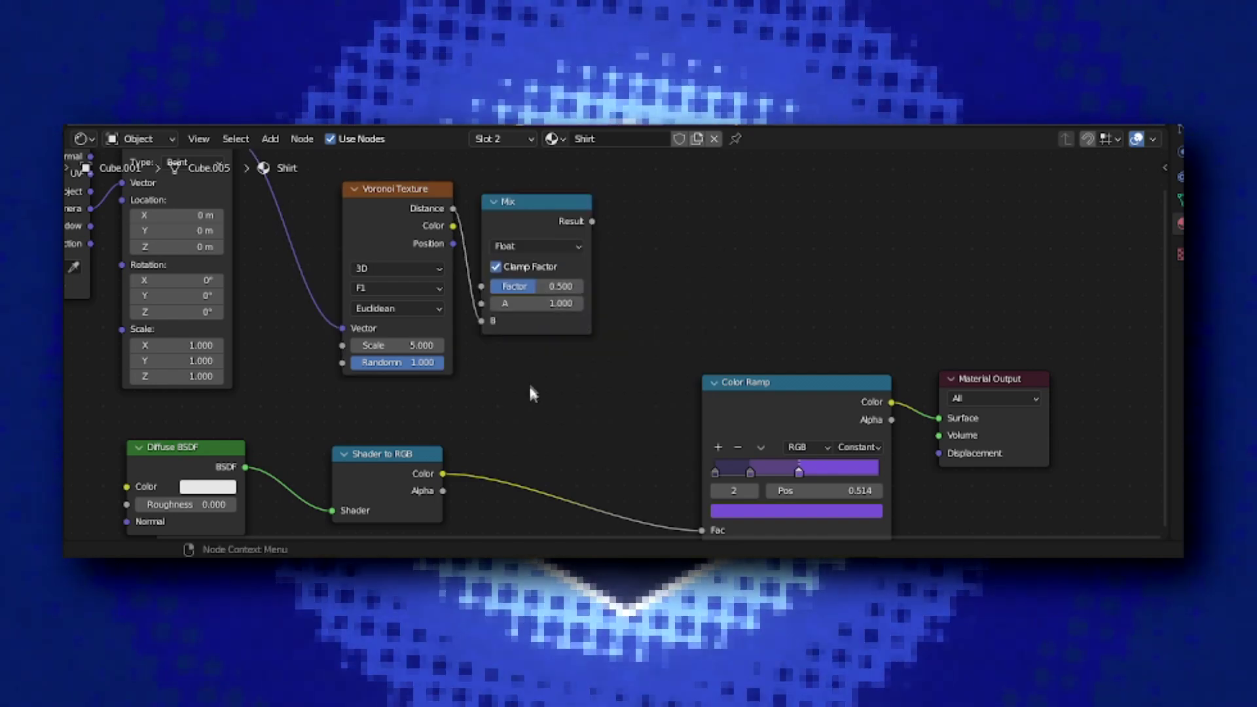
# - Add a second Mix node before the Color Ramp, plug toon shading into B, and tune its factor
pyautogui.moveTo(529, 244); pyautogui.dragTo(400, 218, button='middle')
pyautogui.moveTo(463, 194); pyautogui.dragTo(511, 379)
pyautogui.write('mm')
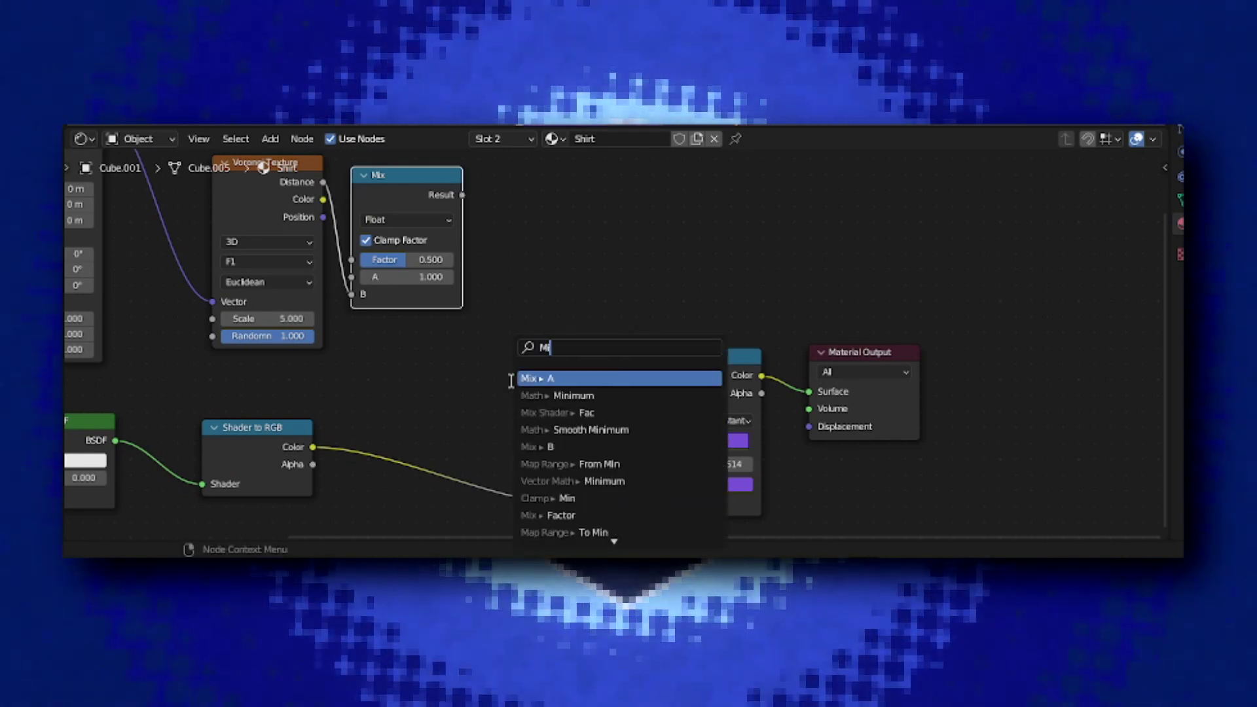
pyautogui.press('Return')
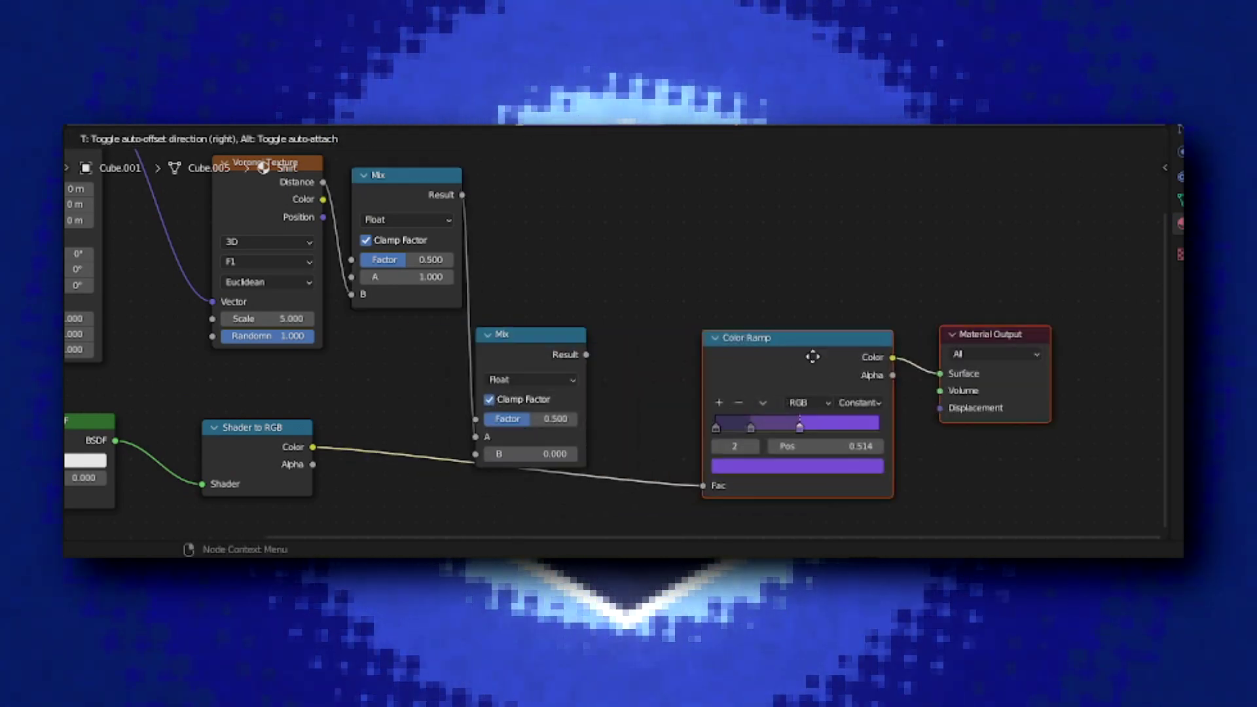
pyautogui.click(660, 503)
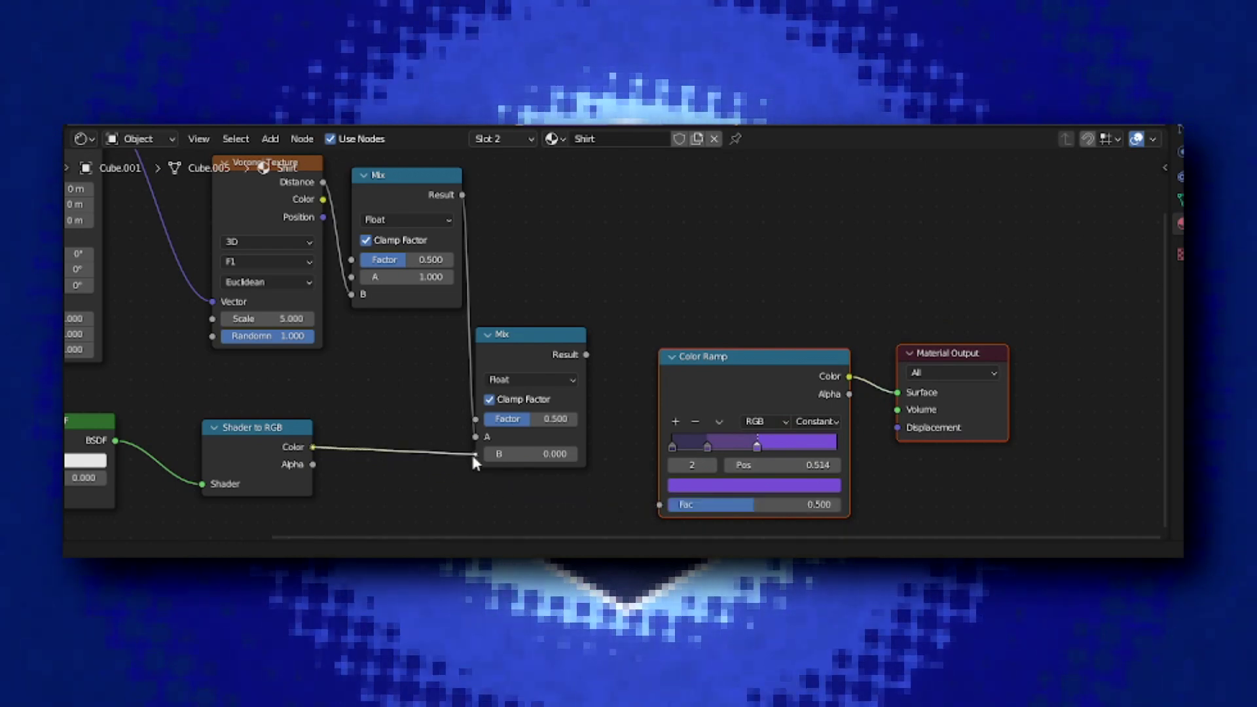
pyautogui.moveTo(475, 462); pyautogui.dragTo(476, 455)
pyautogui.moveTo(625, 406); pyautogui.dragTo(608, 357, button='middle')
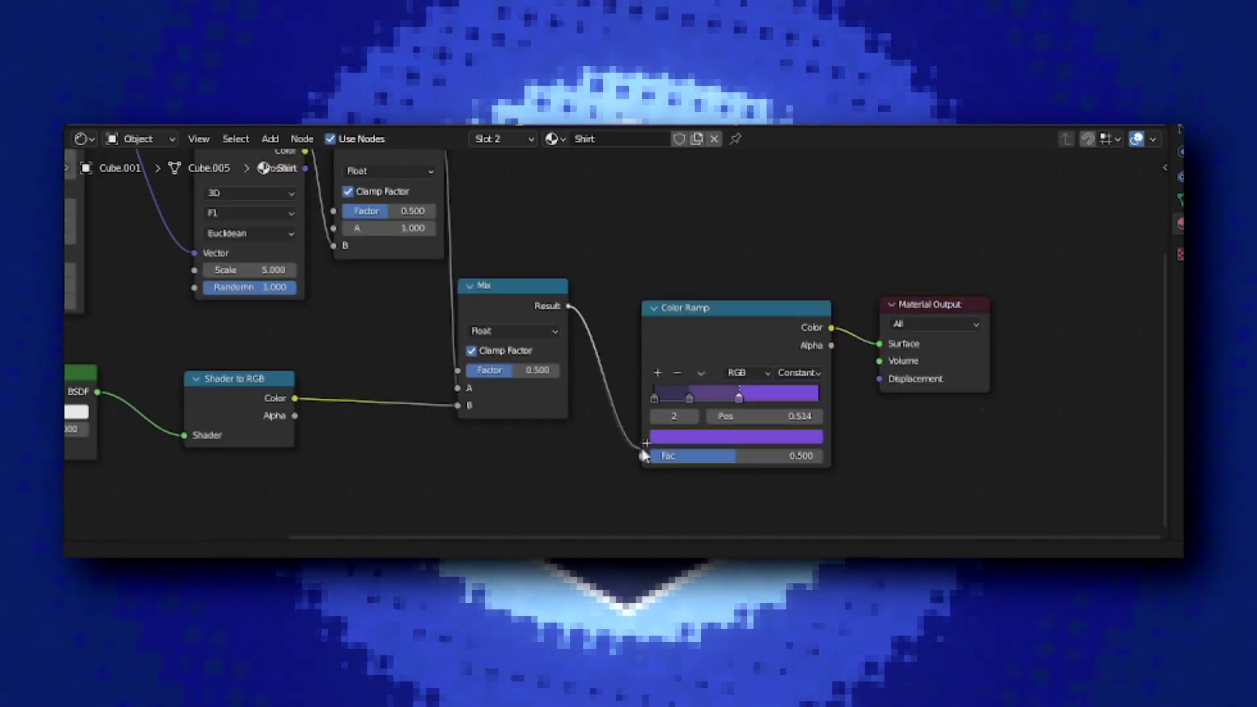
pyautogui.moveTo(524, 370); pyautogui.dragTo(511, 370)
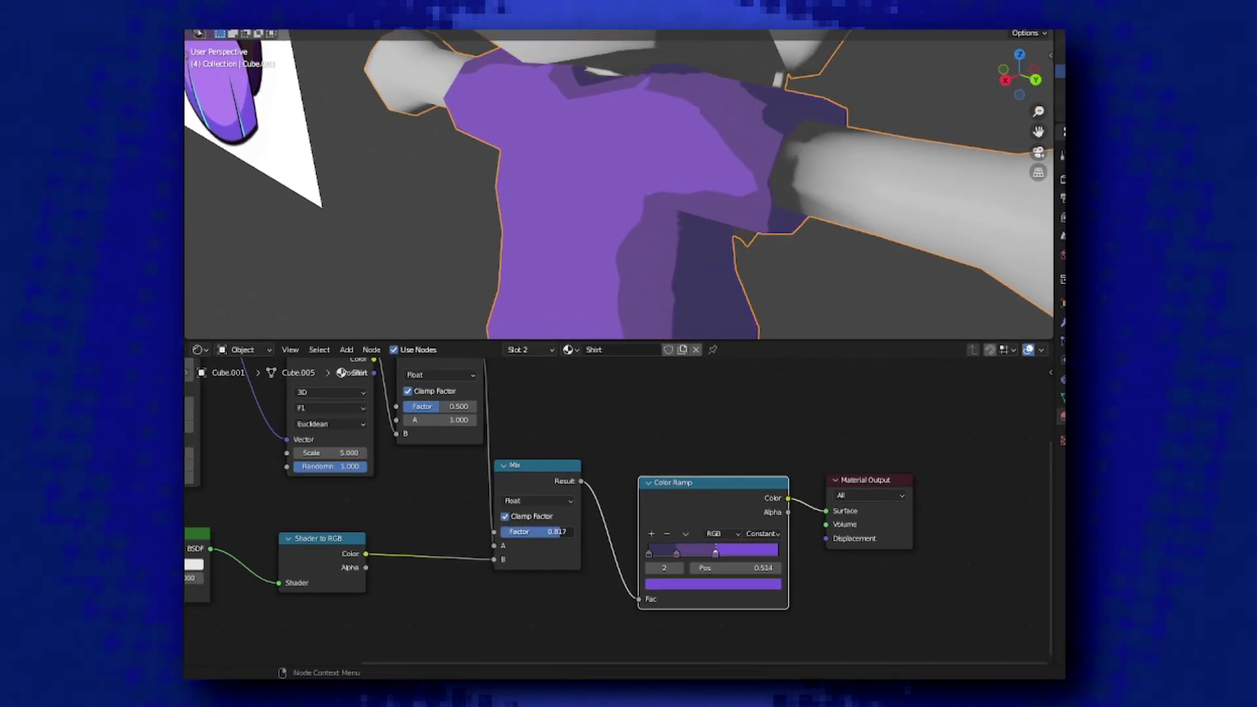
pyautogui.moveTo(409, 417); pyautogui.dragTo(641, 503, button='middle')
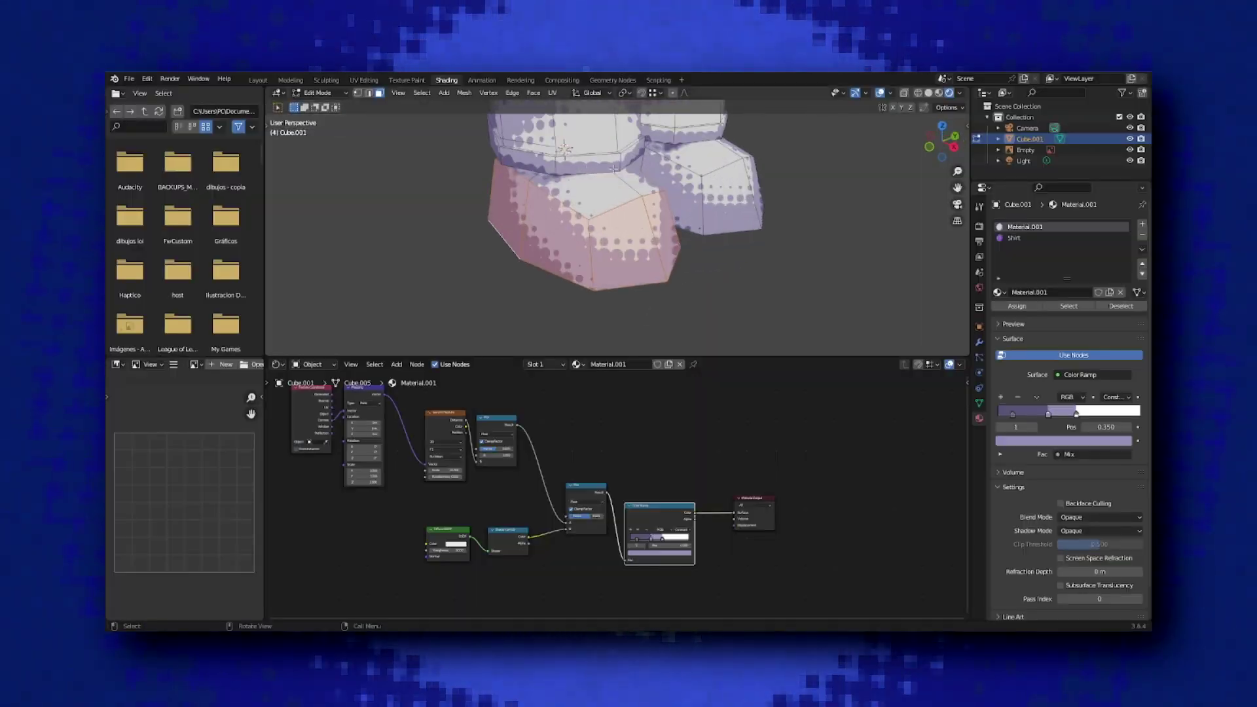
# - Add a new material slot for the shoes and assign the existing Shirt material
pyautogui.moveTo(692, 191); pyautogui.dragTo(704, 252, button='middle')
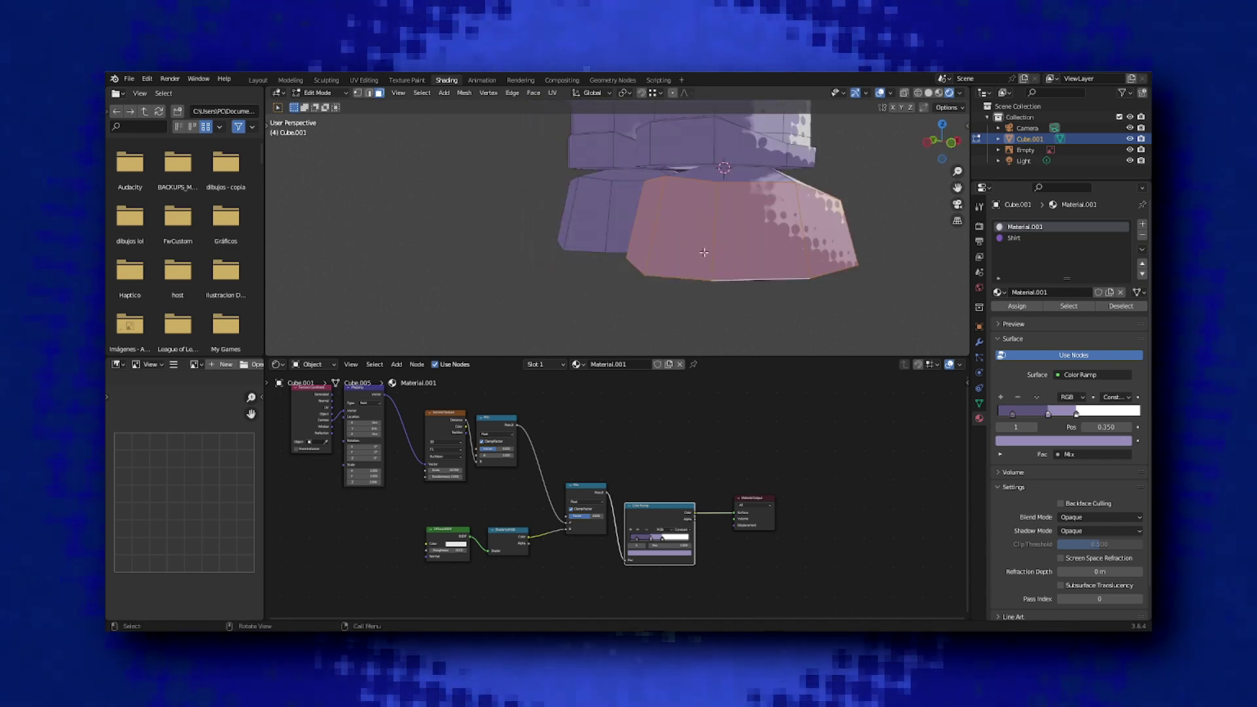
pyautogui.scroll(-4, 786, 239)
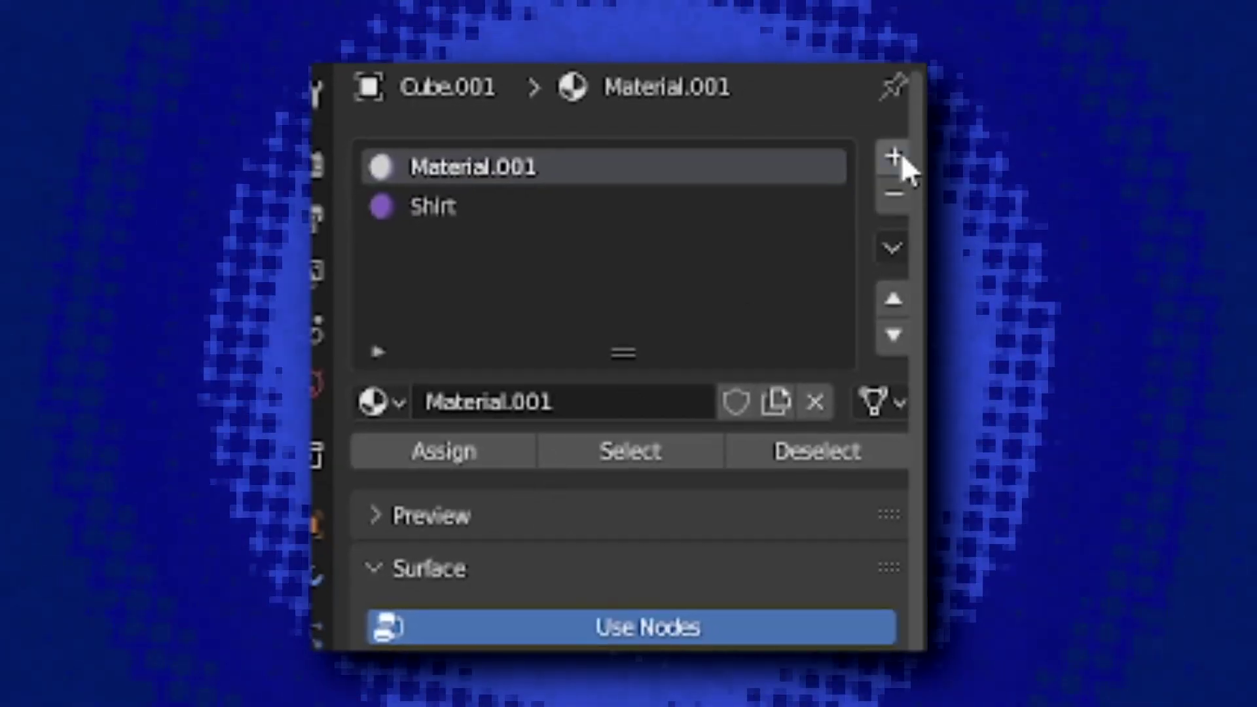
pyautogui.click(902, 156)
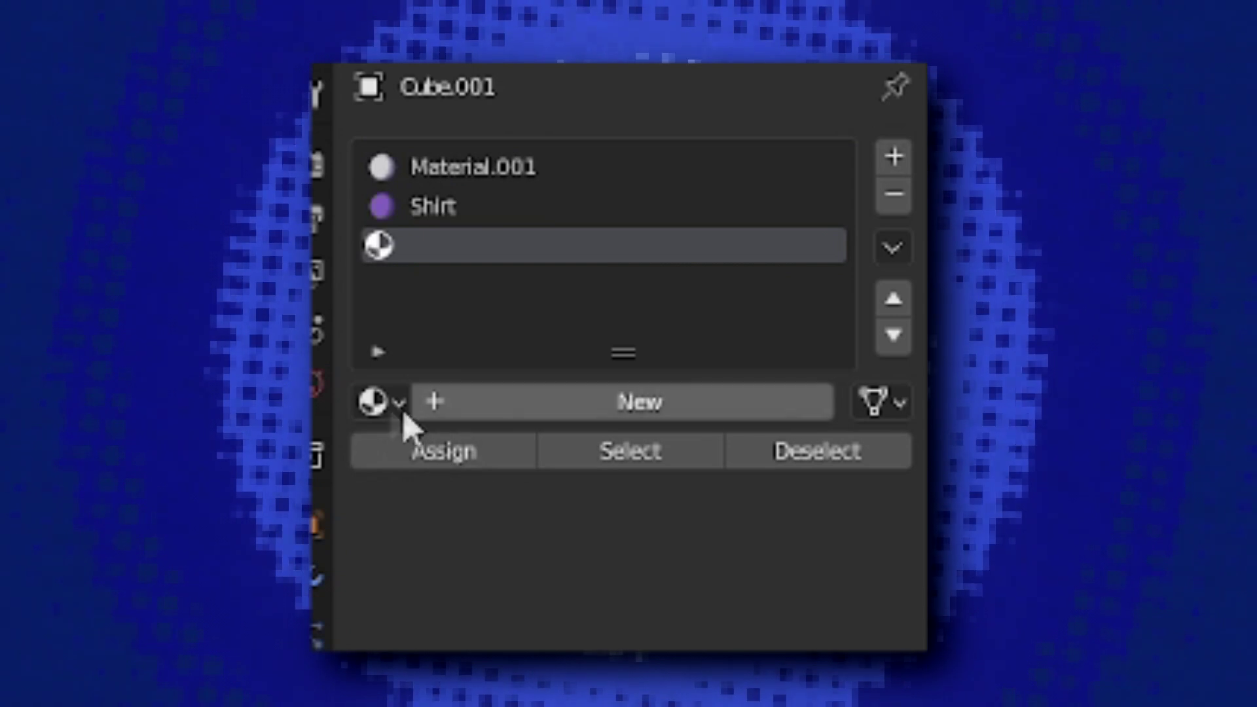
pyautogui.click(380, 401)
pyautogui.click(449, 533)
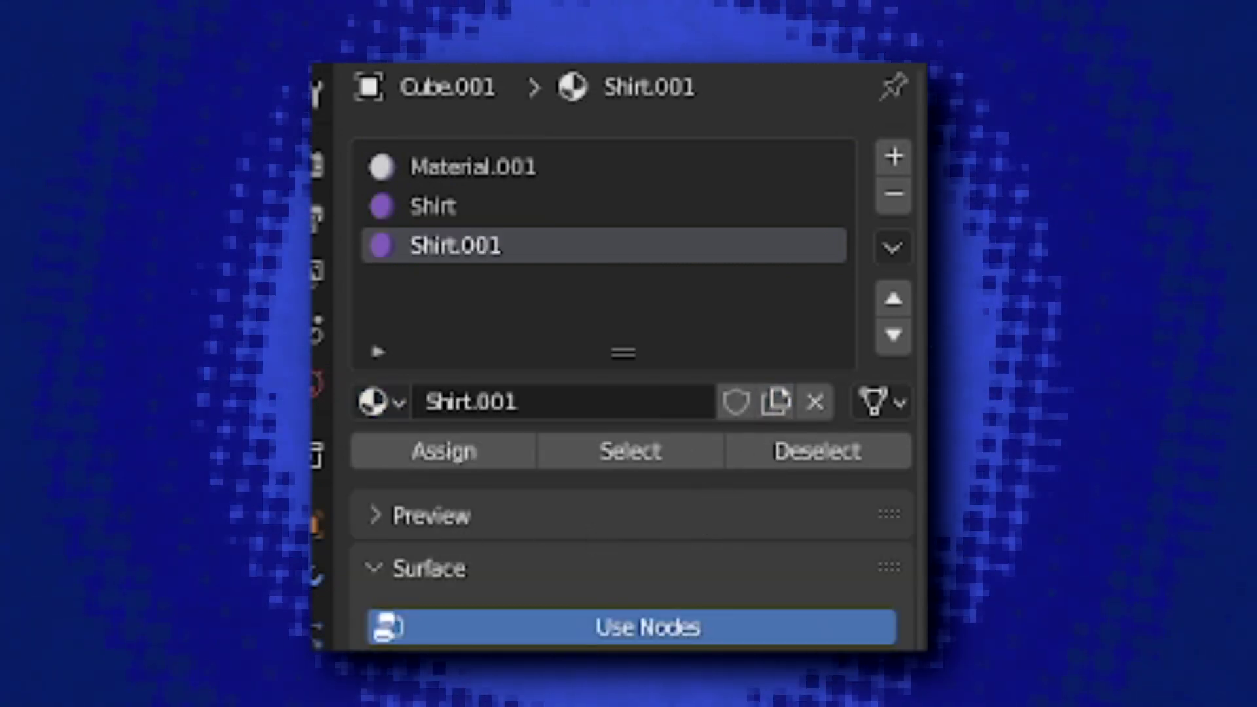
# - Shift the Color Ramp stop's colour to purple
pyautogui.scroll(-2, 629, 498)
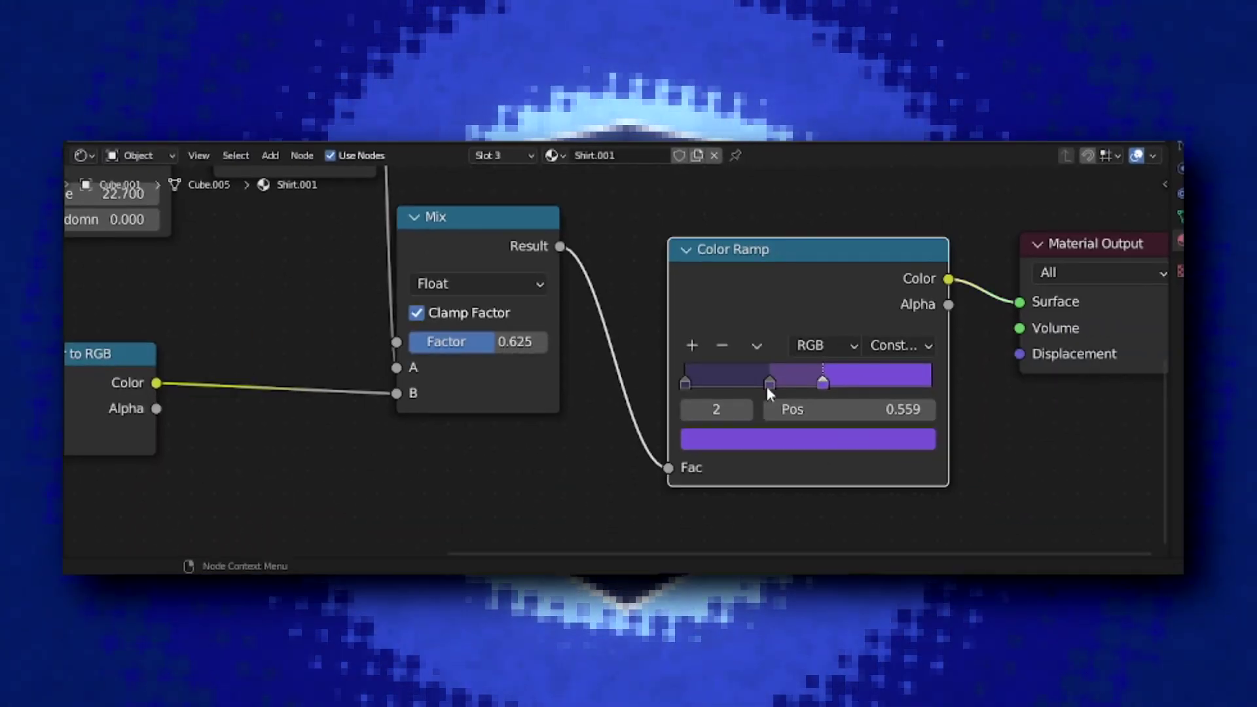
pyautogui.click(814, 450)
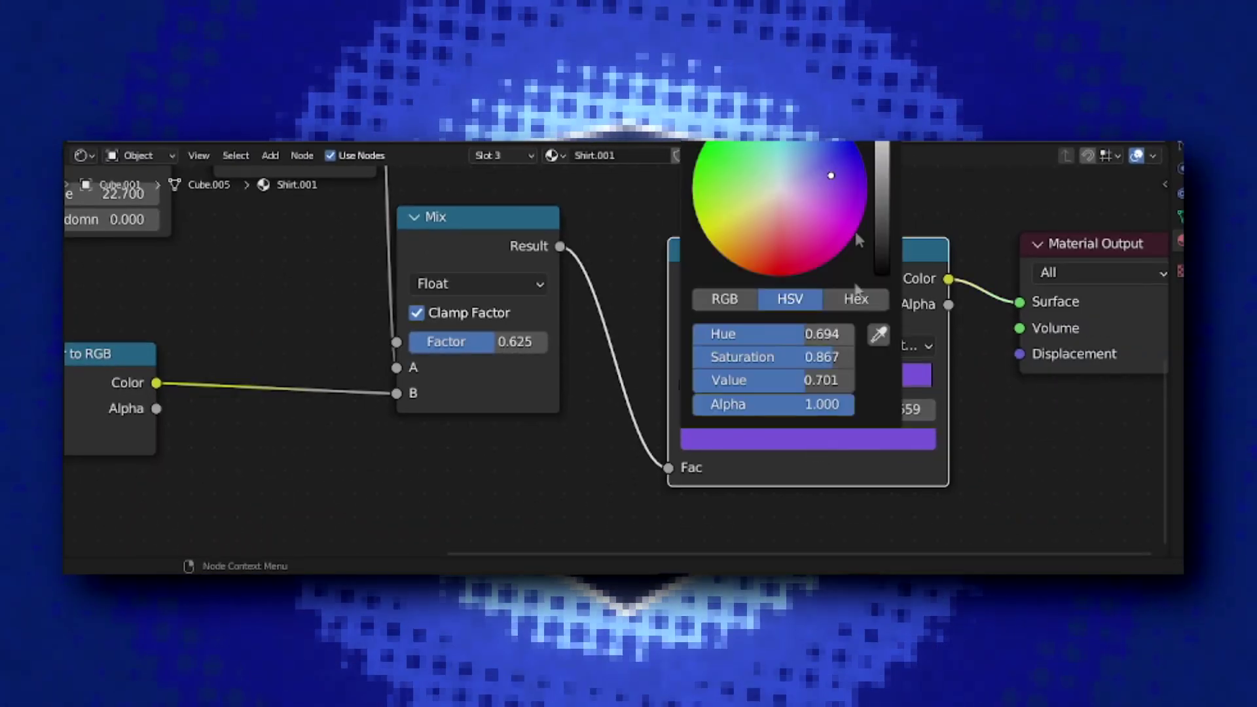
pyautogui.moveTo(832, 175); pyautogui.dragTo(831, 191)
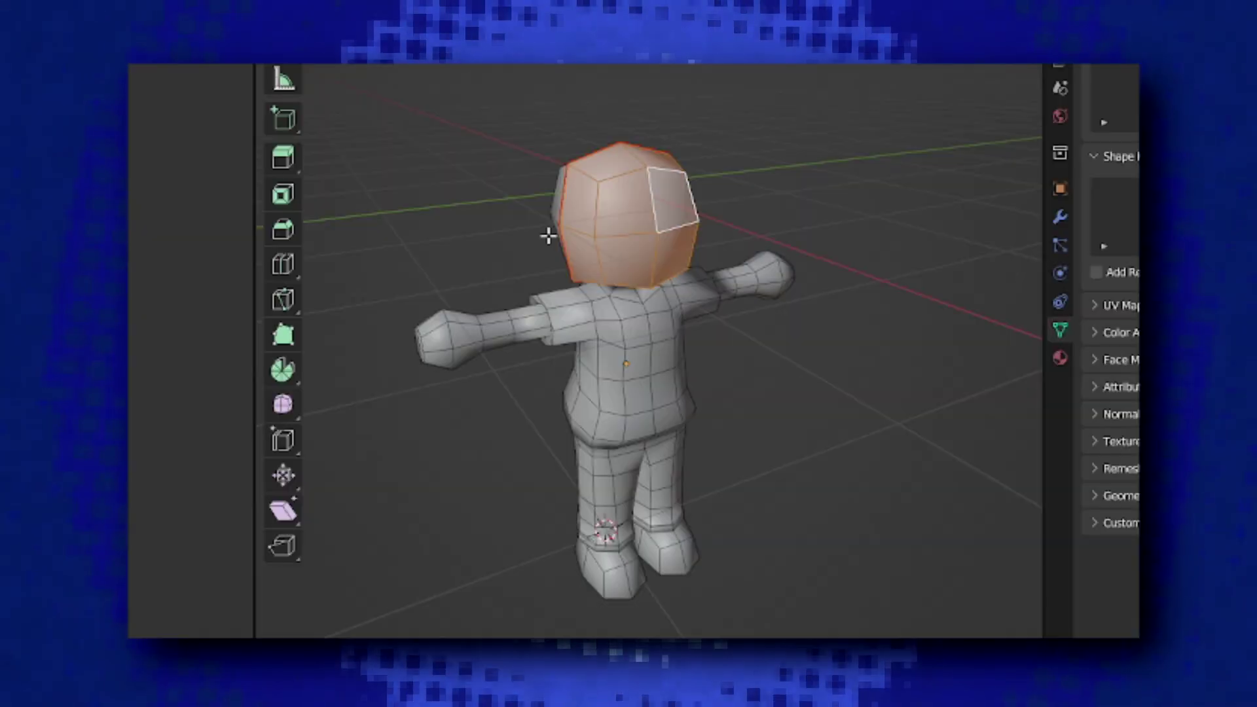
# - Bring up the UV Mapping menu for the selected head faces
pyautogui.press('u')
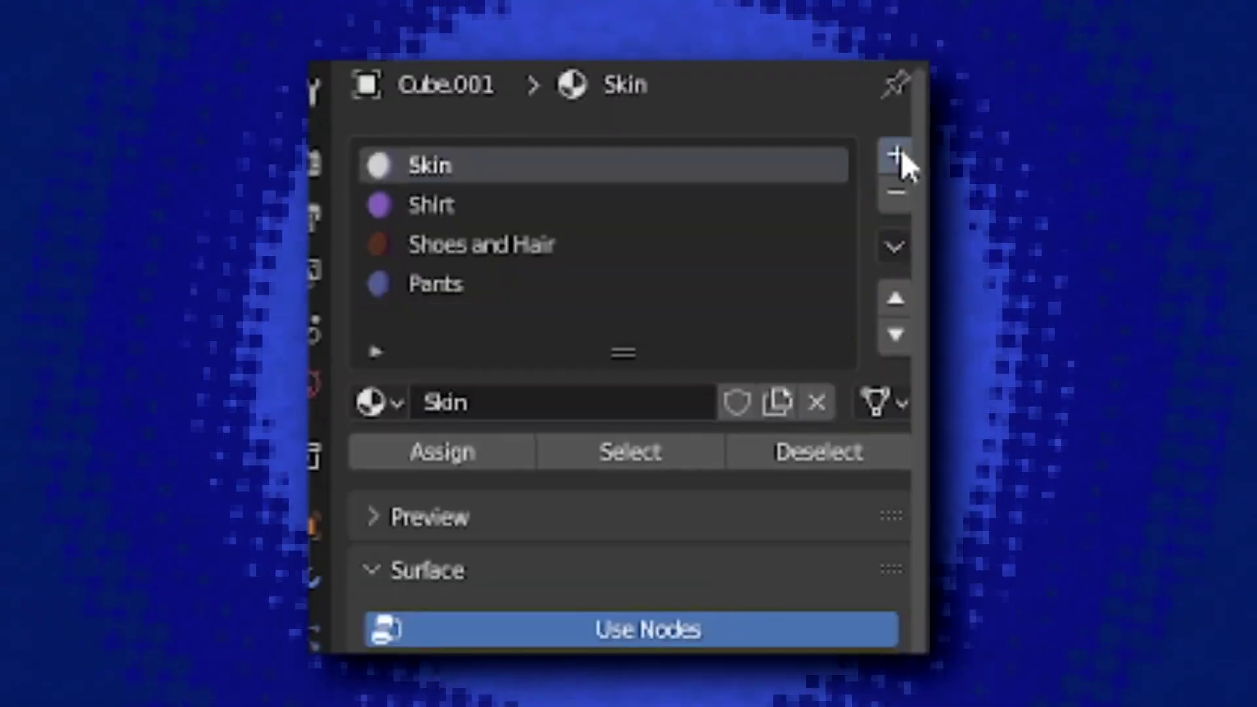
# - Add a Face material slot and create a pure white 2048×2048 Face Skin image texture
pyautogui.click(895, 156)
pyautogui.click(477, 404)
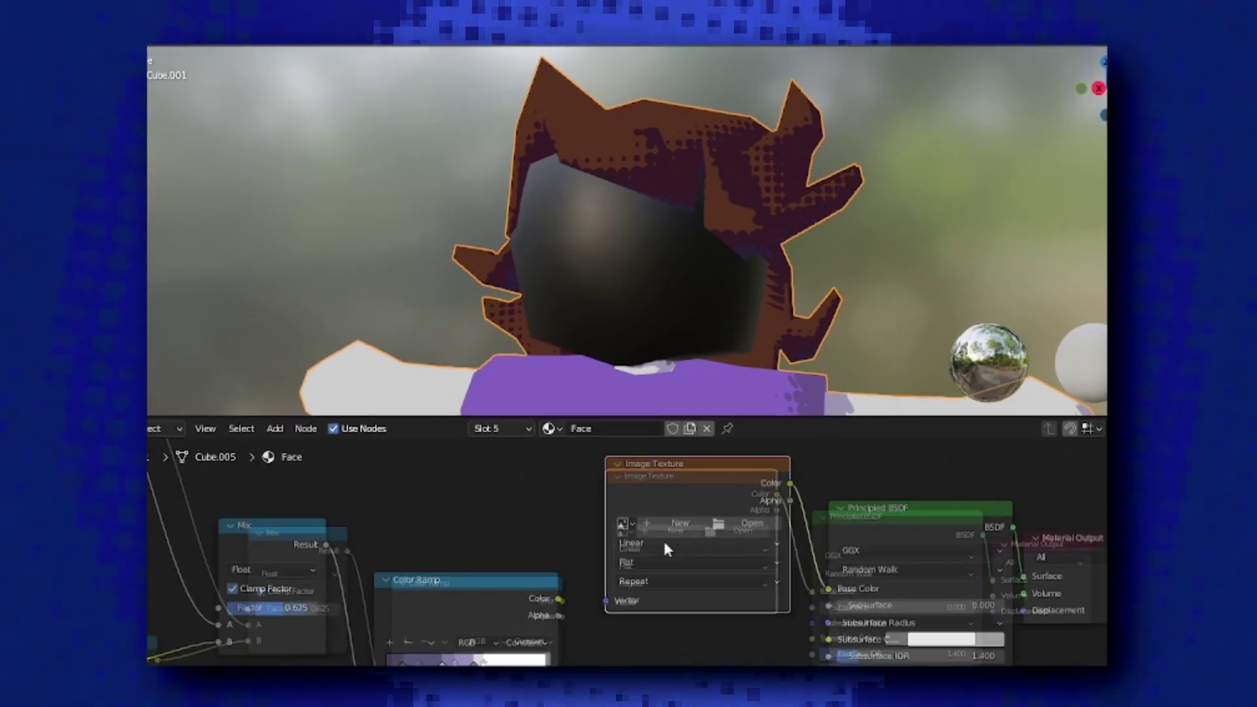
pyautogui.click(658, 530)
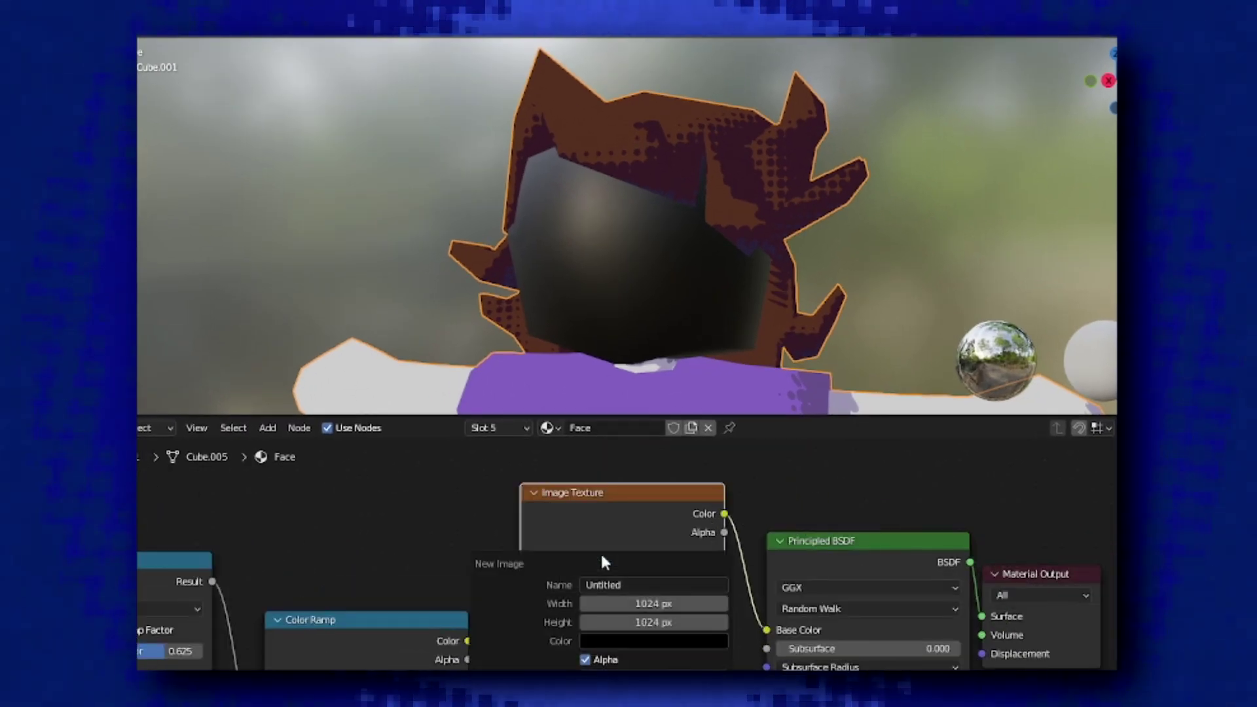
pyautogui.click(587, 596)
pyautogui.write('2048')
pyautogui.press('Tab')
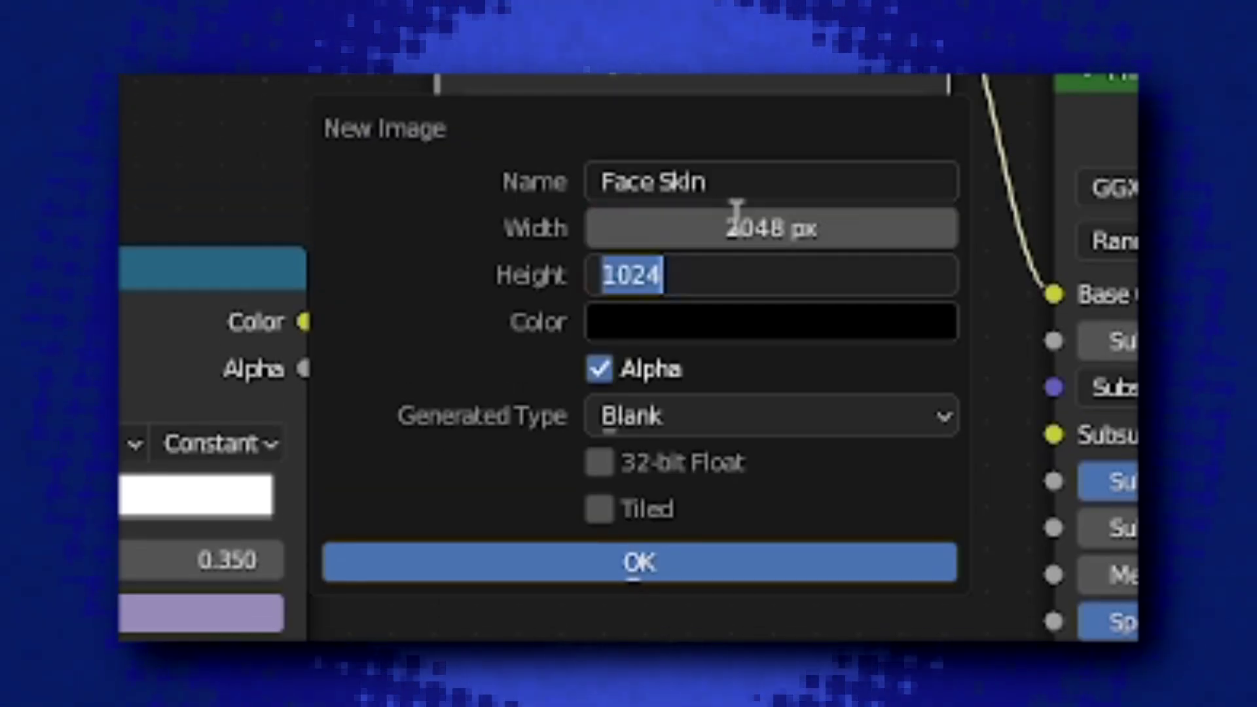
pyautogui.write('2048')
pyautogui.click(771, 321)
pyautogui.moveTo(753, 204); pyautogui.dragTo(896, 195)
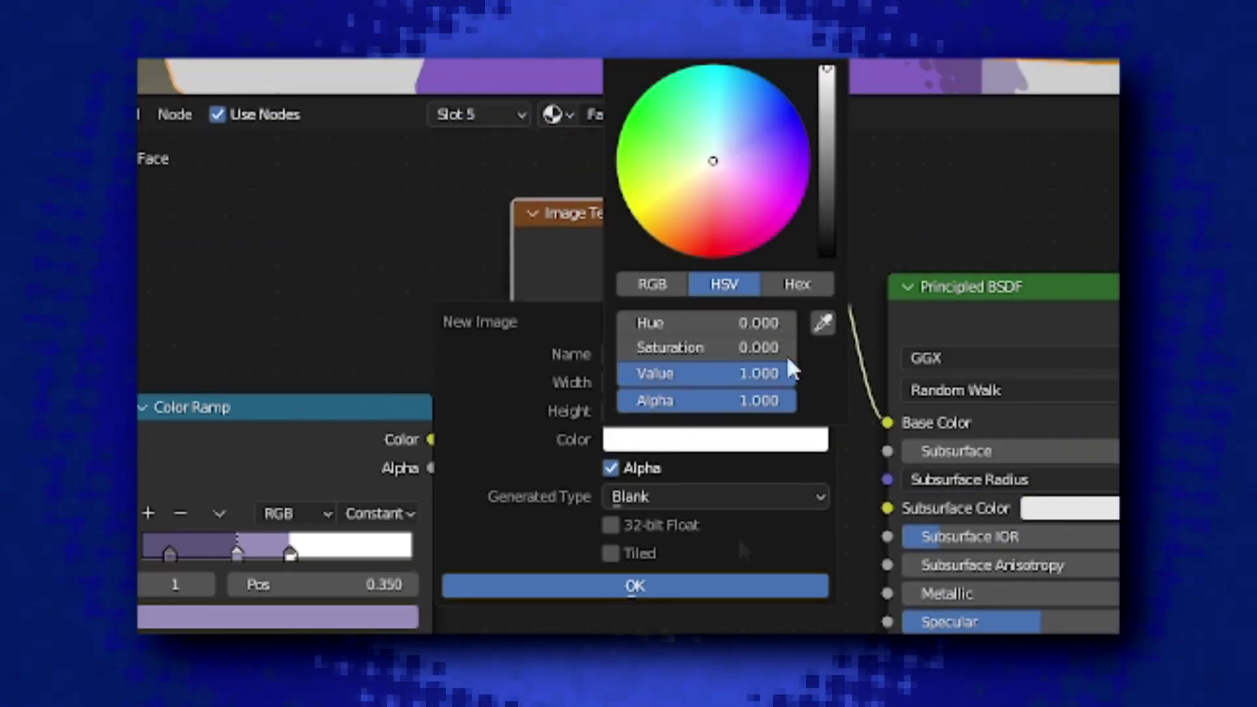
pyautogui.click(552, 562)
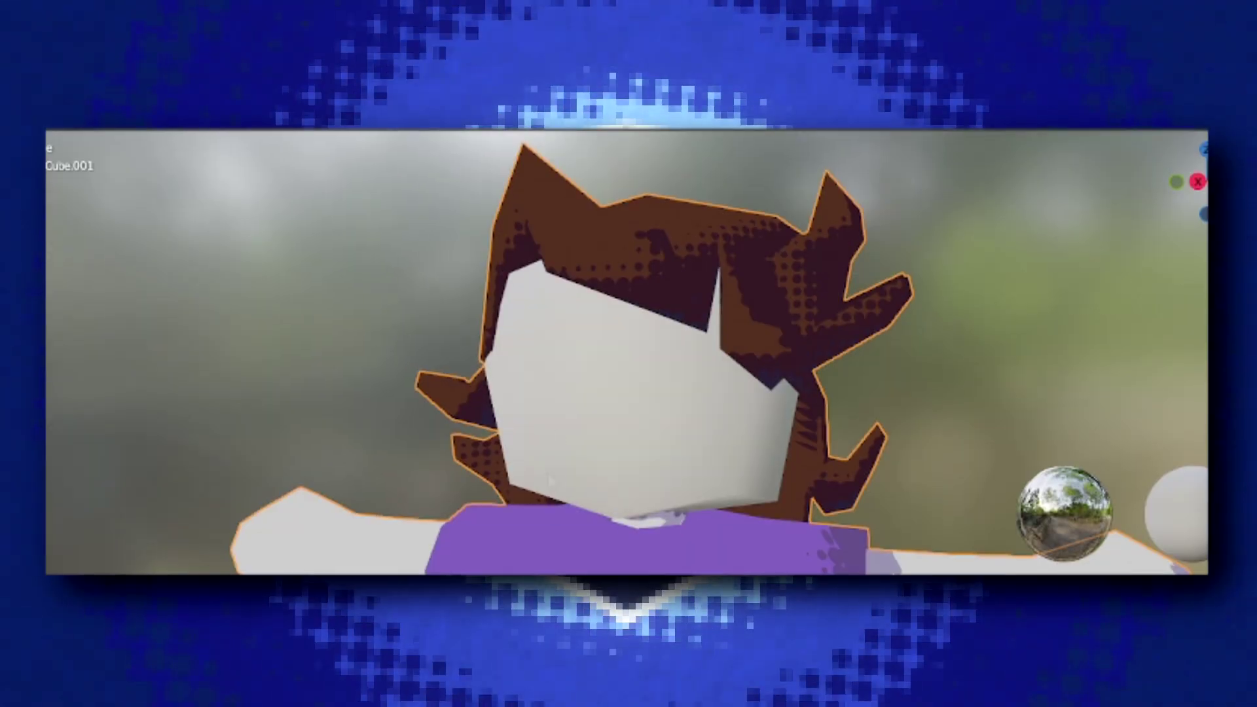
pyautogui.scroll(8, 595, 430)
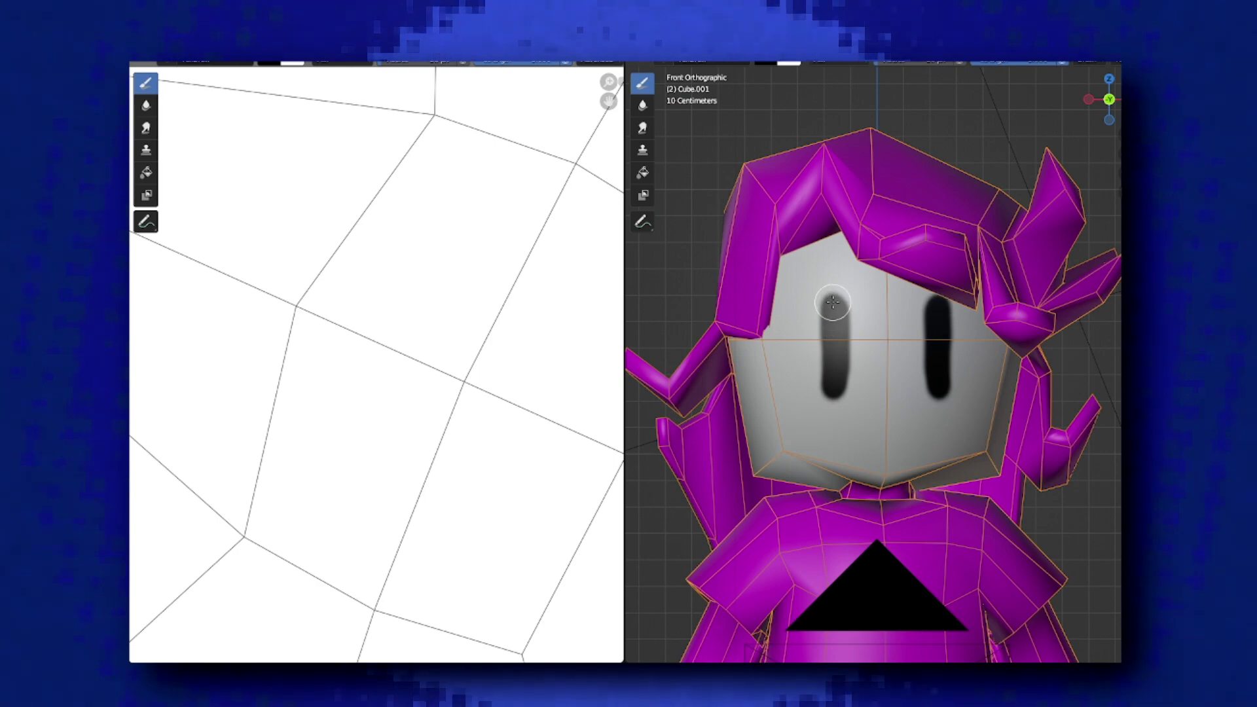
# - Dab black on the face, then set the brush falloff to Smooth and stroke method to Line
pyautogui.moveTo(840, 429); pyautogui.dragTo(917, 437)
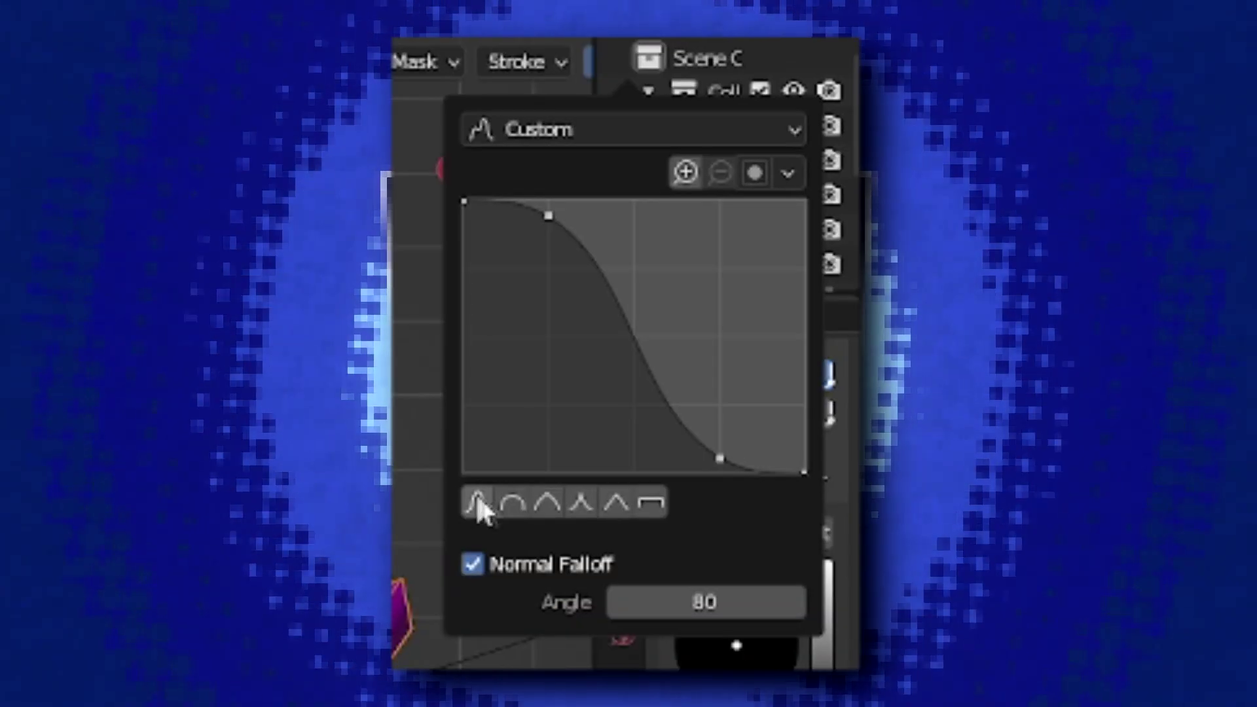
pyautogui.click(645, 500)
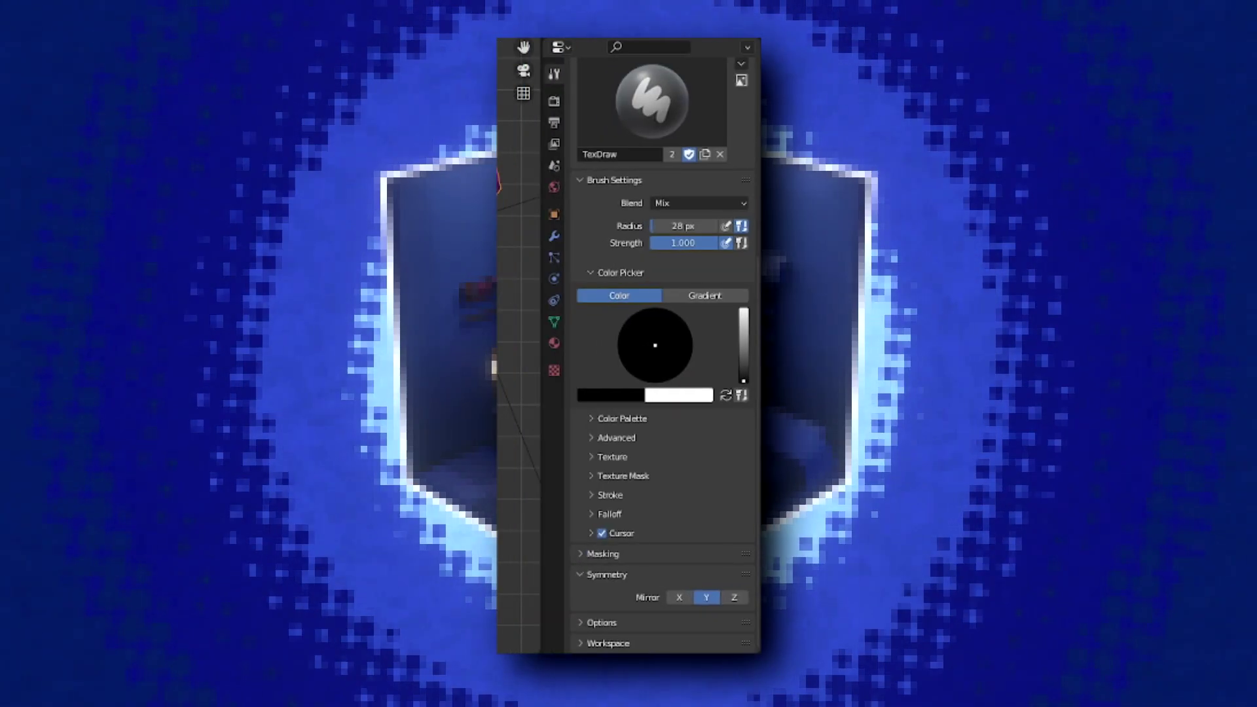
pyautogui.click(599, 514)
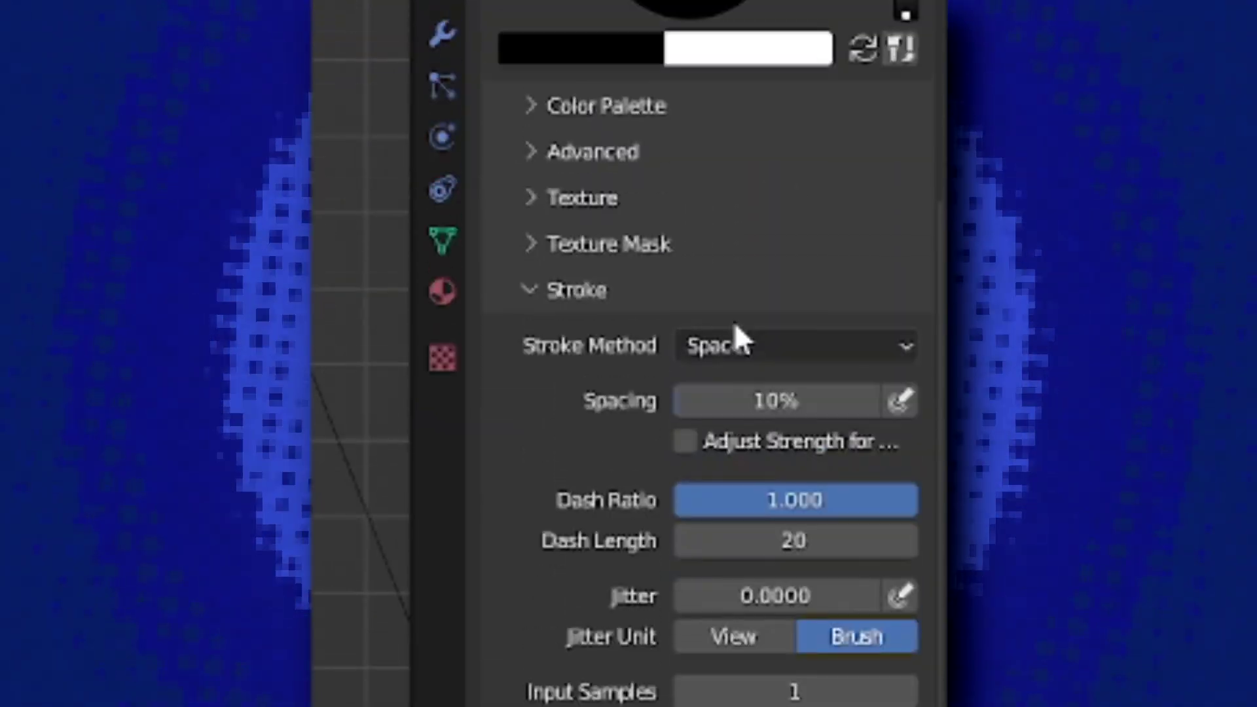
pyautogui.click(753, 440)
pyautogui.click(721, 582)
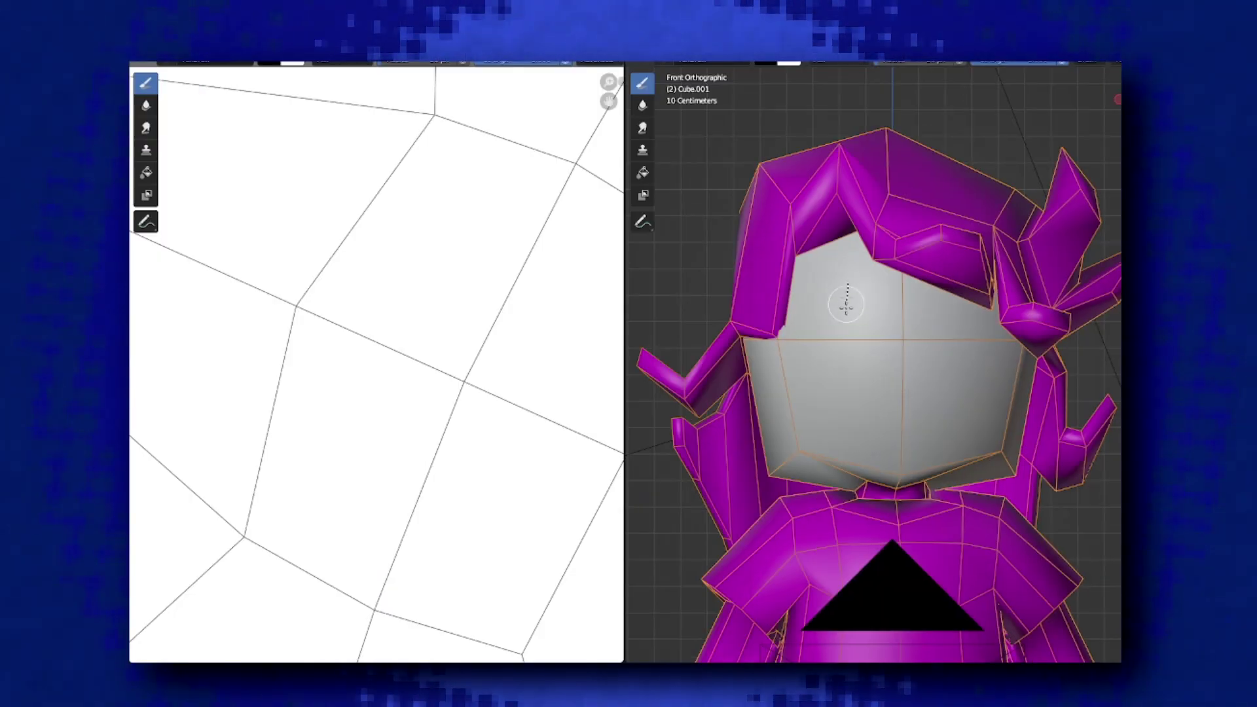
# - Paint eye strokes, undoing failed attempts, until two mirrored vertical black eyes remain
pyautogui.moveTo(844, 392); pyautogui.dragTo(844, 393)
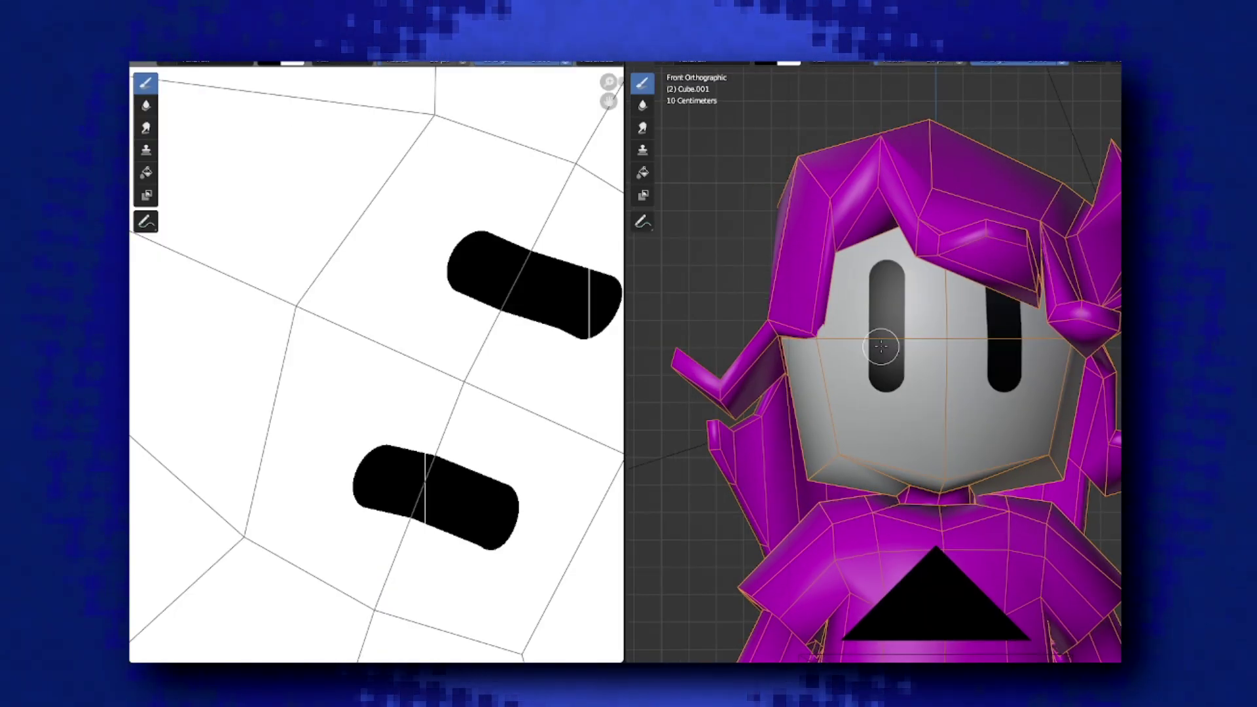
pyautogui.hotkey('ctrl', 'z')
pyautogui.hotkey('ctrl', 'z')
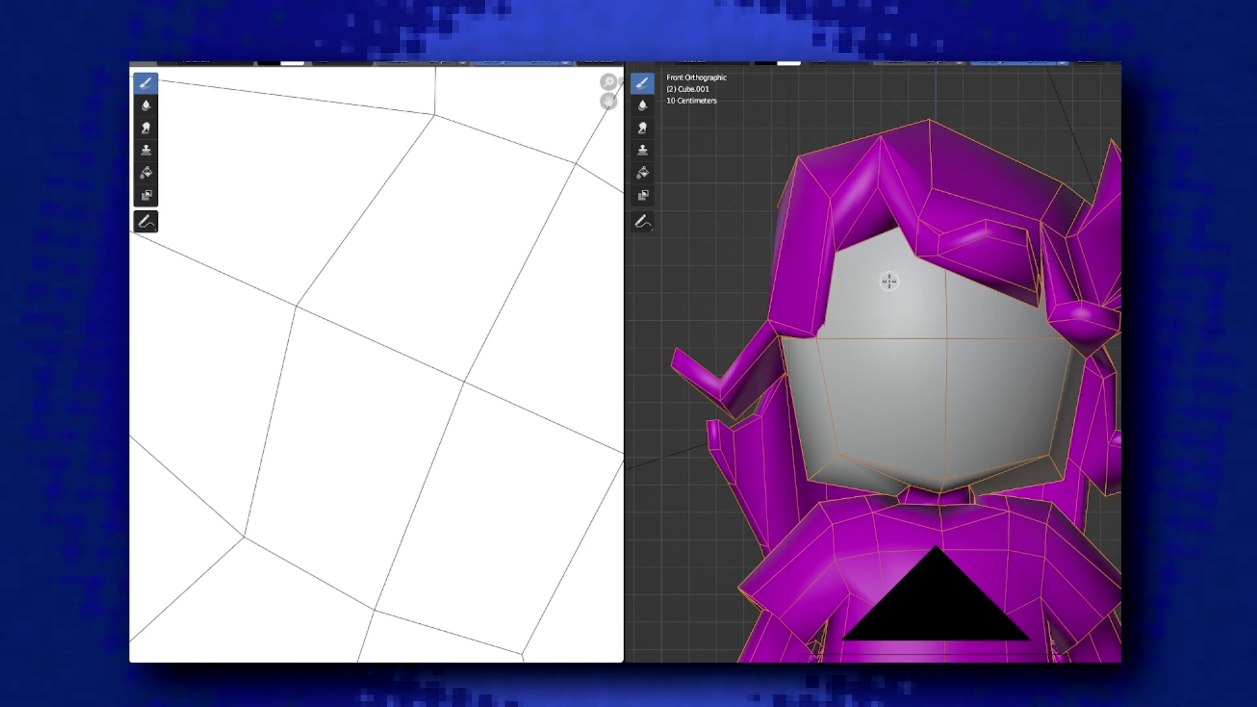
pyautogui.moveTo(887, 298); pyautogui.dragTo(888, 383)
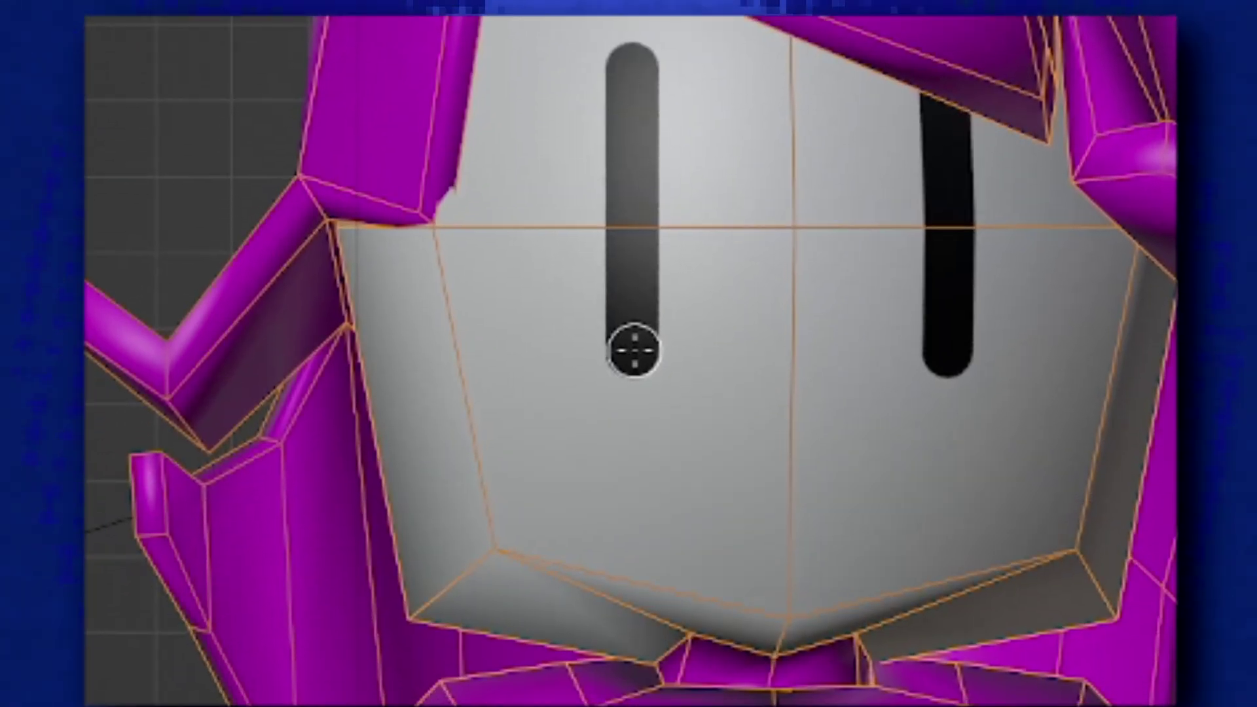
pyautogui.hotkey('ctrl', 'z')
pyautogui.hotkey('ctrl', 'z')
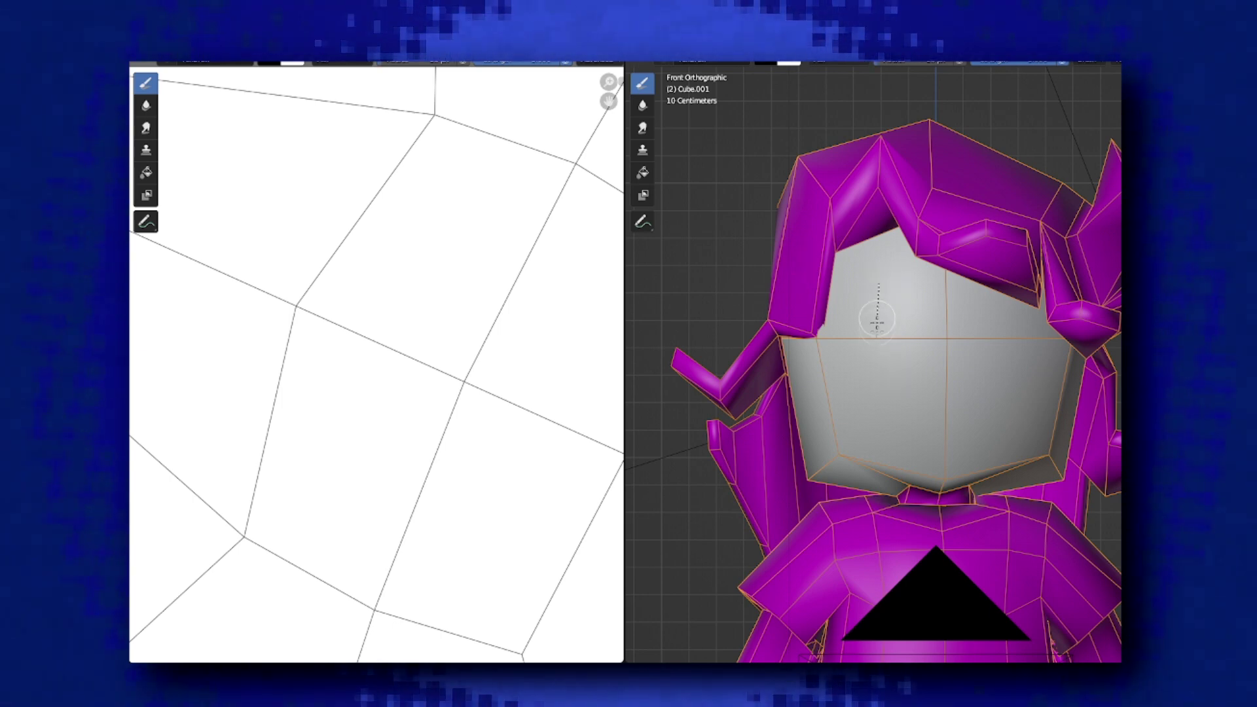
pyautogui.moveTo(877, 319)
pyautogui.mouseDown()
pyautogui.moveTo(881, 400)
pyautogui.moveTo(944, 474)
pyautogui.mouseUp()
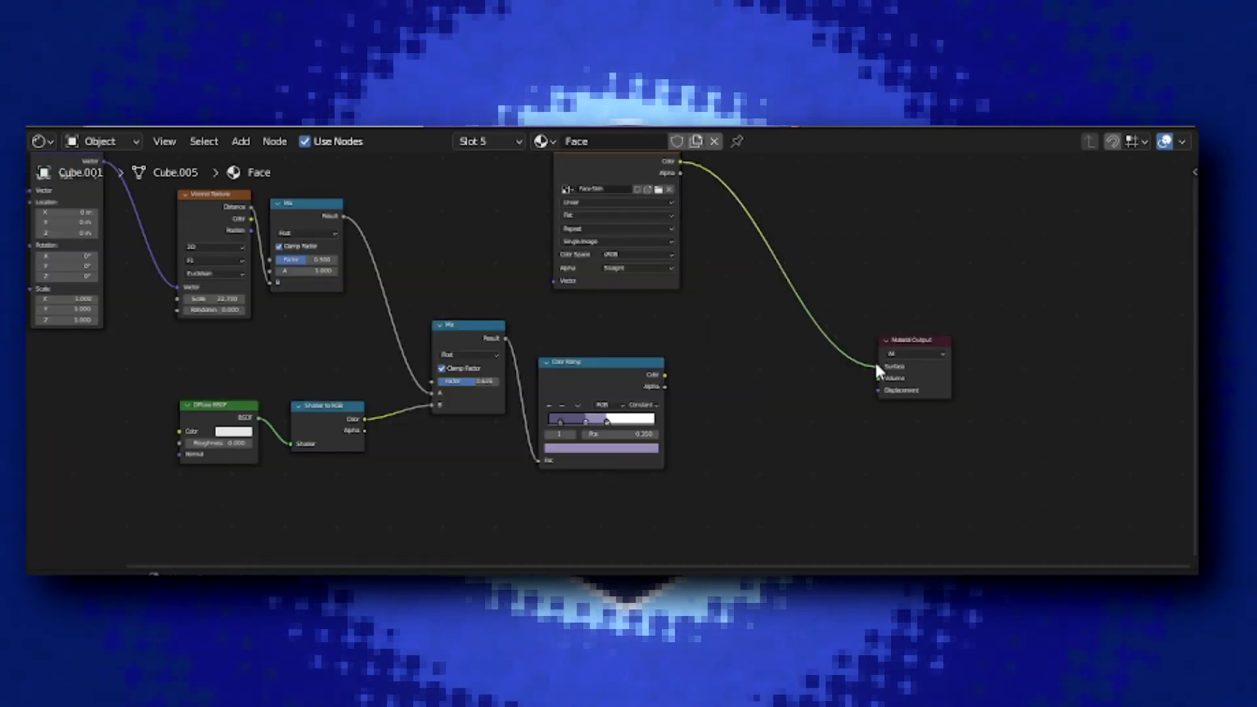
# - Route the Face Skin image into a Multiply Mix node (Factor 1.000) feeding Material Output Surface
pyautogui.moveTo(875, 362); pyautogui.dragTo(740, 291)
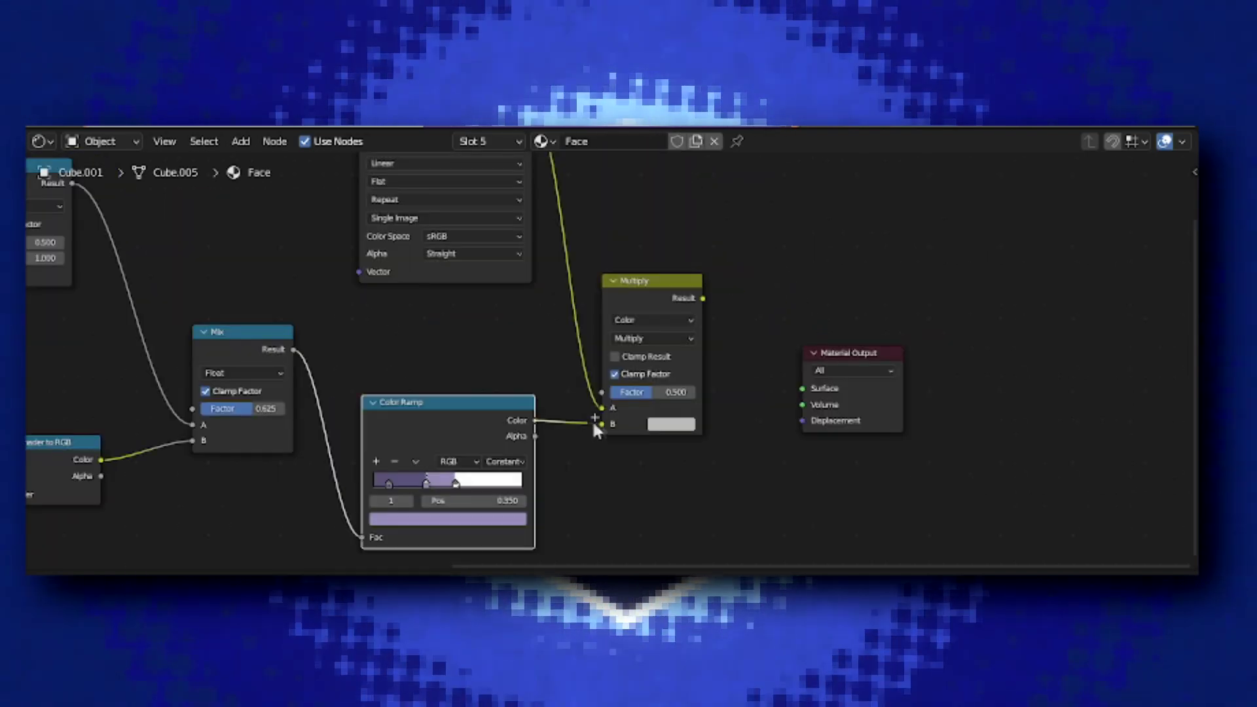
pyautogui.moveTo(592, 419); pyautogui.dragTo(601, 407)
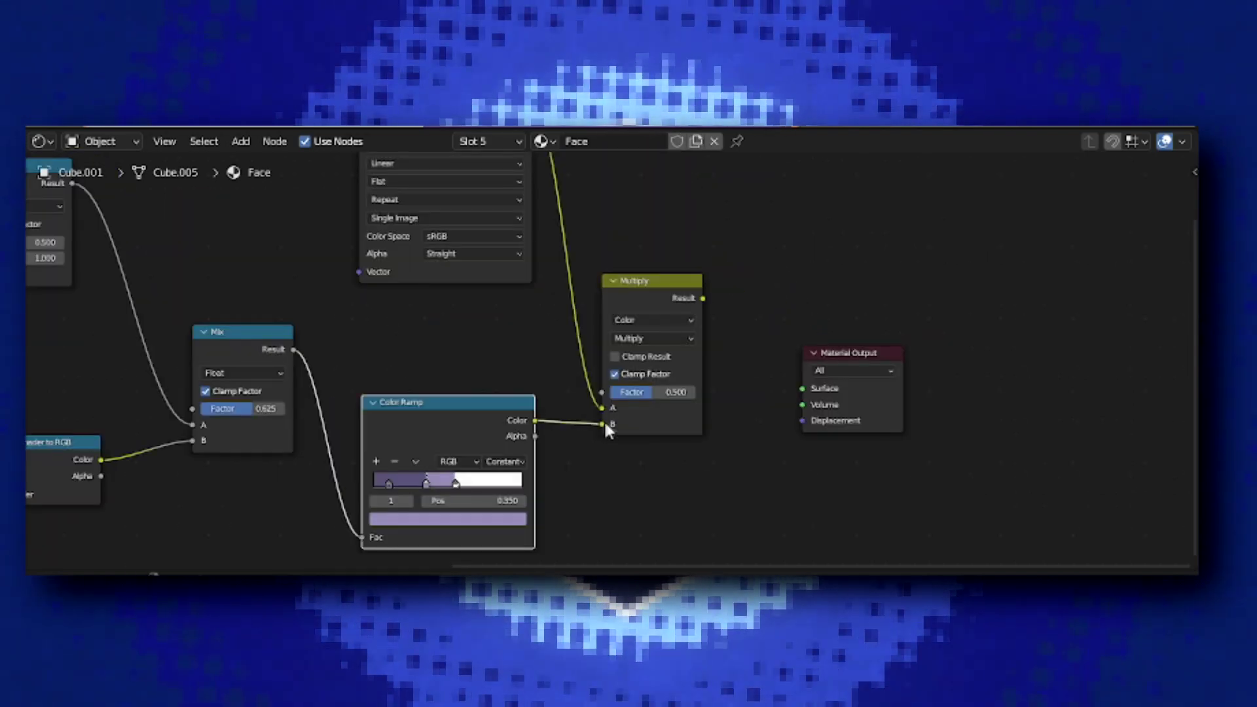
pyautogui.moveTo(703, 298); pyautogui.dragTo(802, 389)
pyautogui.moveTo(652, 400); pyautogui.dragTo(695, 399)
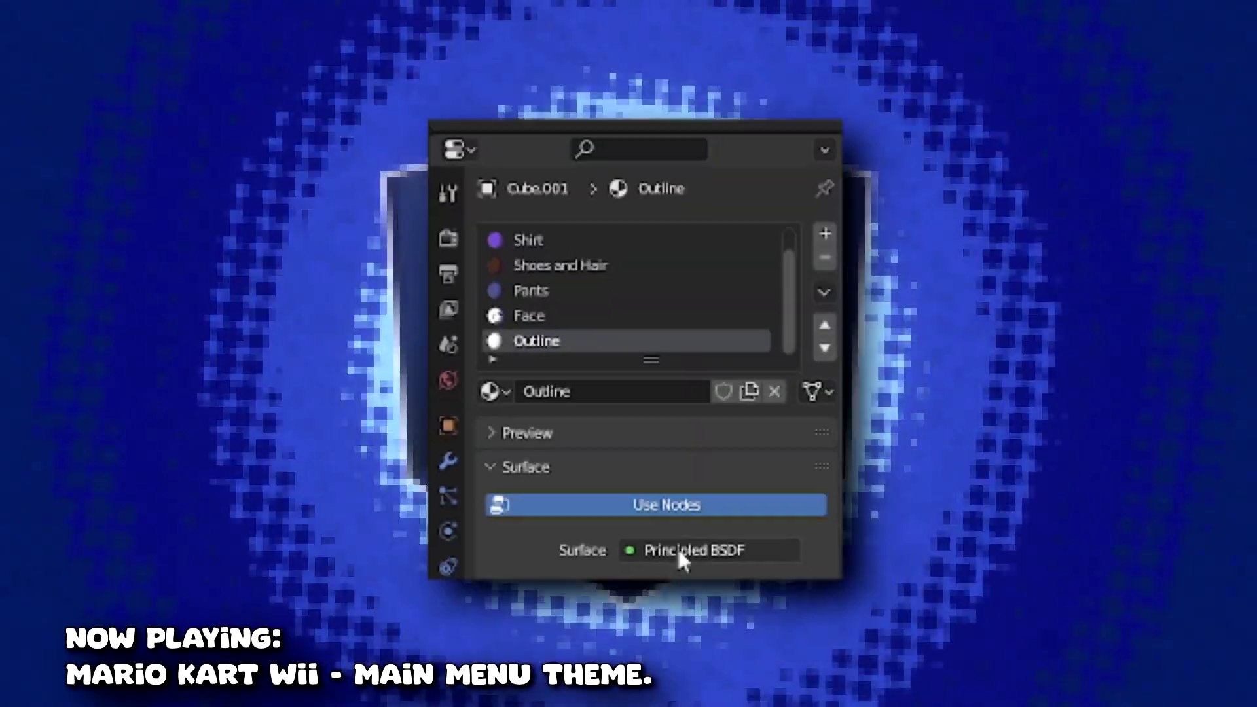
# - Make the Outline material an Emission shader with Backface Culling enabled
pyautogui.click(679, 552)
pyautogui.click(491, 322)
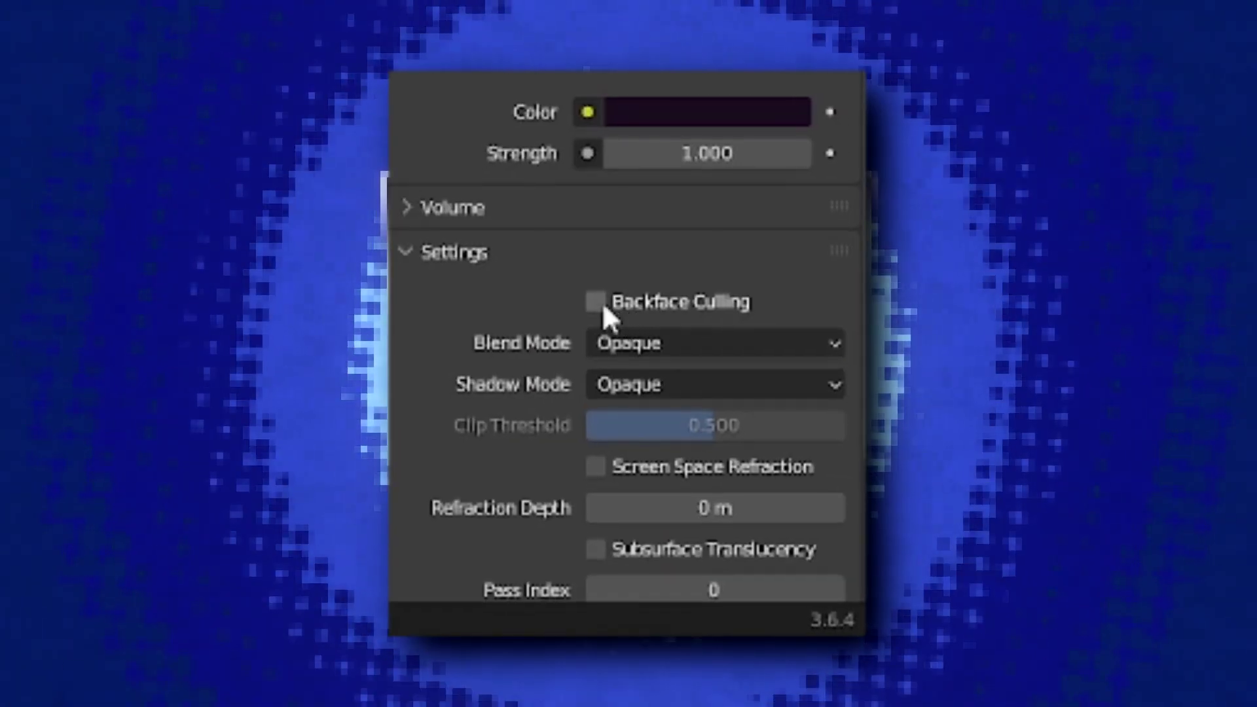
pyautogui.click(915, 550)
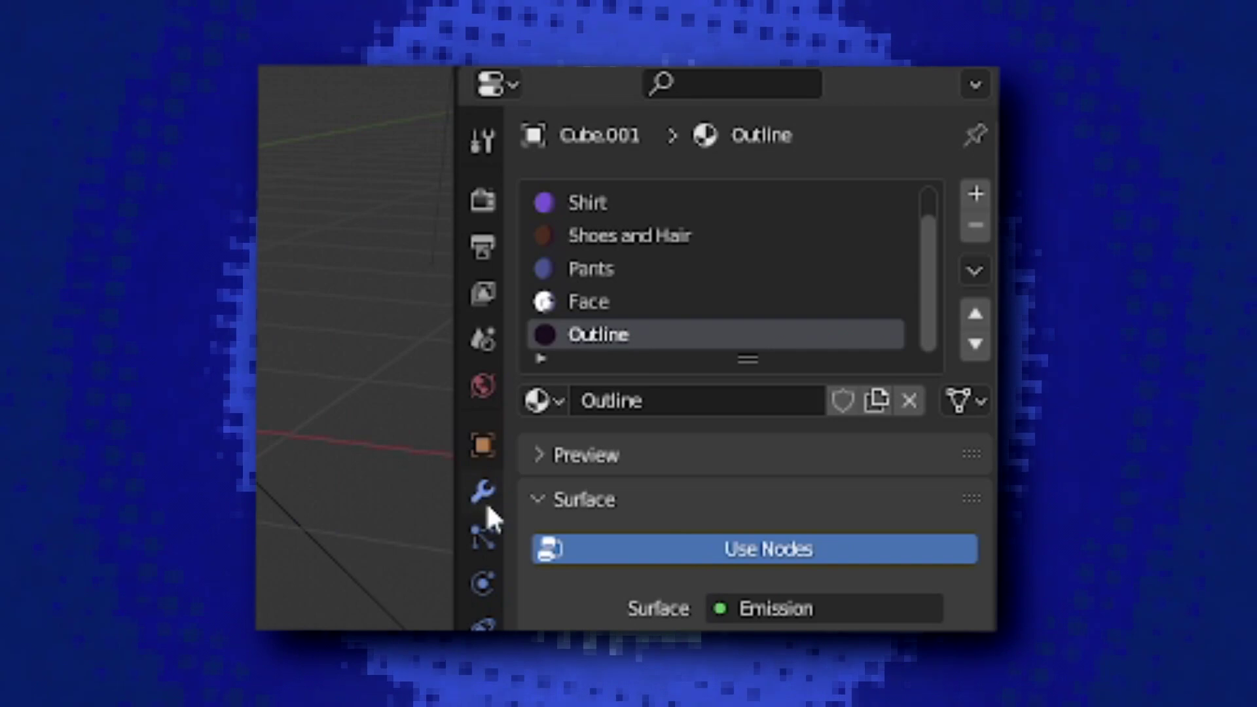
# - Add a Solidify modifier to the character with thickness 0.05 and offset 1
pyautogui.click(485, 500)
pyautogui.click(743, 193)
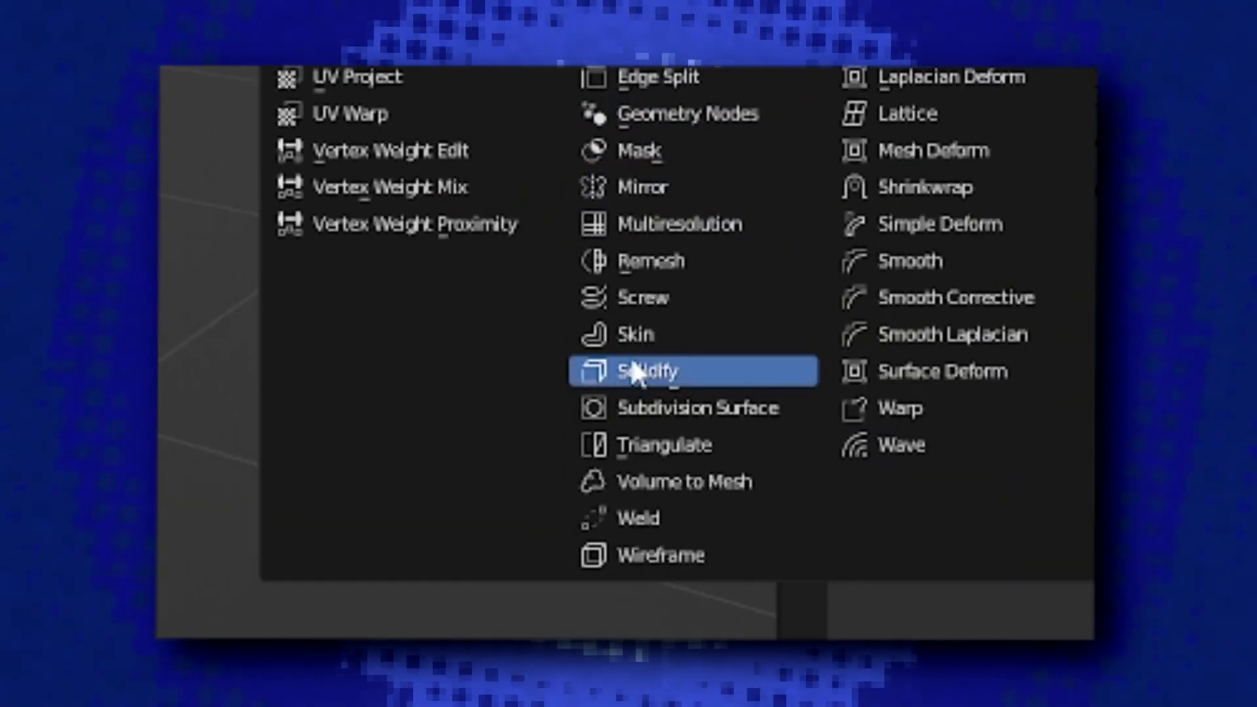
pyautogui.click(632, 367)
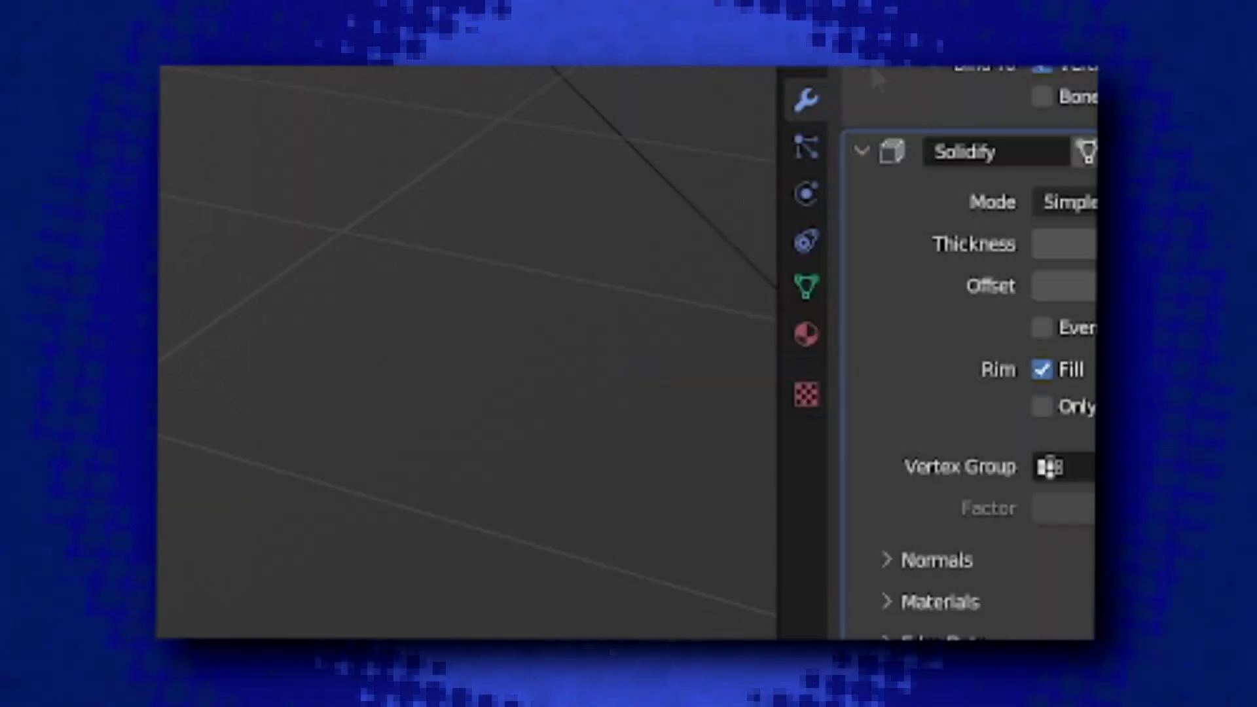
pyautogui.moveTo(929, 463); pyautogui.dragTo(940, 484)
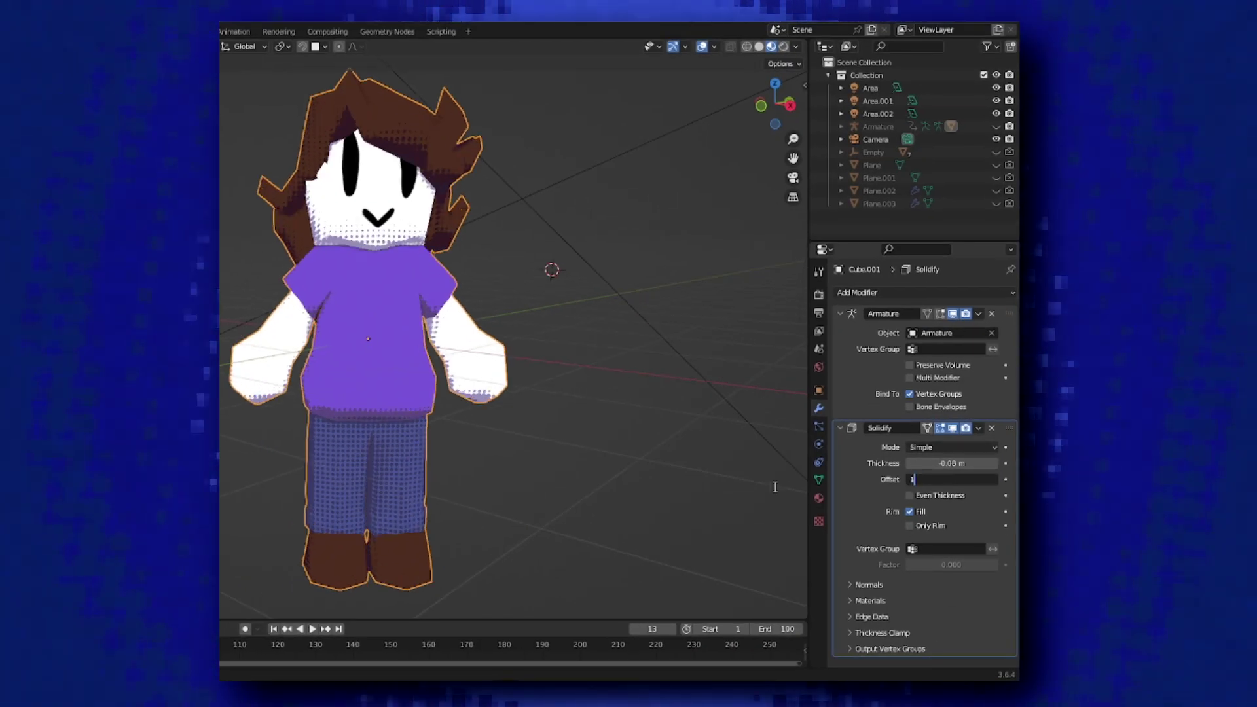
pyautogui.press('Return')
pyautogui.press('-')
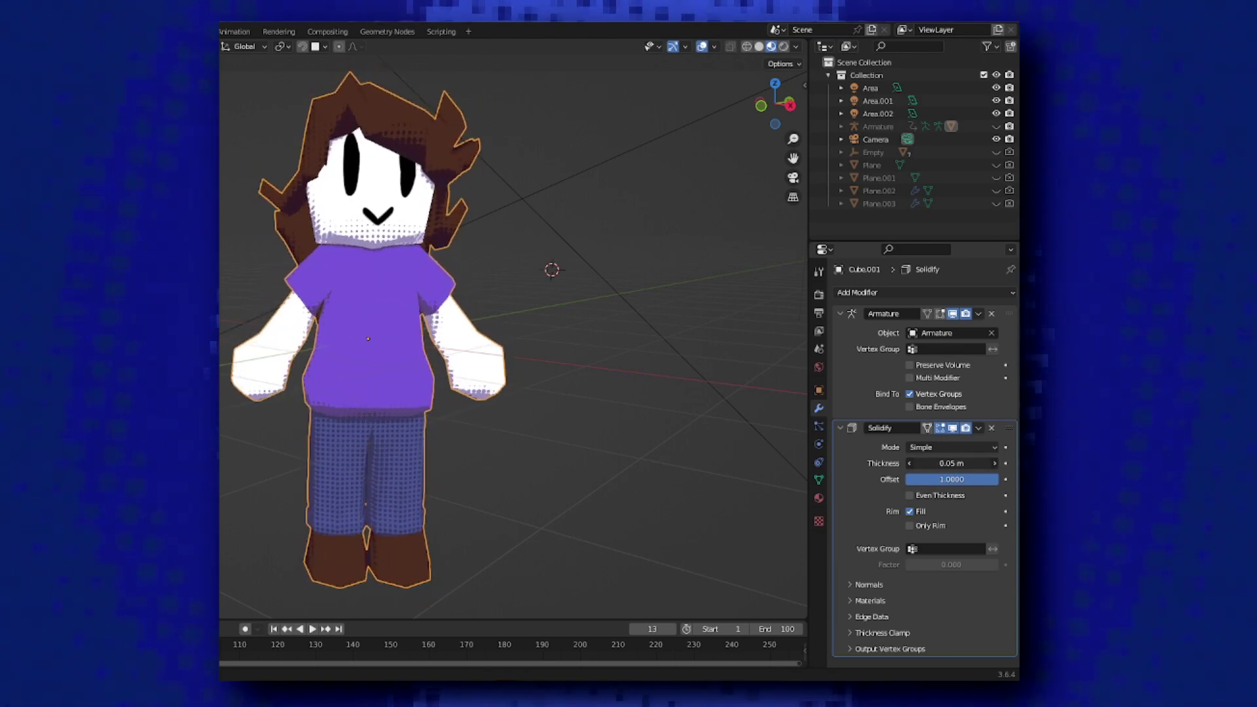
# - Flip the Solidify shell's normals and set its material offset to 261
pyautogui.click(868, 584)
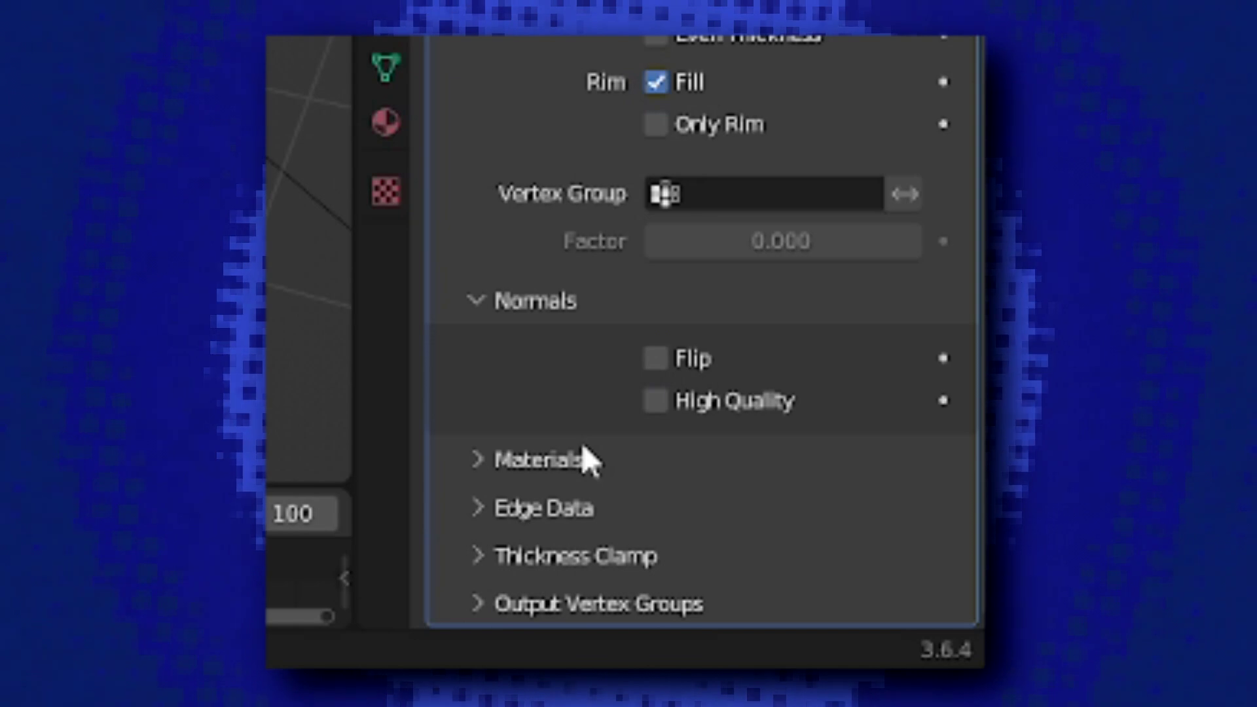
pyautogui.click(552, 460)
pyautogui.scroll(-4, 589, 314)
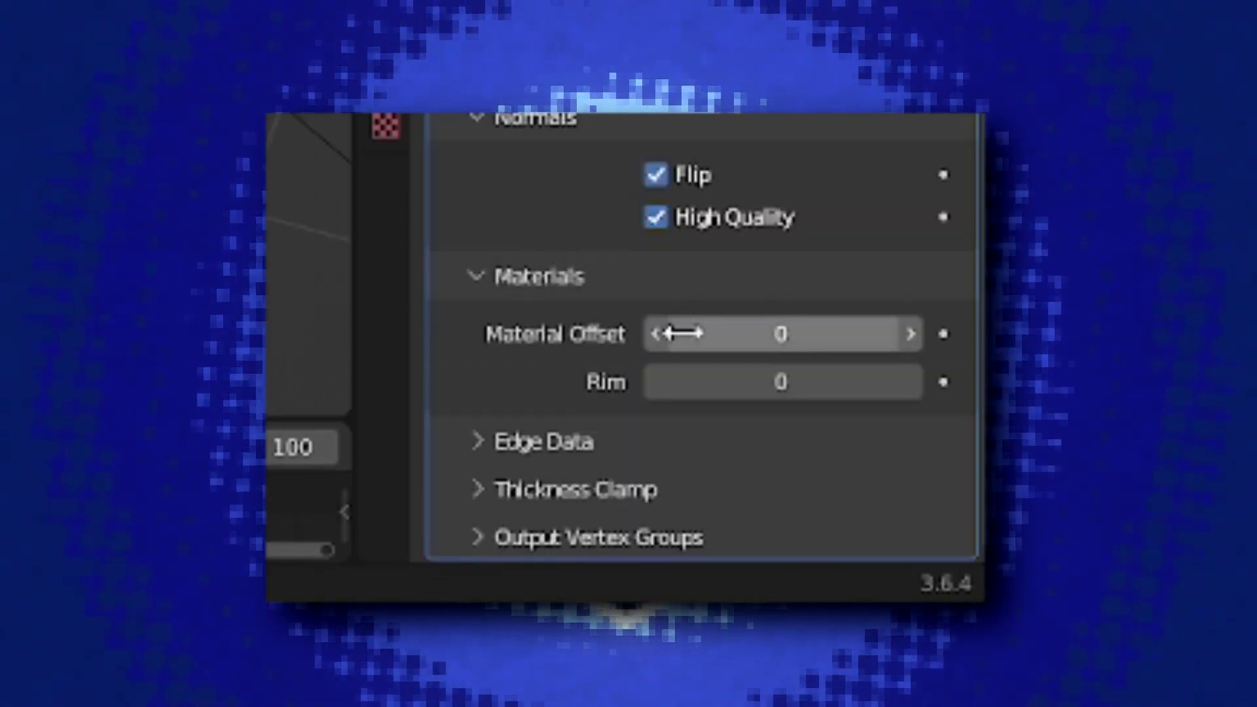
pyautogui.moveTo(707, 321); pyautogui.dragTo(687, 294)
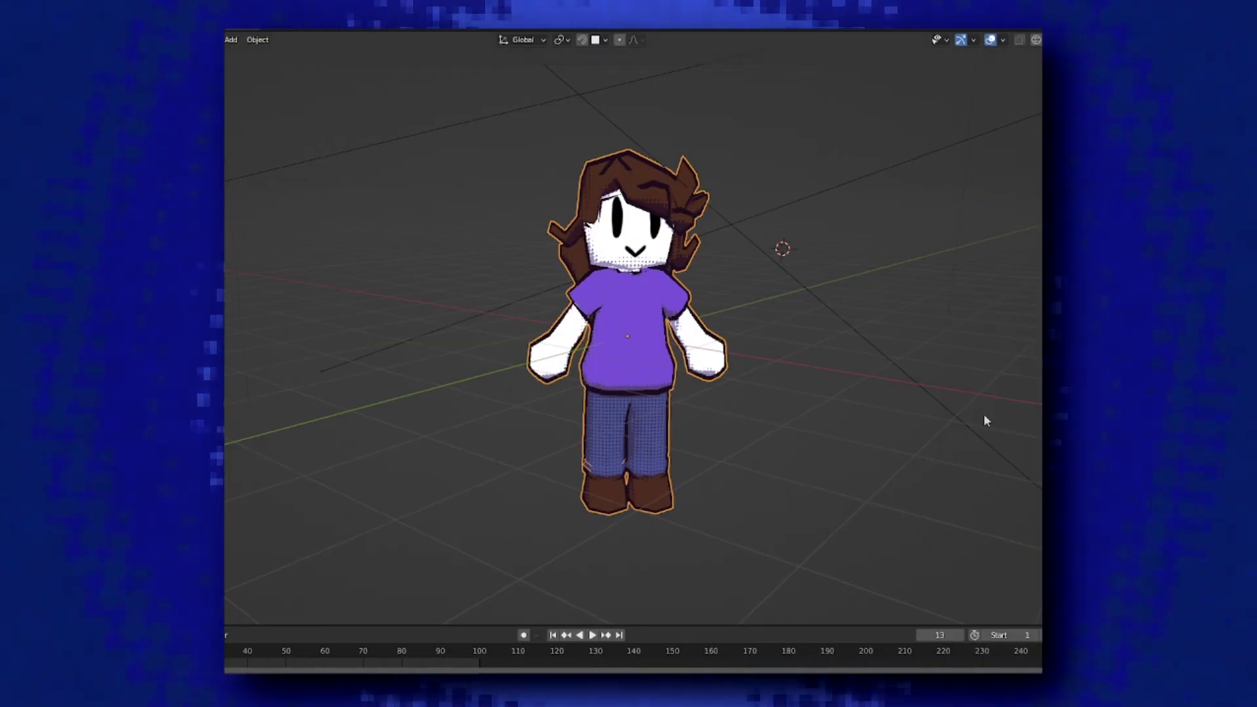
pyautogui.scroll(4, 611, 341)
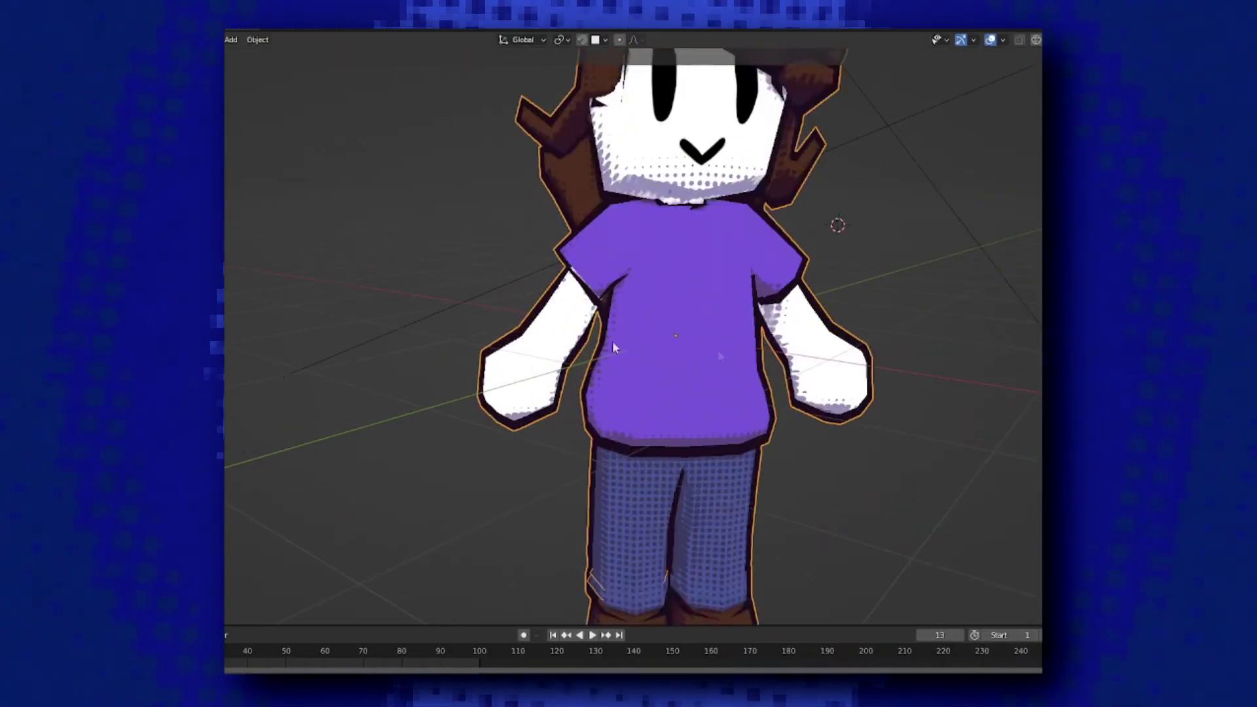
pyautogui.moveTo(613, 347); pyautogui.dragTo(824, 354, button='middle')
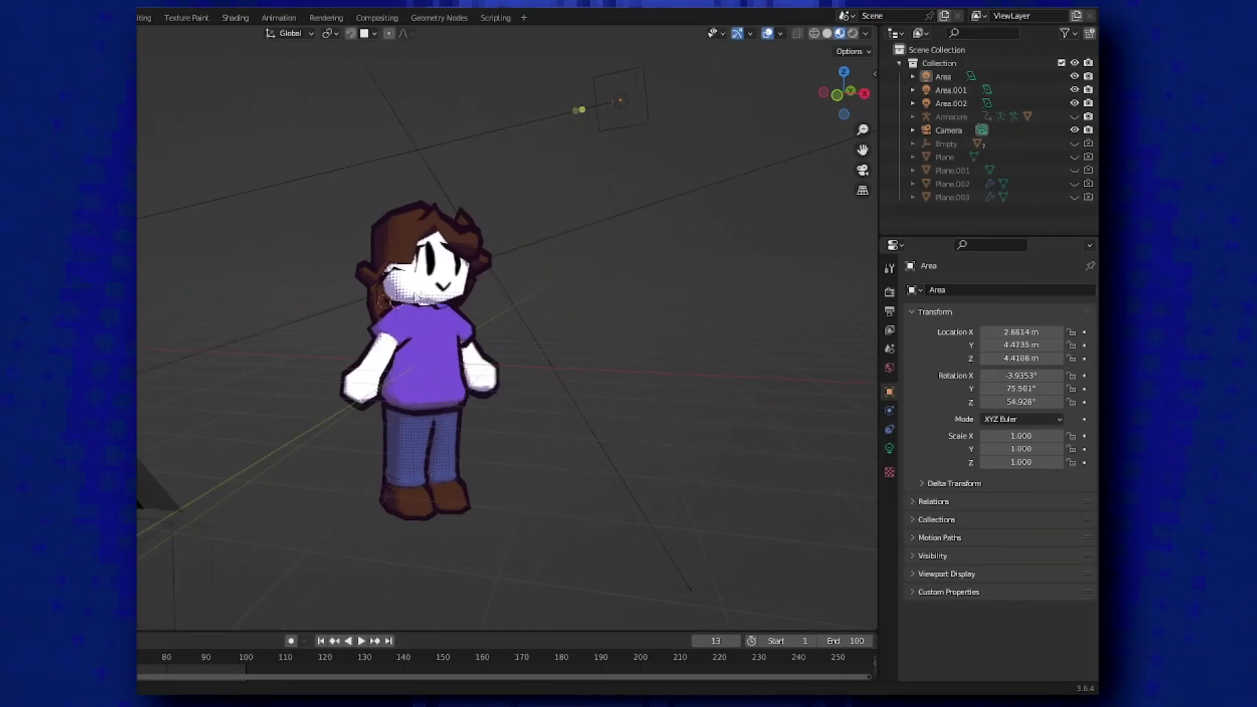
# - Switch the viewport to Solid shading with the Face Orientation overlay on
pyautogui.click(827, 34)
pyautogui.click(779, 34)
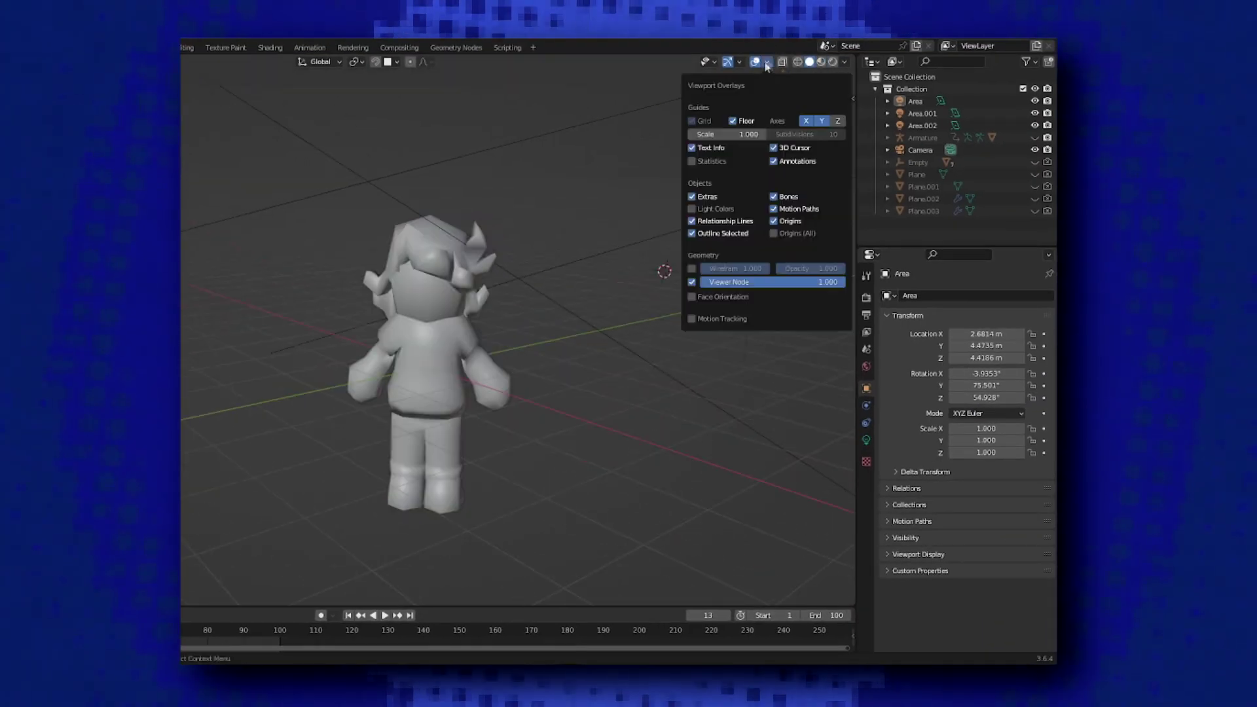
pyautogui.click(692, 297)
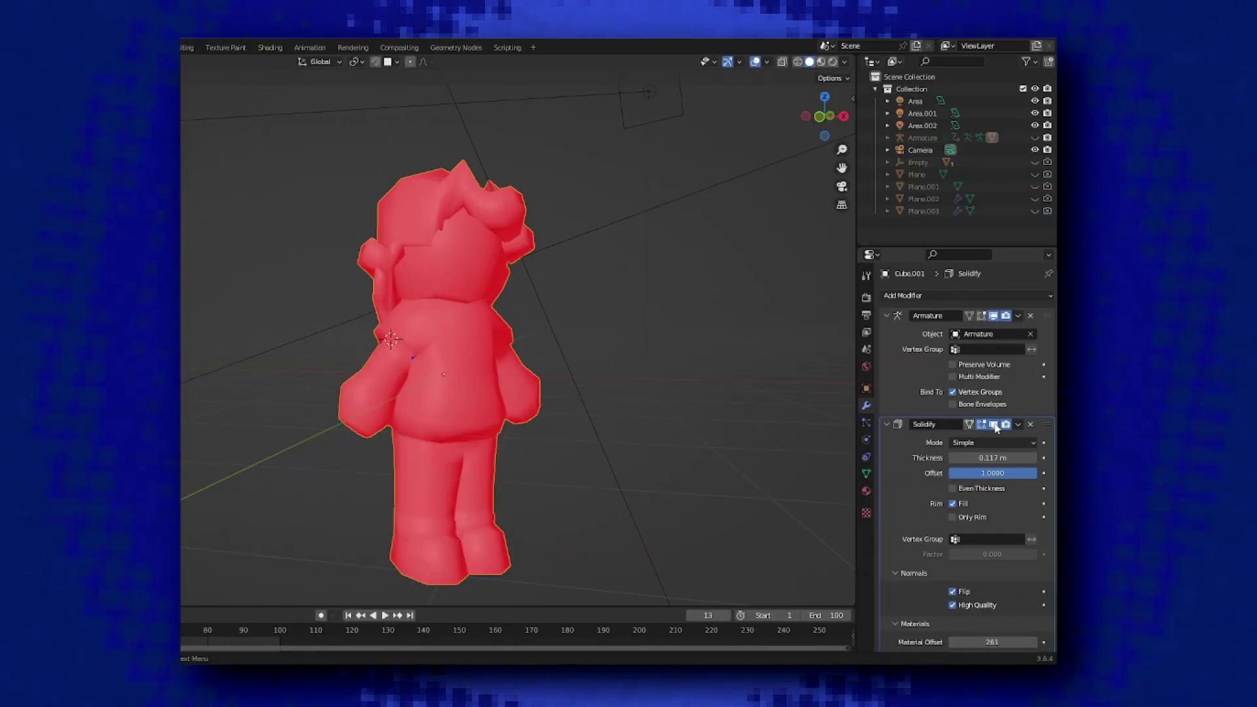
# - Toggle the Solidify modifier's viewport display repeatedly to compare the shell's normals
pyautogui.click(995, 424)
pyautogui.click(995, 425)
pyautogui.click(995, 424)
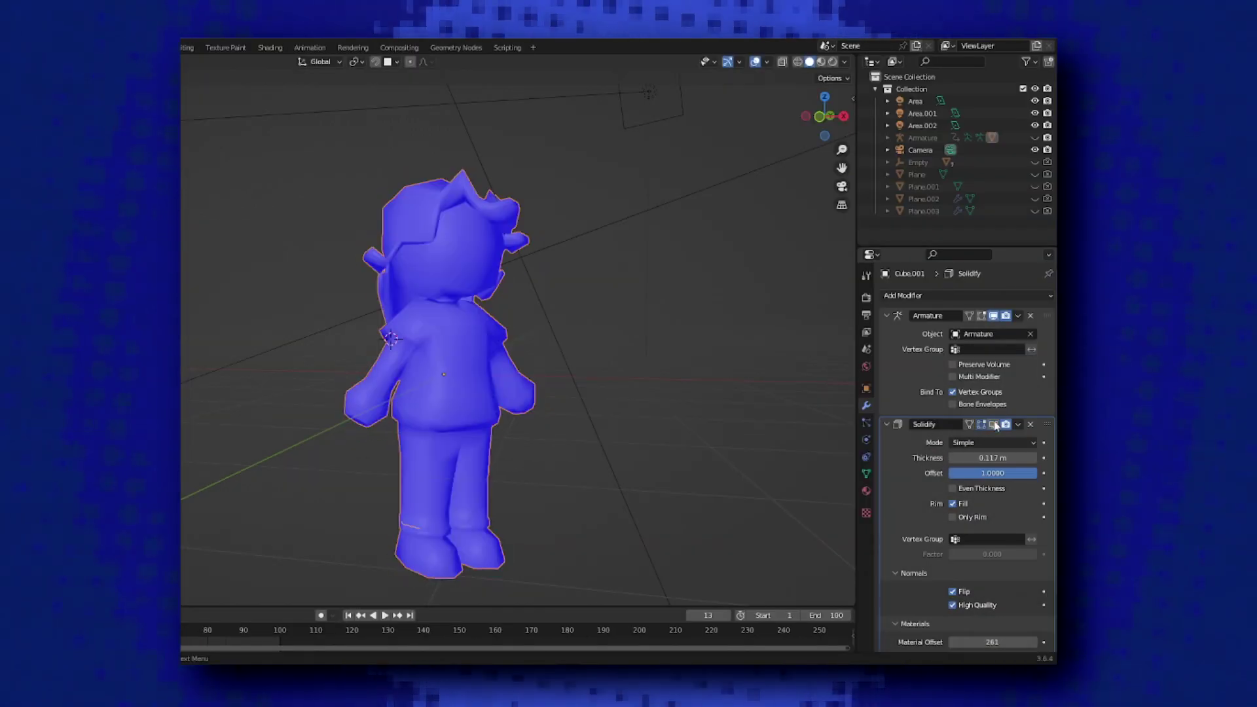
pyautogui.click(995, 425)
pyautogui.click(995, 424)
pyautogui.click(995, 424)
pyautogui.moveTo(536, 297); pyautogui.dragTo(316, 311, button='middle')
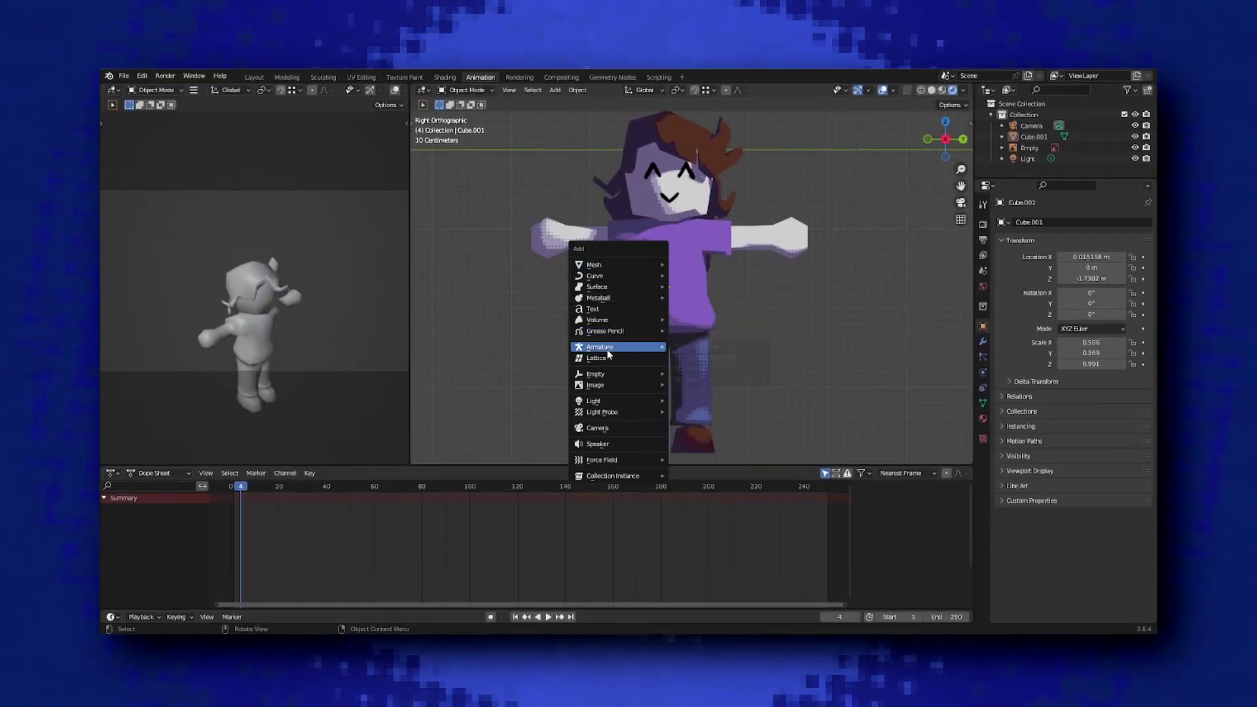
# - Extrude a chain of new bones from the hip down the character's left leg
pyautogui.click(729, 357)
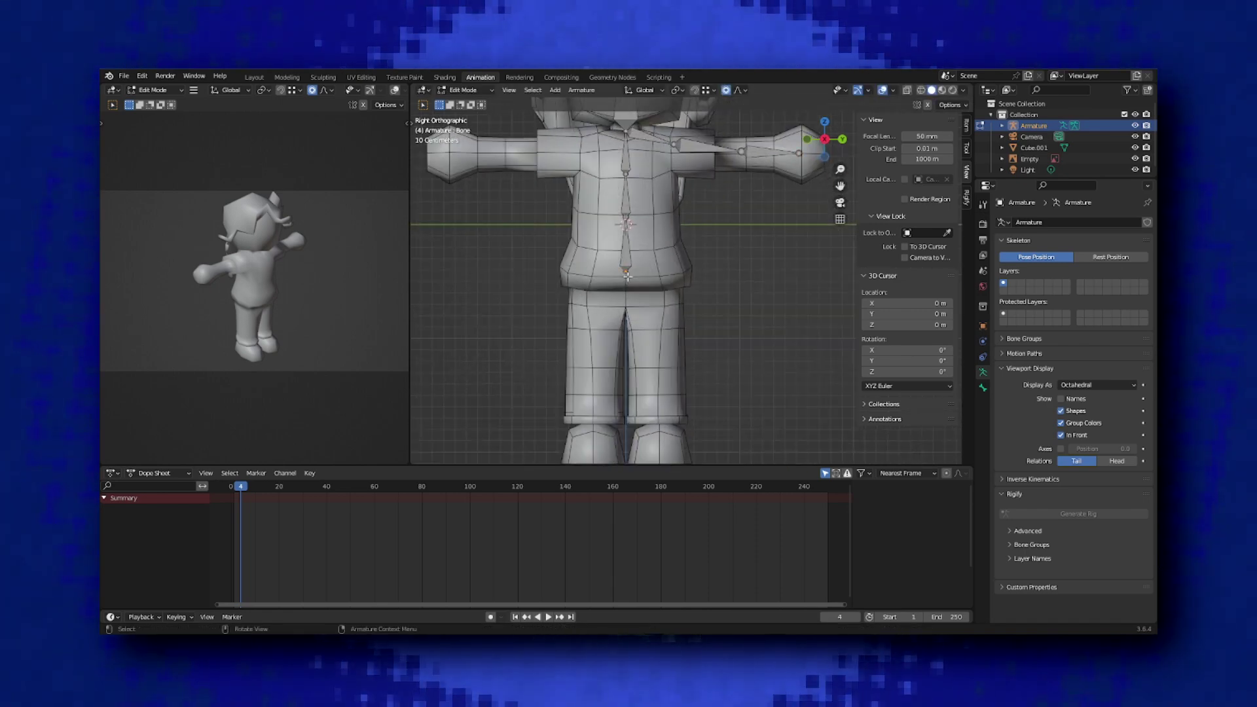
pyautogui.click(645, 290)
pyautogui.keyDown('shift'); pyautogui.scroll(-3, 658, 269); pyautogui.keyUp('shift')
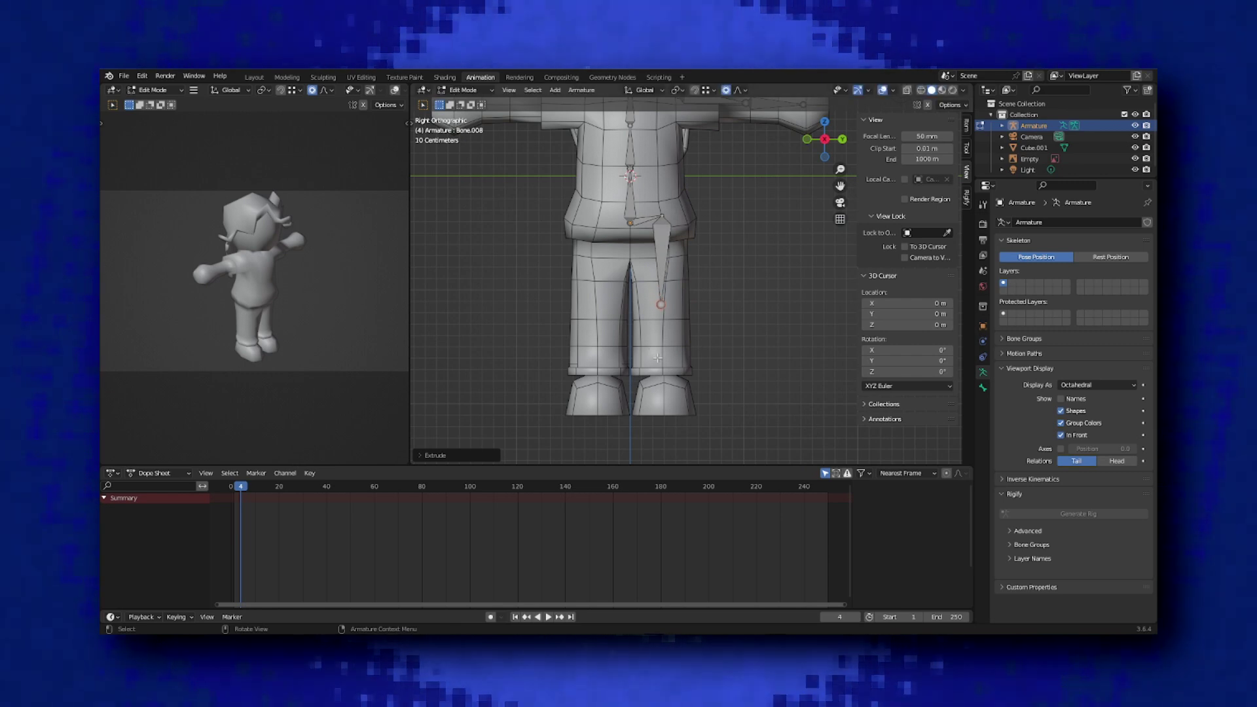
pyautogui.click(659, 448)
pyautogui.press('KP_1')
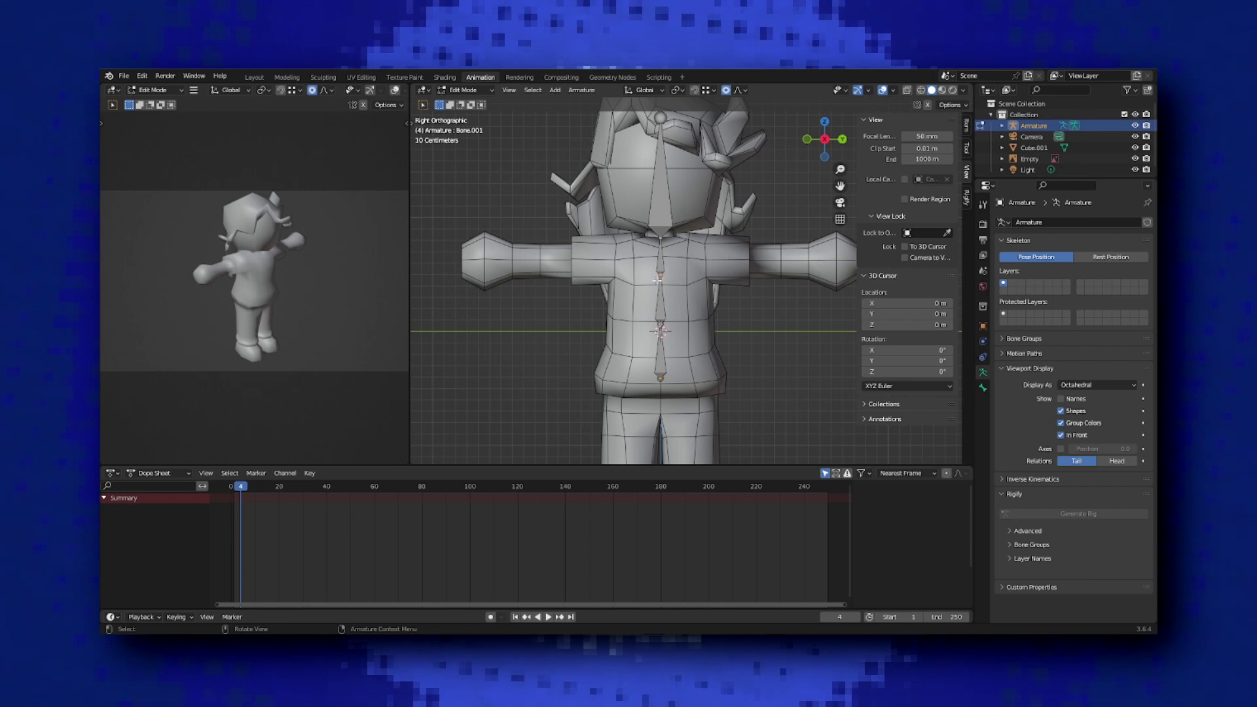
pyautogui.keyDown('shift'); pyautogui.scroll(-2, 672, 340); pyautogui.keyUp('shift')
pyautogui.keyDown('shift'); pyautogui.scroll(2, 653, 326); pyautogui.keyUp('shift')
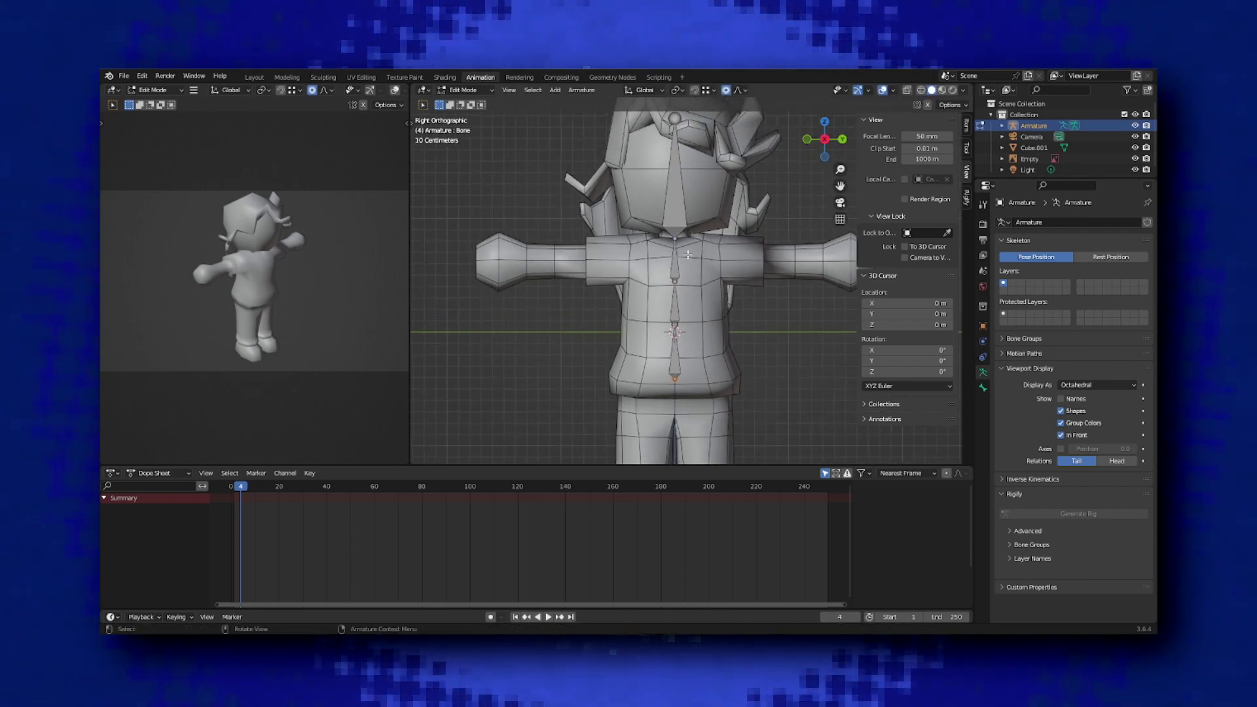
pyautogui.keyDown('shift'); pyautogui.moveTo(679, 242); pyautogui.dragTo(587, 254, button='middle'); pyautogui.keyUp('shift')
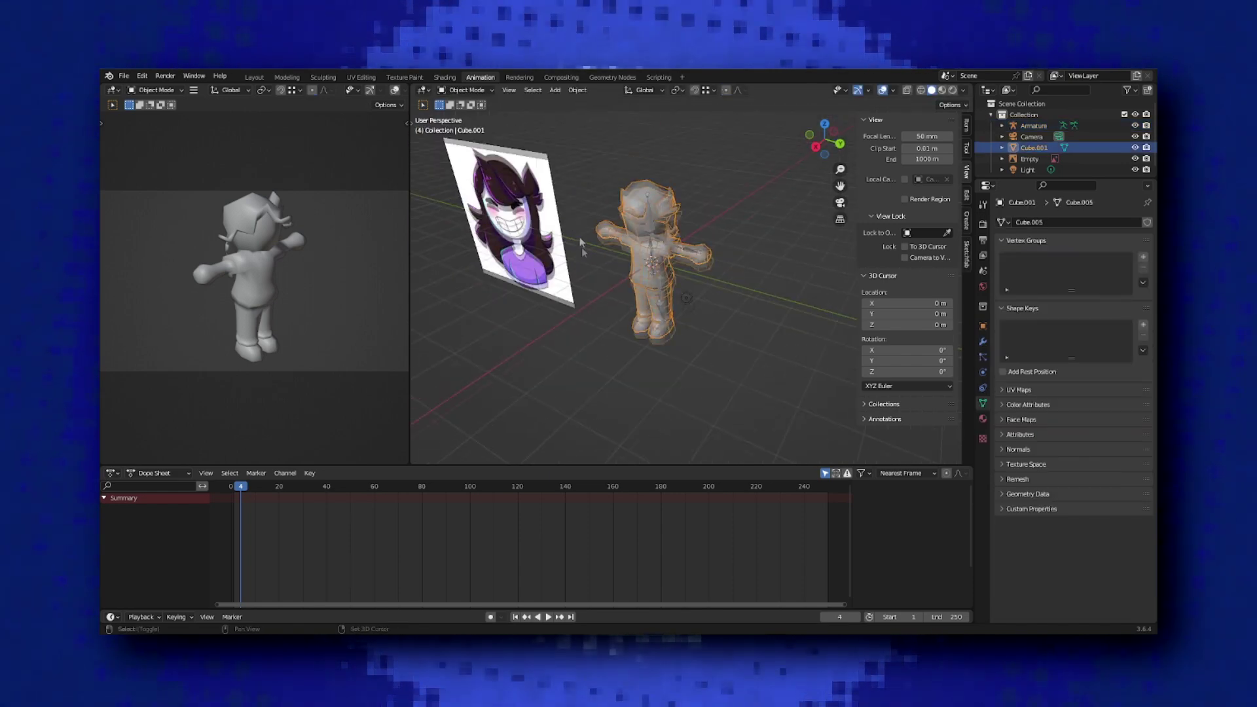
# - Rotate the armature 90° with r90
pyautogui.write('r90')
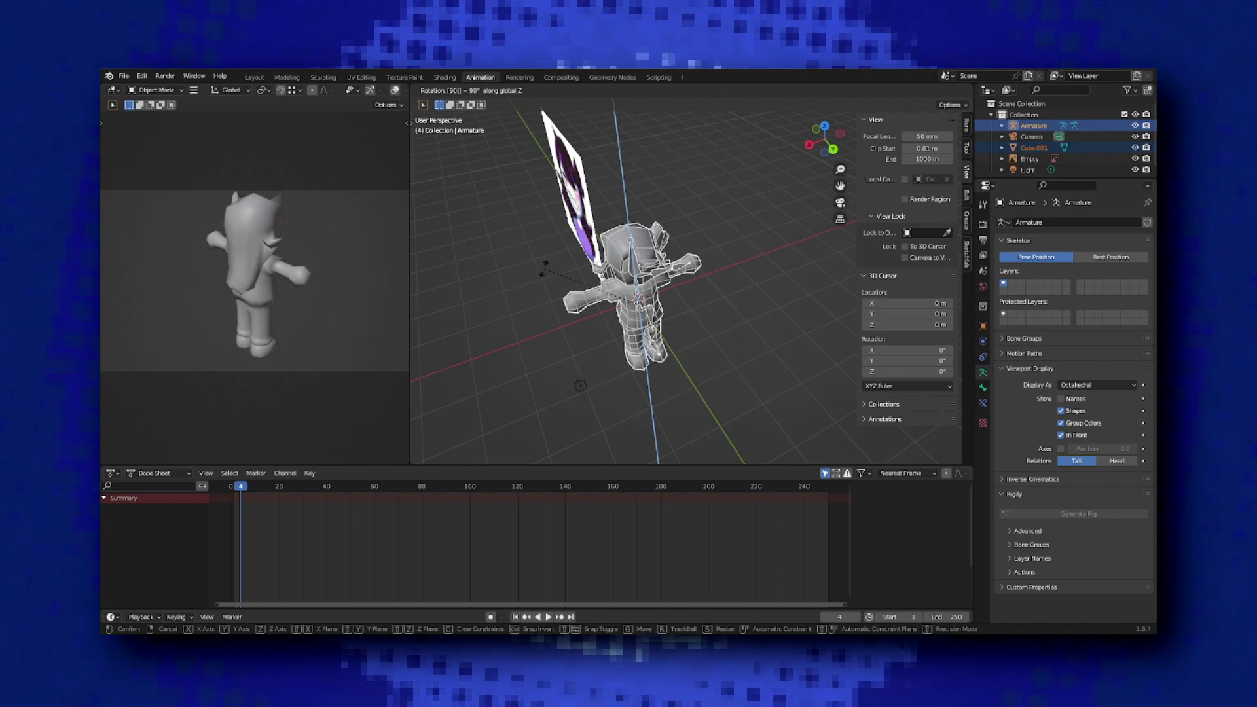
pyautogui.press('Return')
pyautogui.press('KP_1')
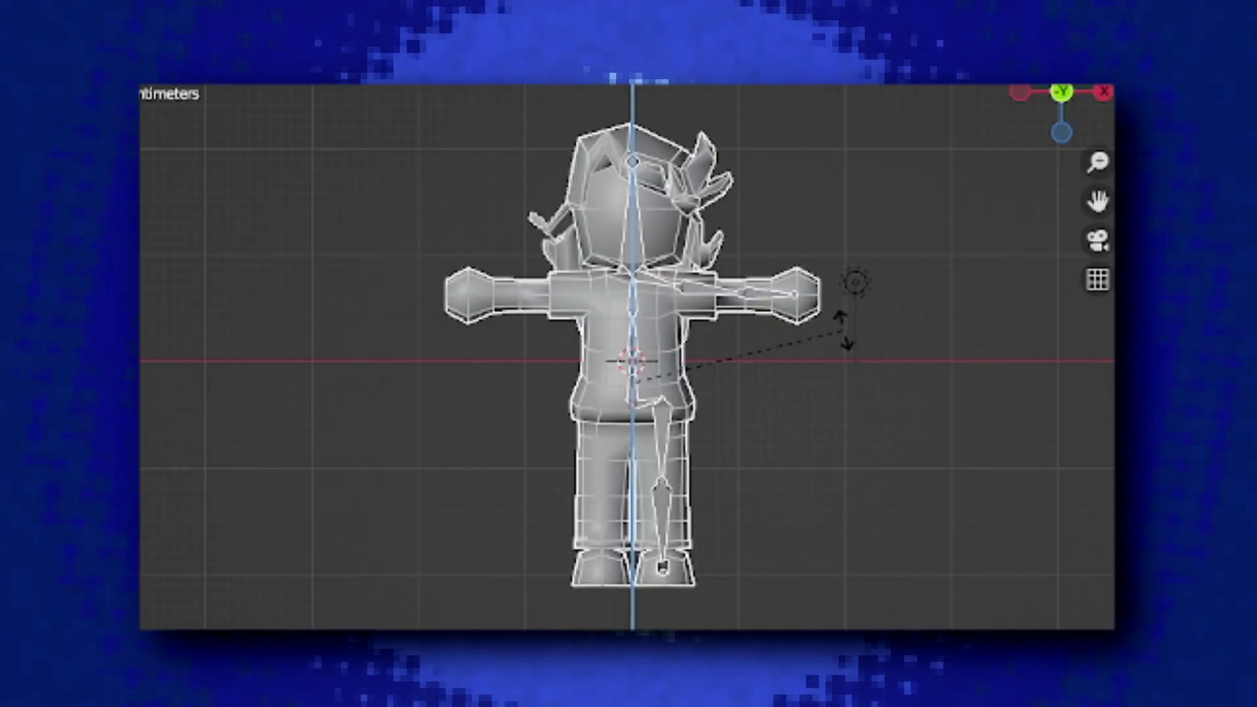
# - Apply All Transforms to the armature and enter Edit Mode in front view
pyautogui.click(428, 28)
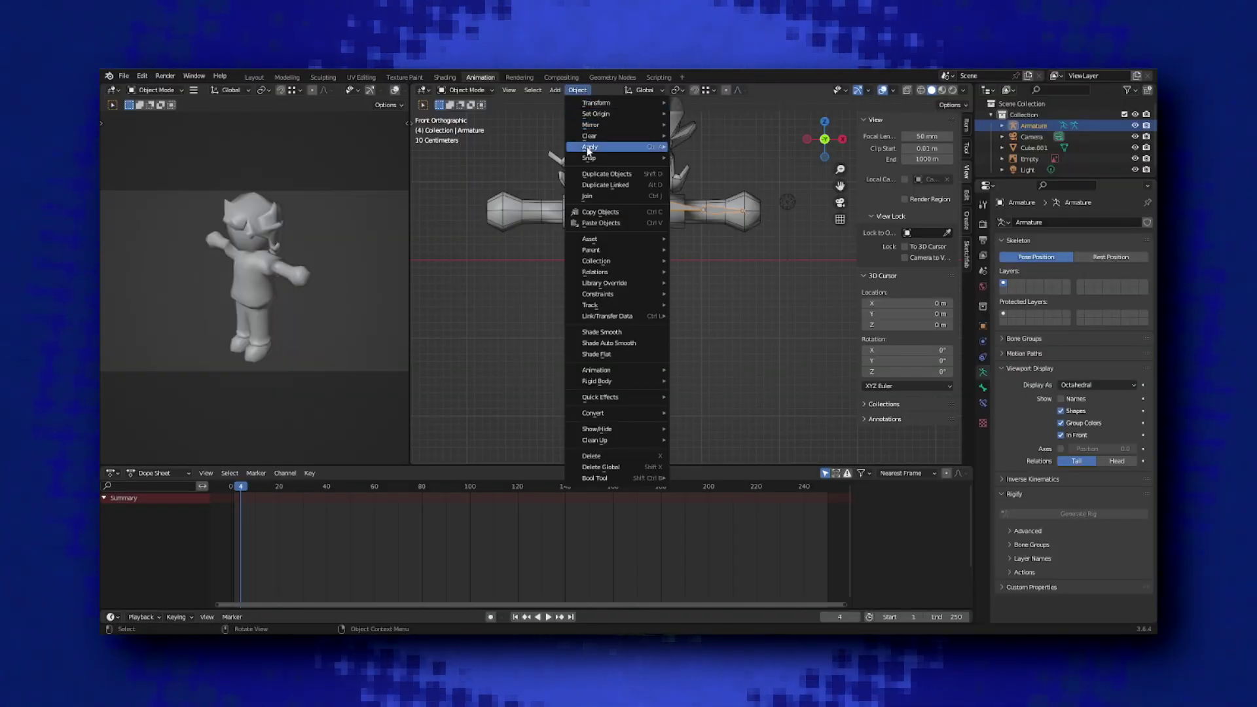
pyautogui.moveTo(588, 149)
pyautogui.click(699, 179)
pyautogui.press('KP_3')
pyautogui.press('Tab')
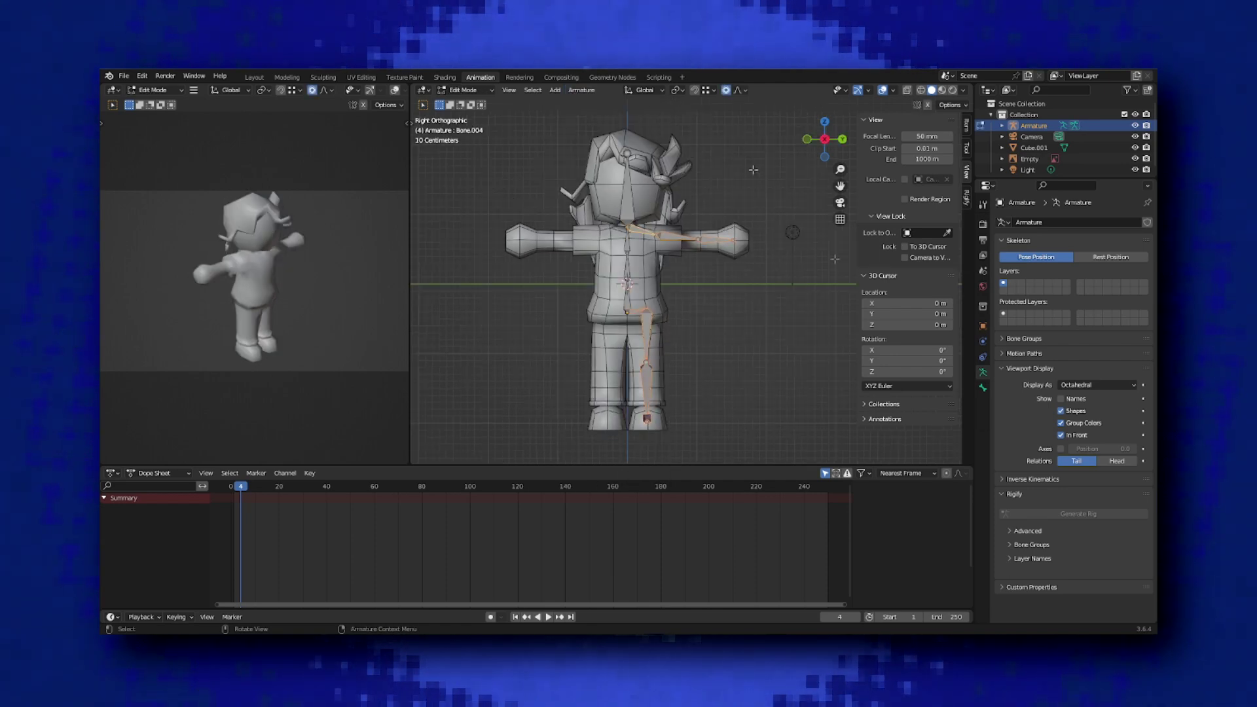
pyautogui.press('KP_1')
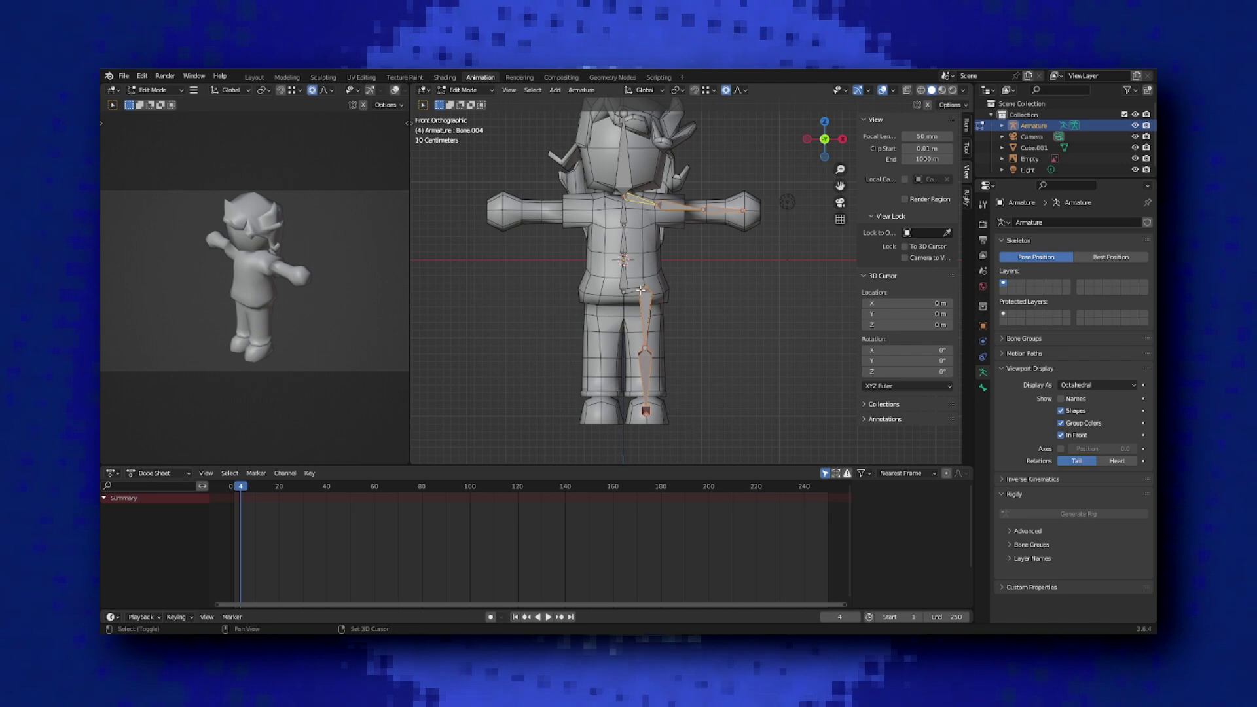
pyautogui.rightClick(673, 261)
# - Batch rename the seven selected bones with a .L suffix
pyautogui.click(651, 271)
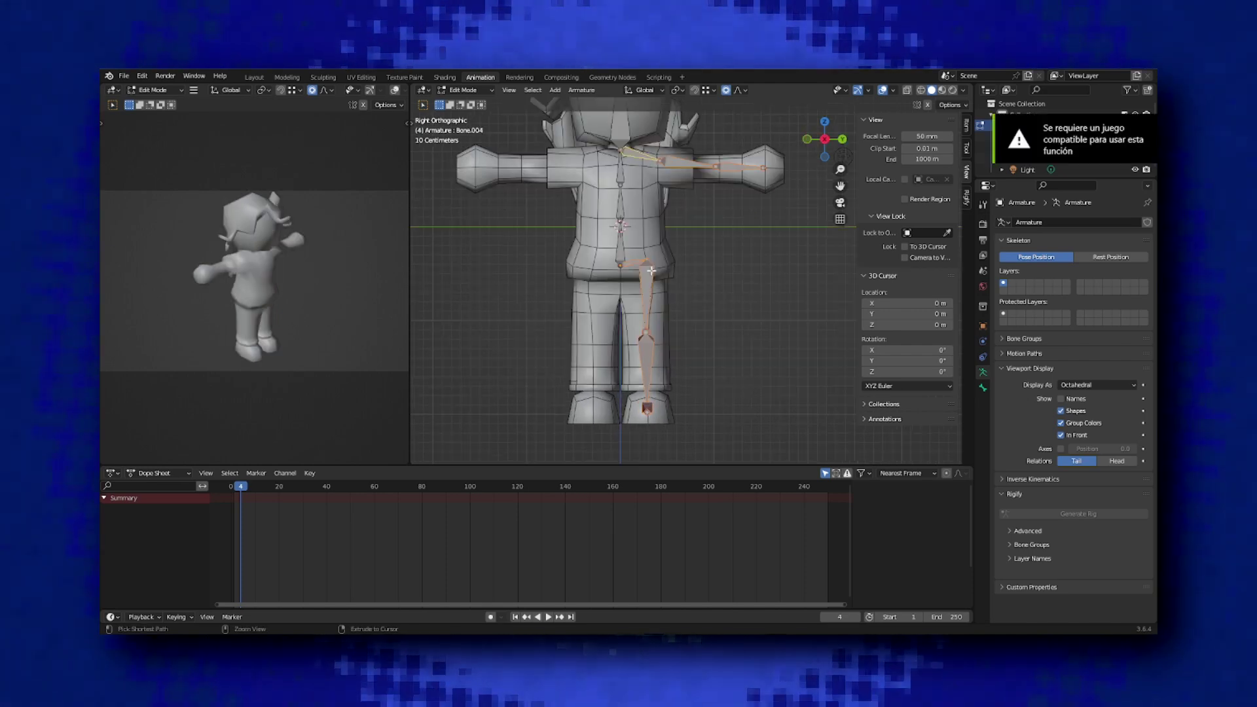
pyautogui.hotkey('ctrl', 'F2')
pyautogui.click(710, 280)
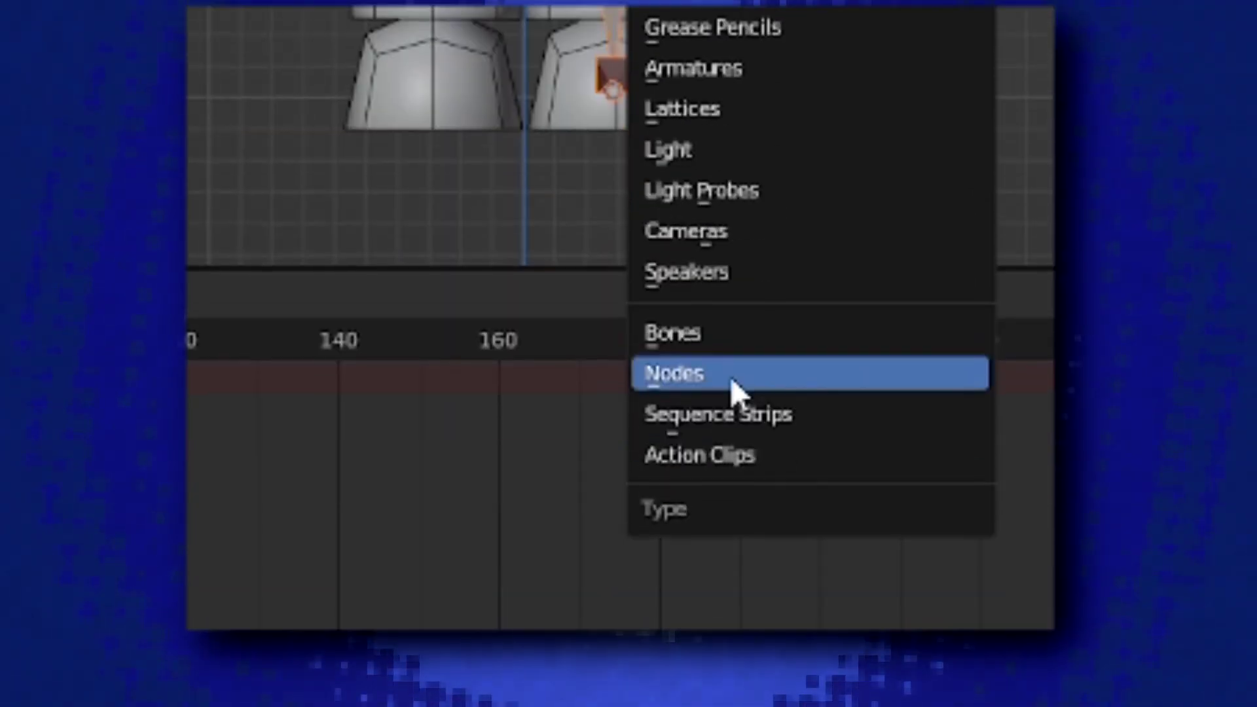
pyautogui.click(665, 482)
pyautogui.click(465, 223)
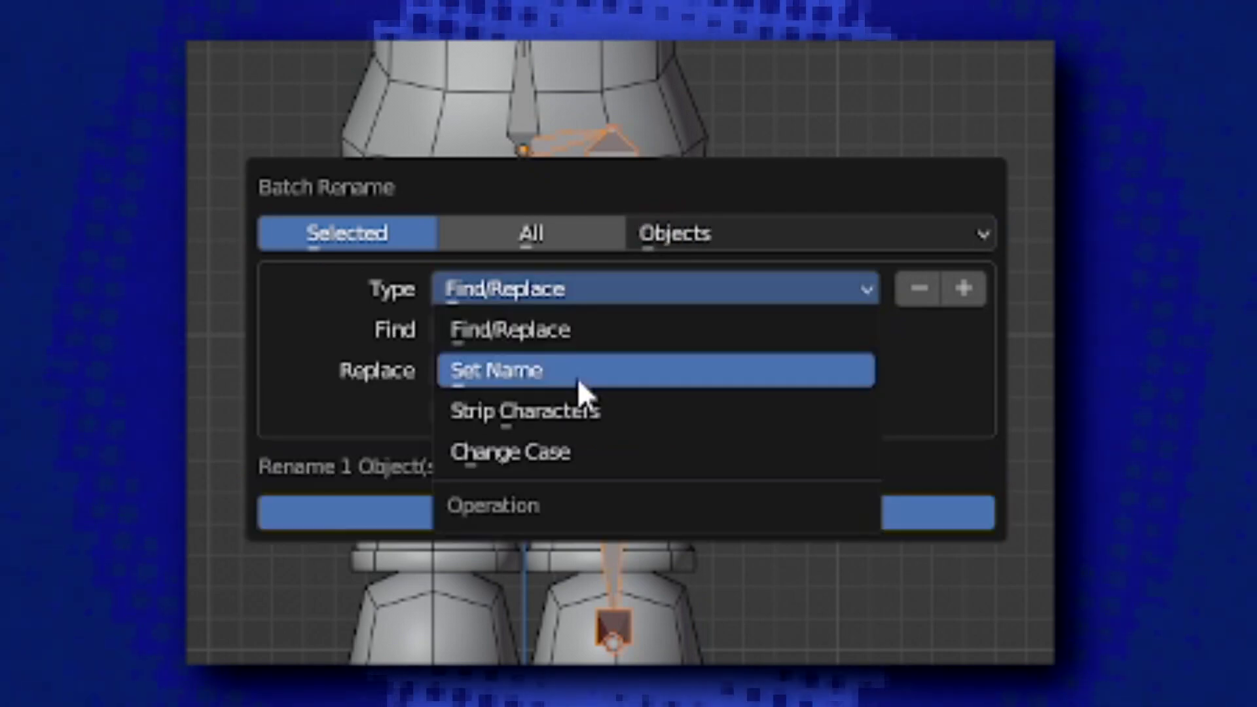
pyautogui.click(578, 378)
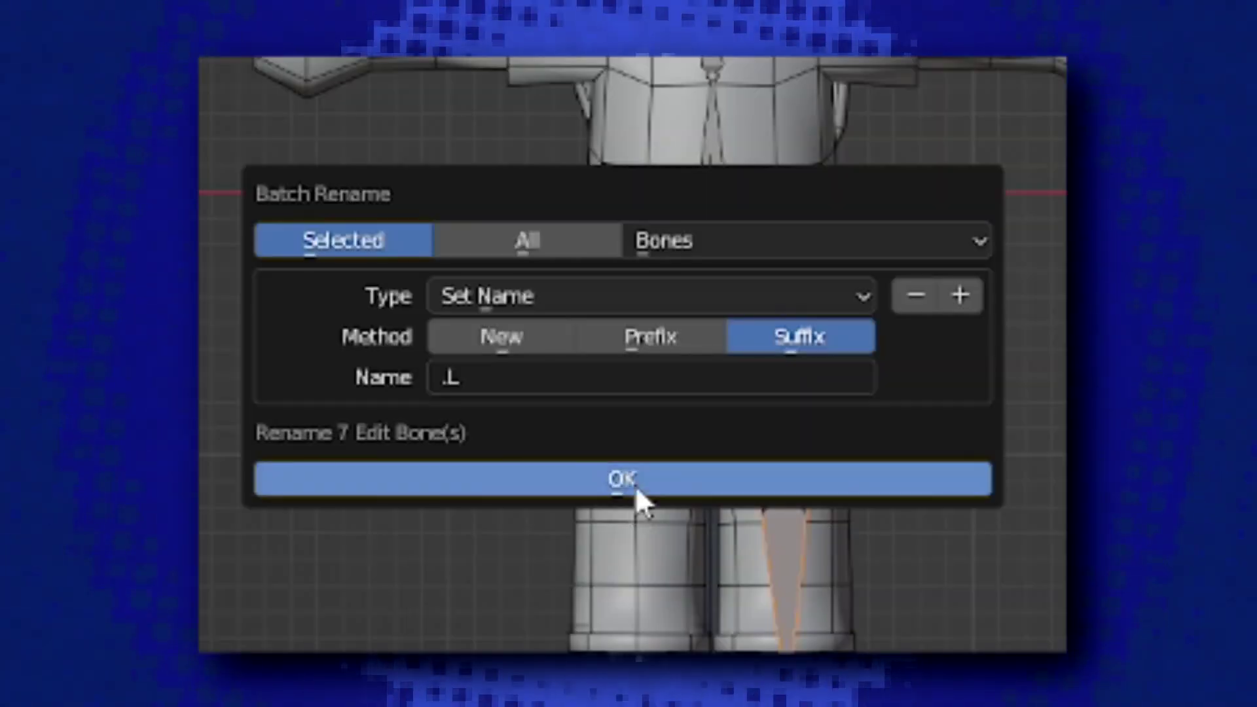
pyautogui.click(634, 489)
# - Symmetrize the armature to create matching right-side bones
pyautogui.rightClick(611, 294)
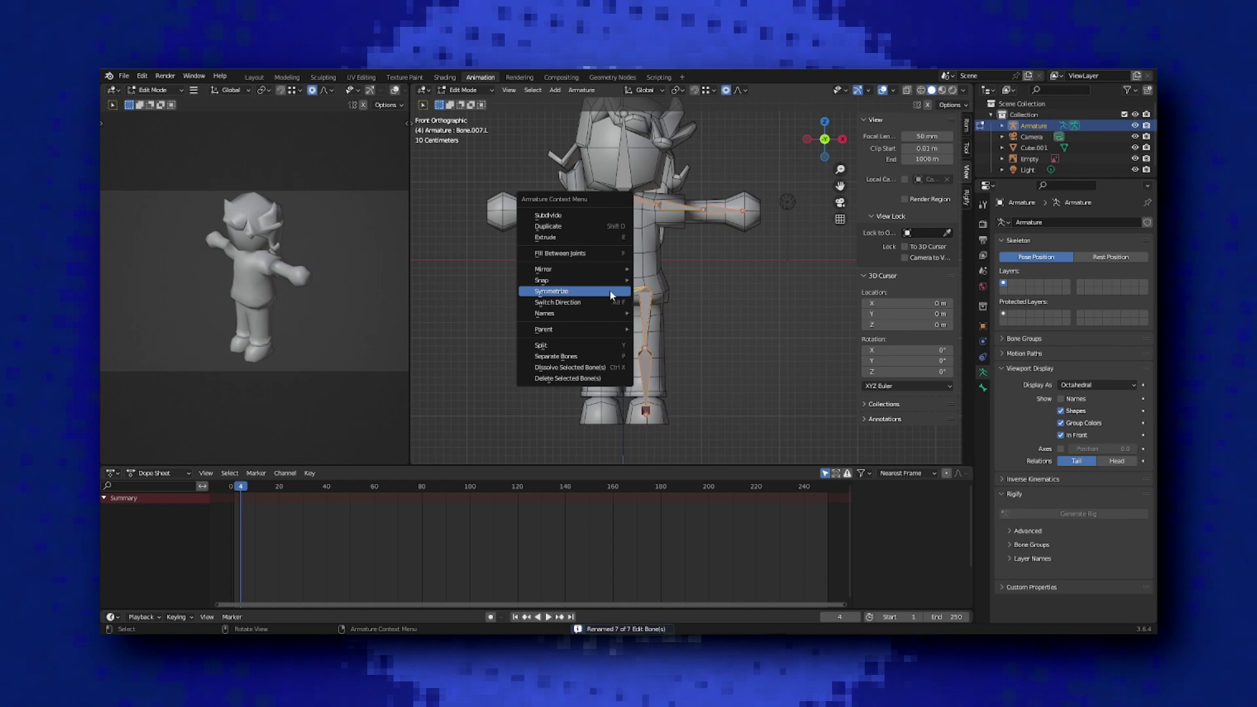
pyautogui.click(611, 294)
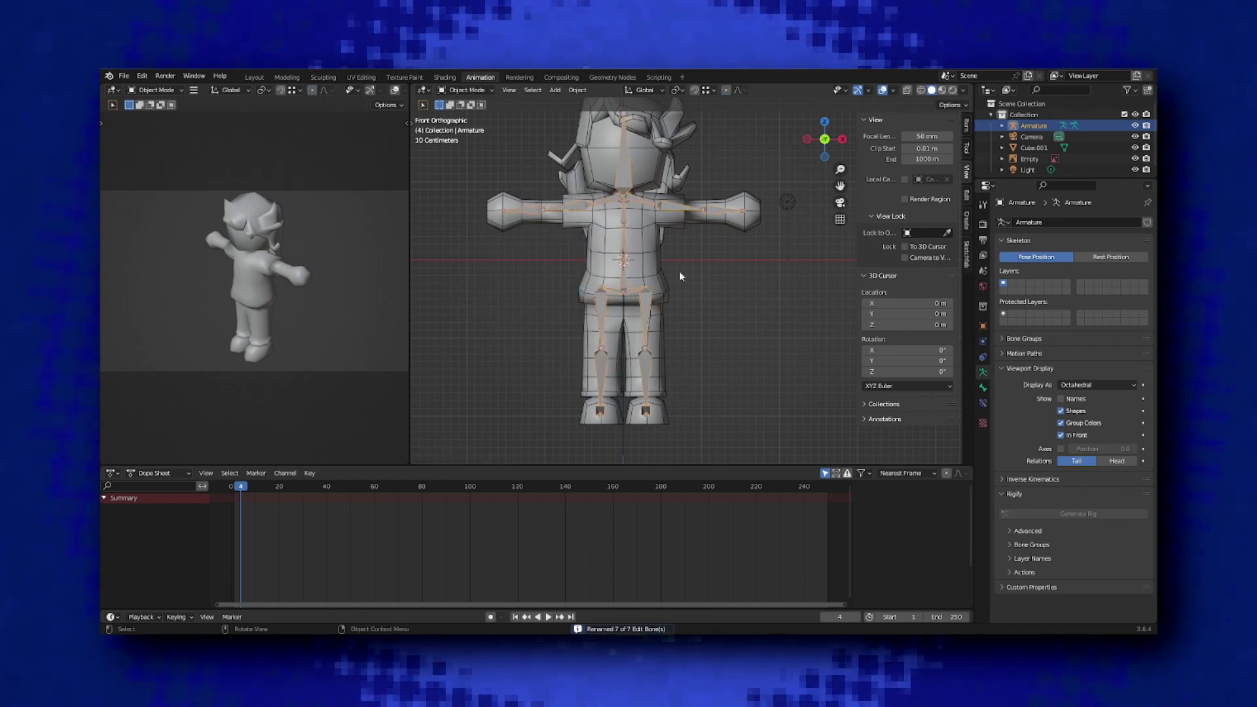
pyautogui.moveTo(678, 271); pyautogui.dragTo(631, 187, button='middle')
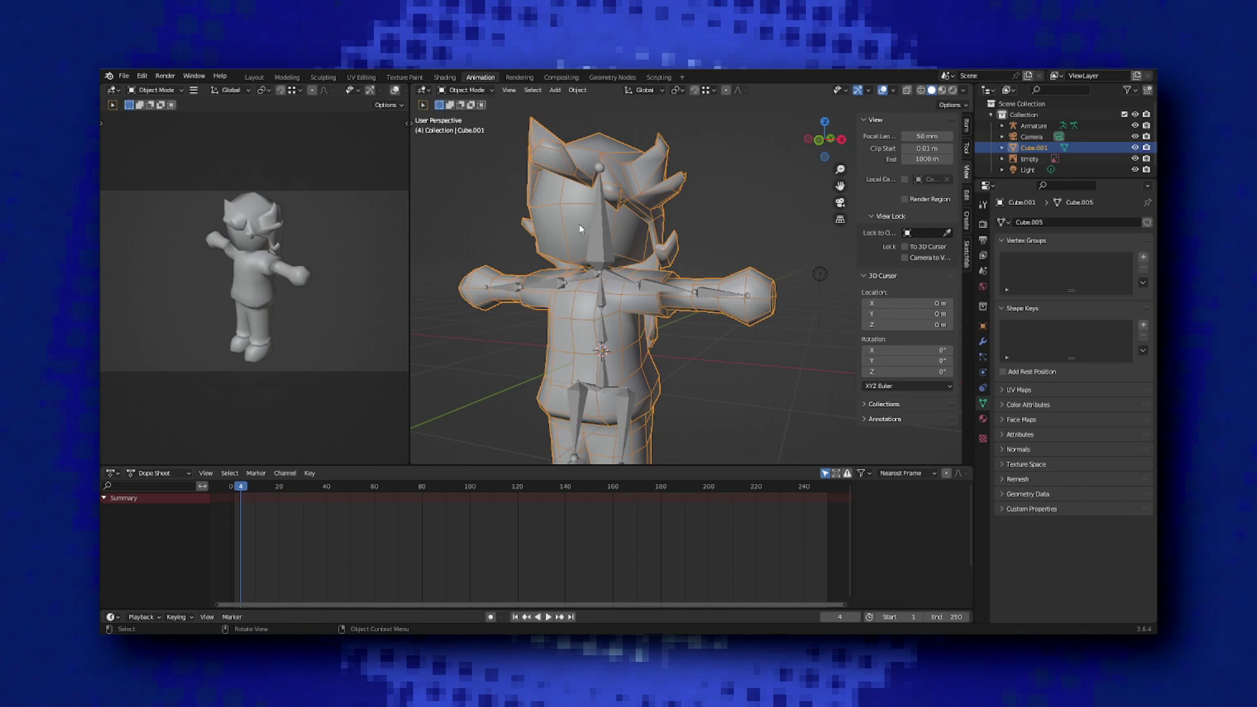
# - Parent the character mesh to the armature With Automatic Weights
pyautogui.keyDown('shift'); pyautogui.click(602, 232); pyautogui.keyUp('shift')
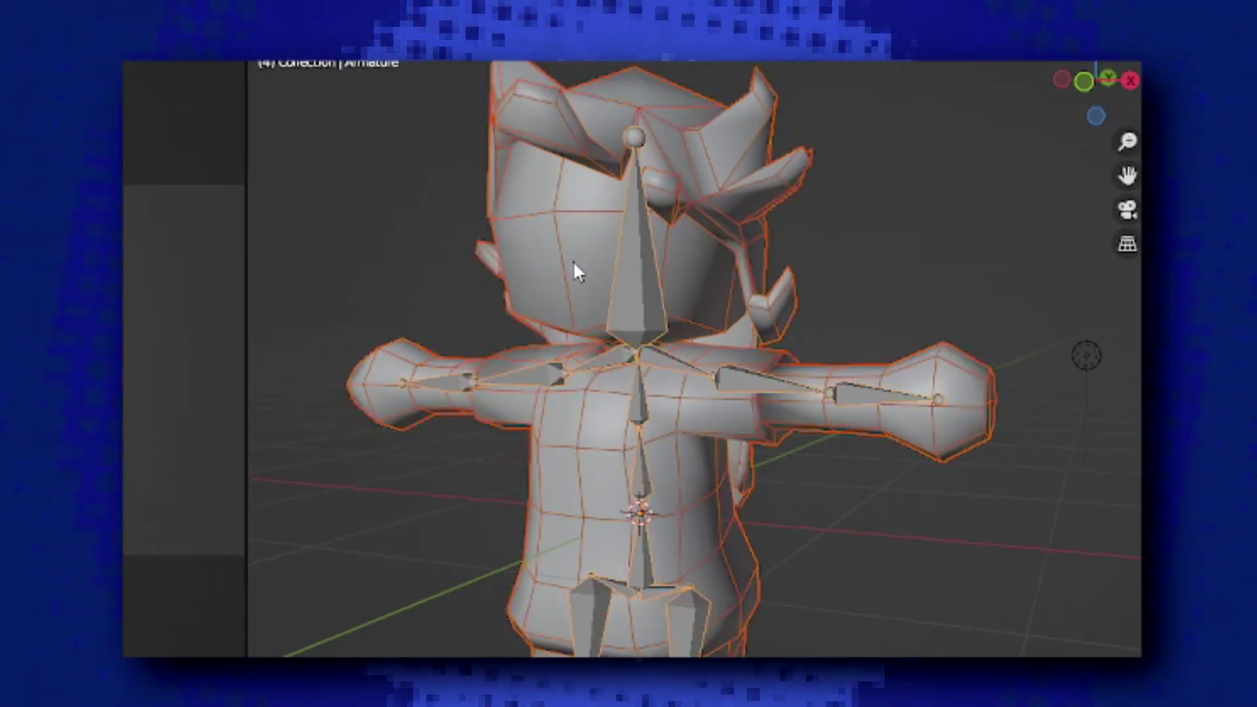
pyautogui.hotkey('ctrl', 'p')
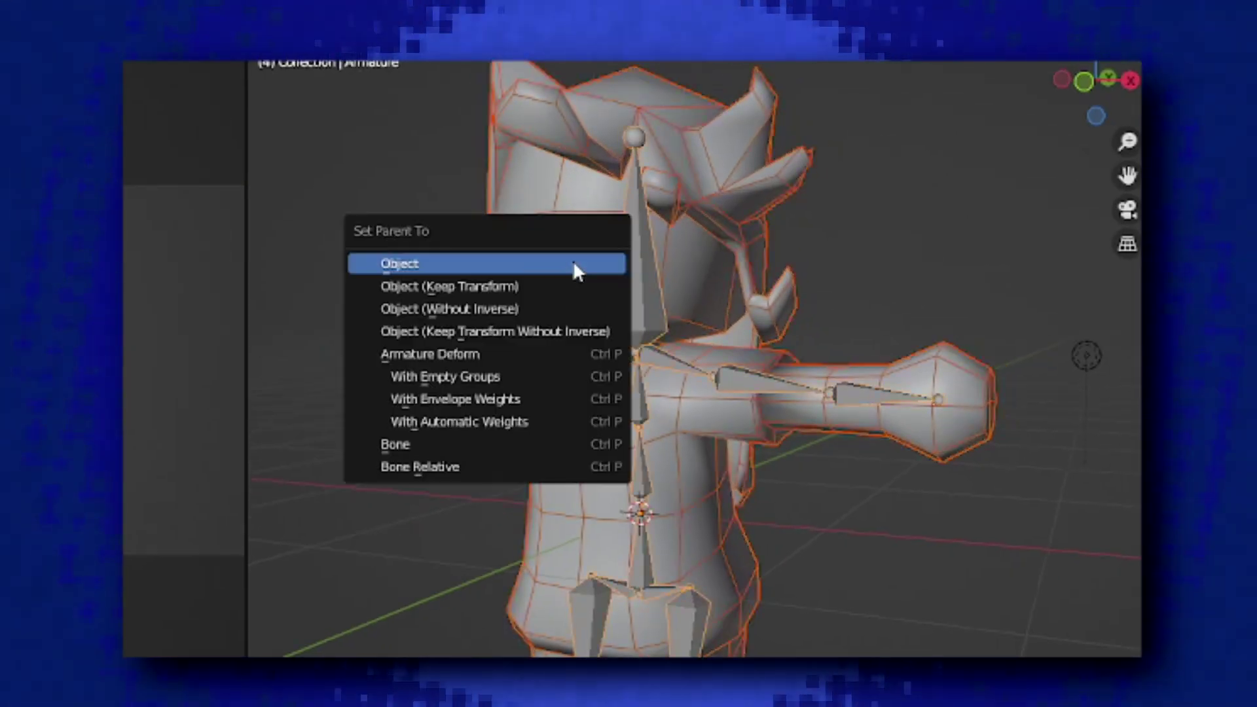
pyautogui.click(519, 421)
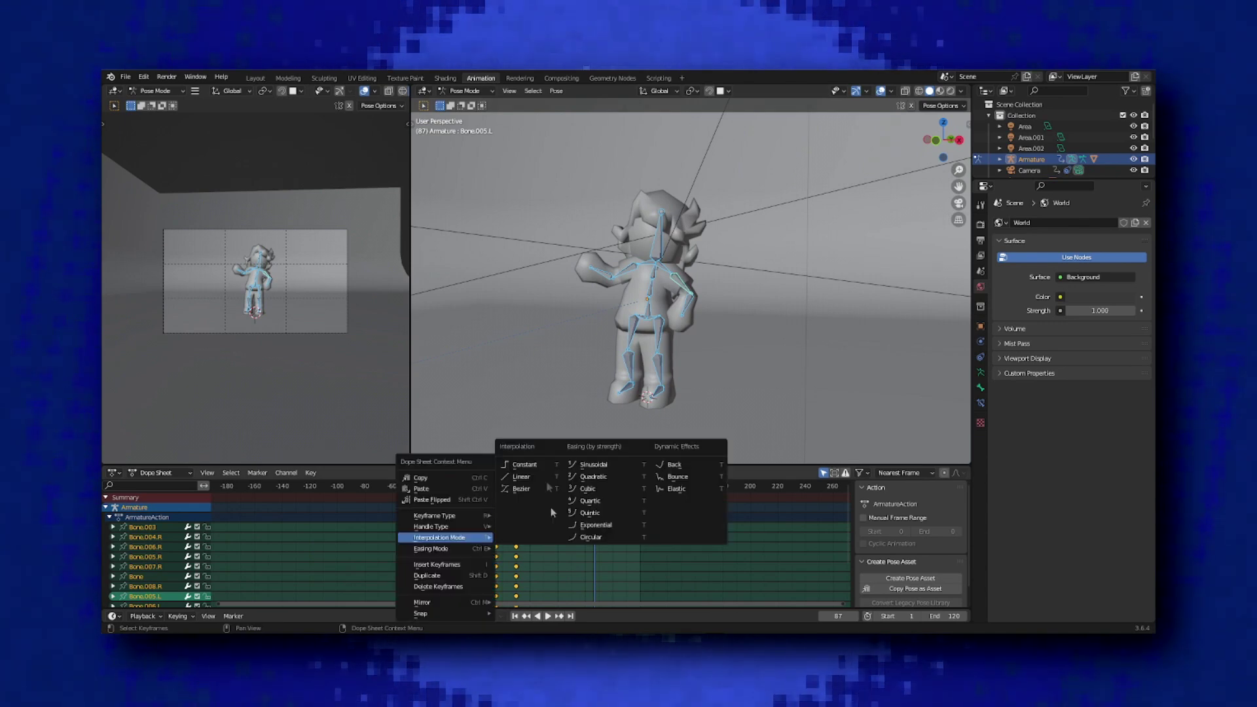
# - Set the keyframes to Constant interpolation, play the animation, and unhide Plane.003
pyautogui.click(539, 465)
pyautogui.press('space')
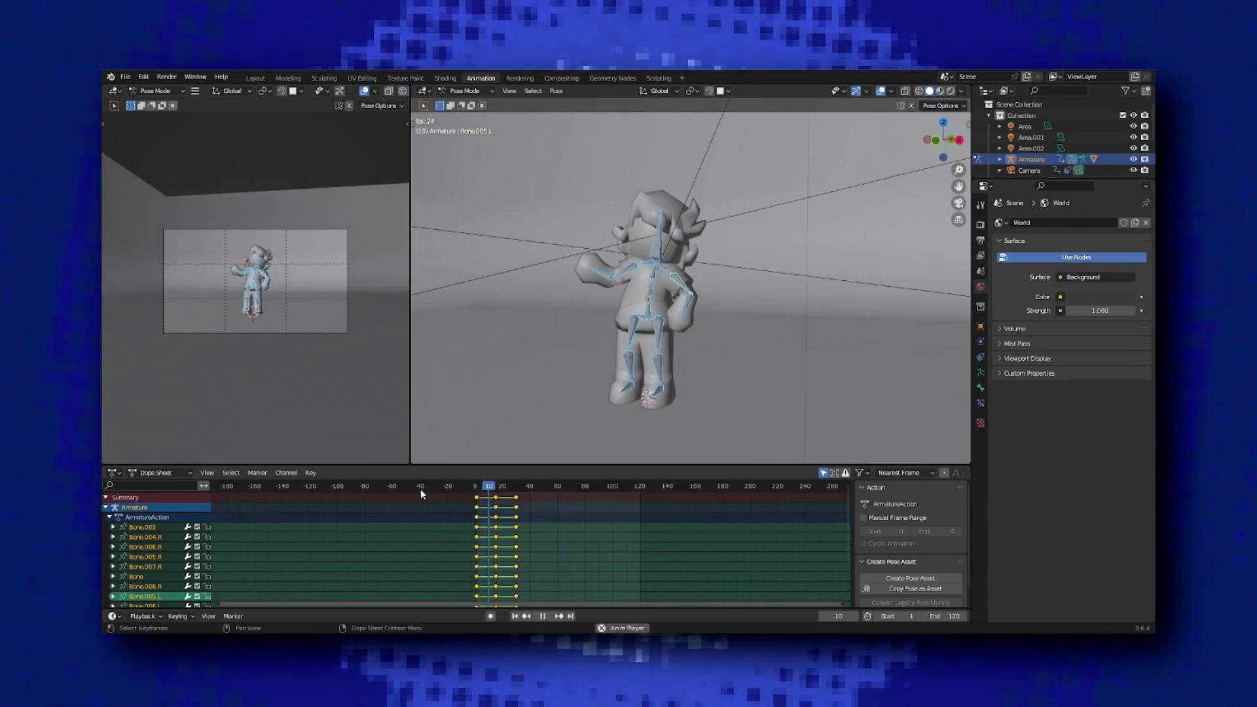
pyautogui.moveTo(652, 336); pyautogui.dragTo(663, 347, button='middle')
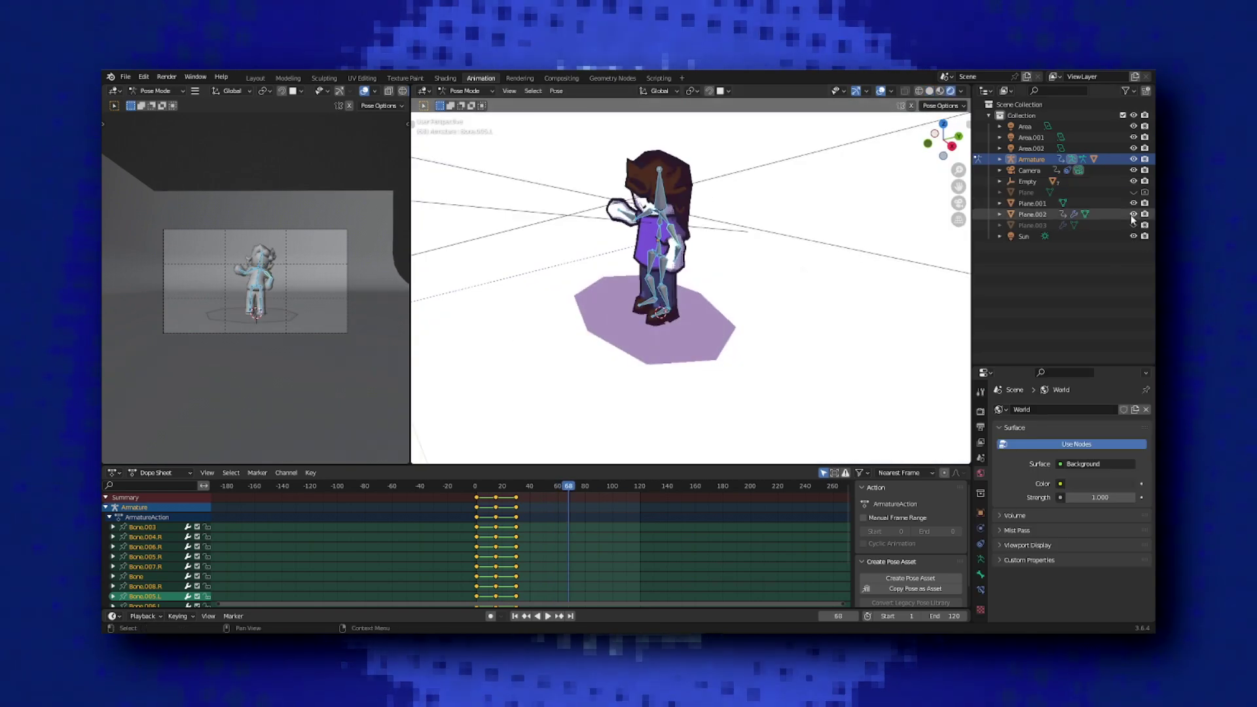
pyautogui.click(1133, 223)
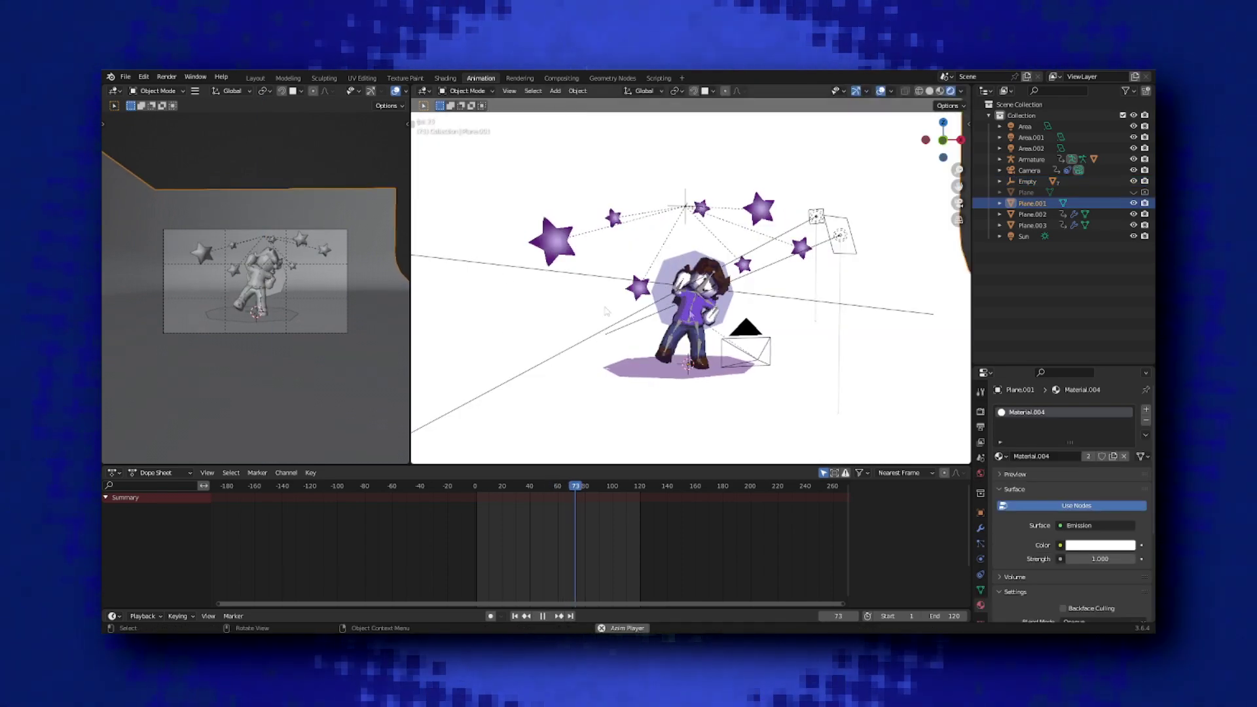
pyautogui.moveTo(607, 310); pyautogui.dragTo(654, 311, button='middle')
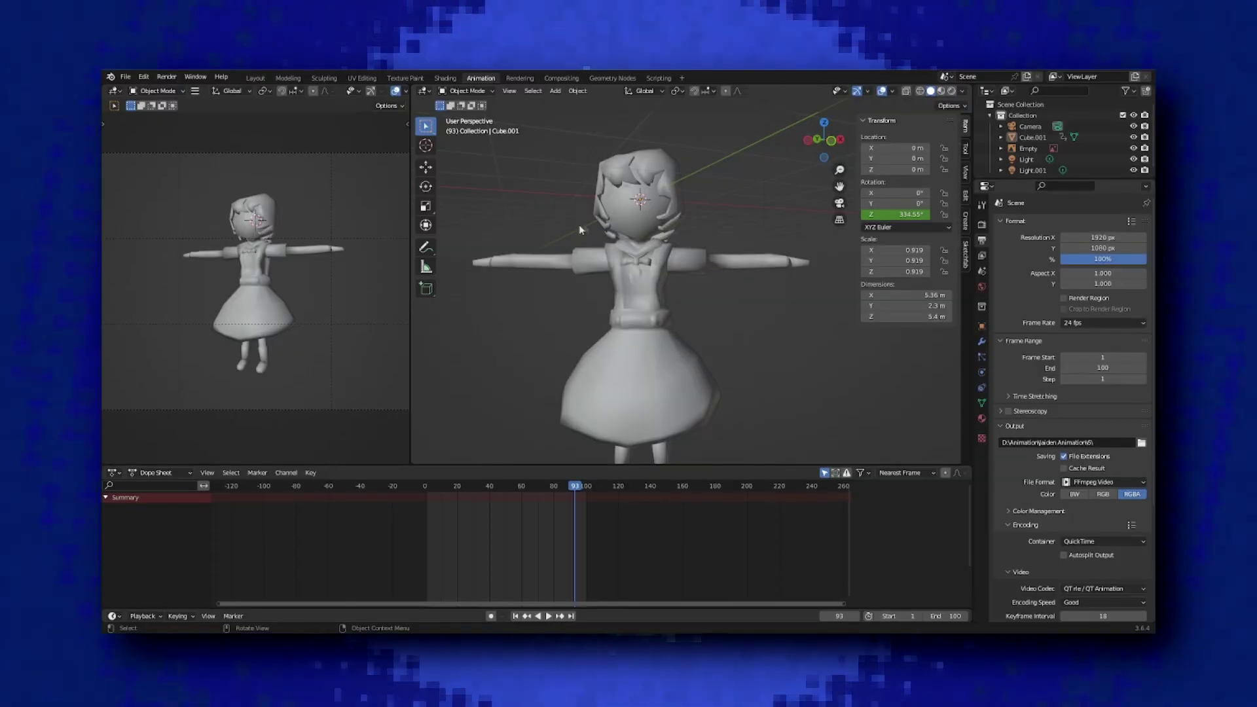
# - Move the head's ear-tip vertex along the X axis
pyautogui.moveTo(736, 255); pyautogui.dragTo(665, 237, button='middle')
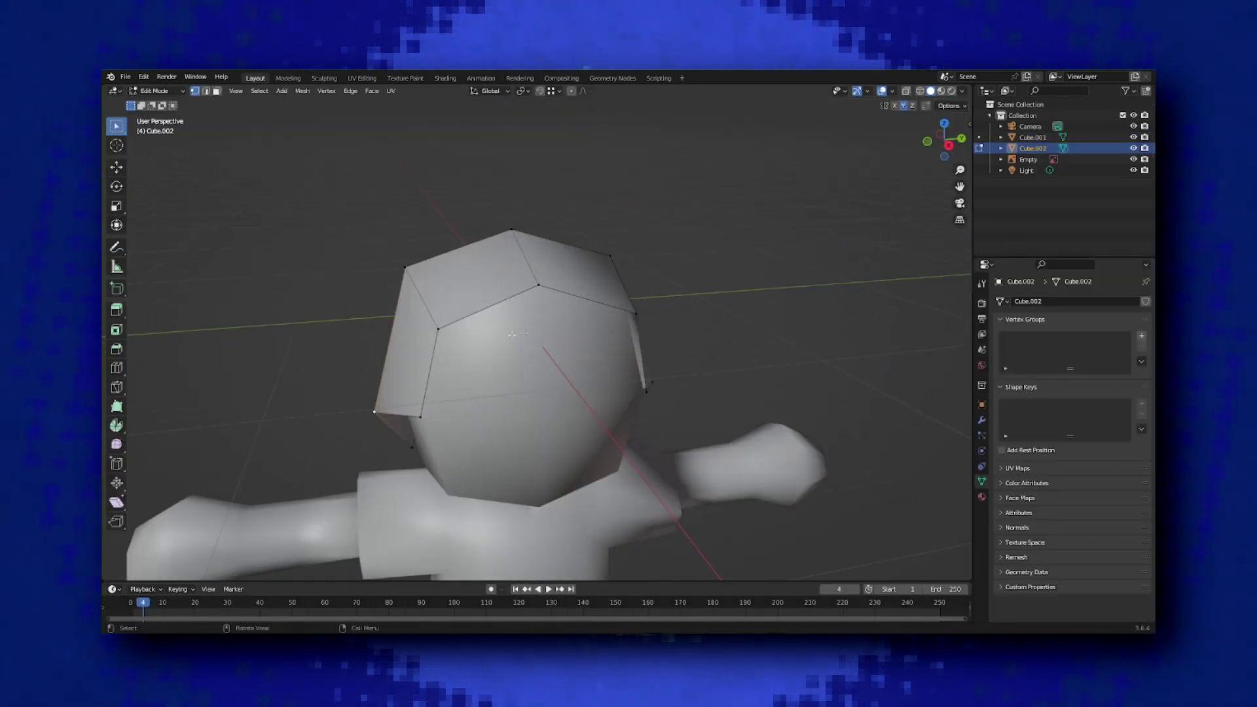
pyautogui.moveTo(512, 334); pyautogui.dragTo(707, 340, button='middle')
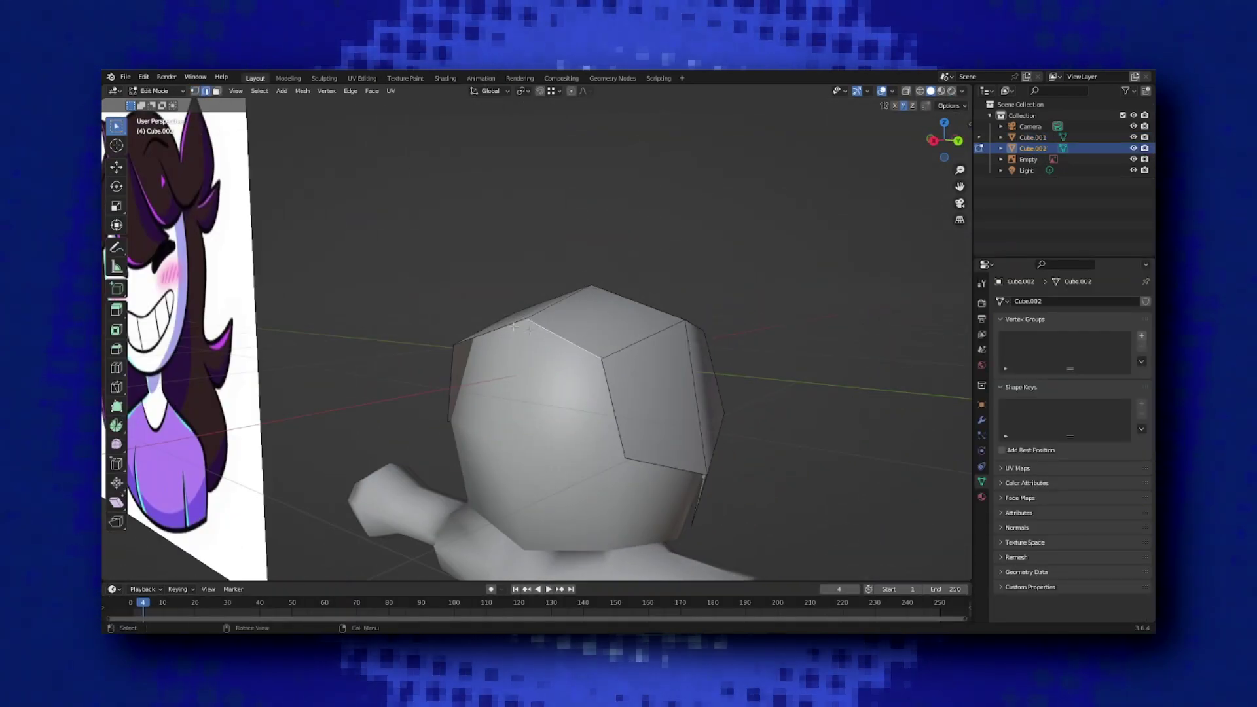
pyautogui.keyDown('shift'); pyautogui.moveTo(488, 330); pyautogui.dragTo(697, 333, button='middle'); pyautogui.keyUp('shift')
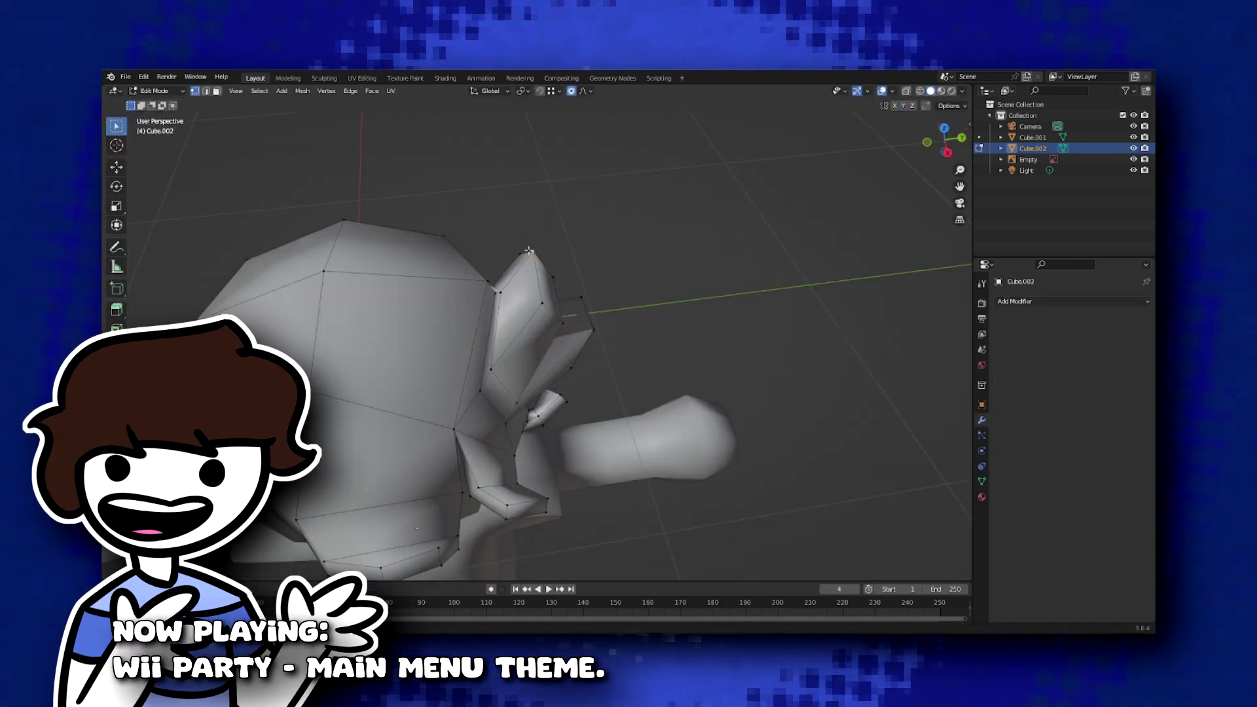
pyautogui.press('g')
pyautogui.press('x')
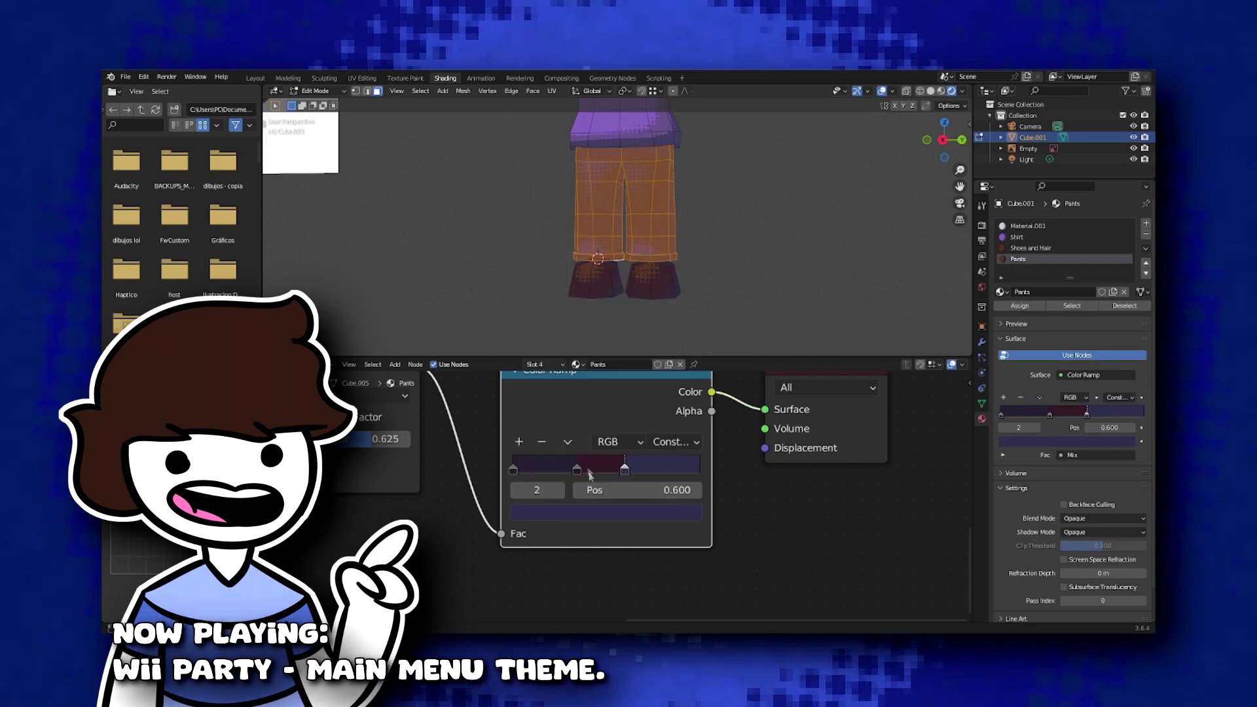
# - Brighten the dark red stop in the pants material's toon ColorRamp
pyautogui.click(579, 466)
pyautogui.click(581, 511)
pyautogui.moveTo(655, 366); pyautogui.dragTo(661, 339)
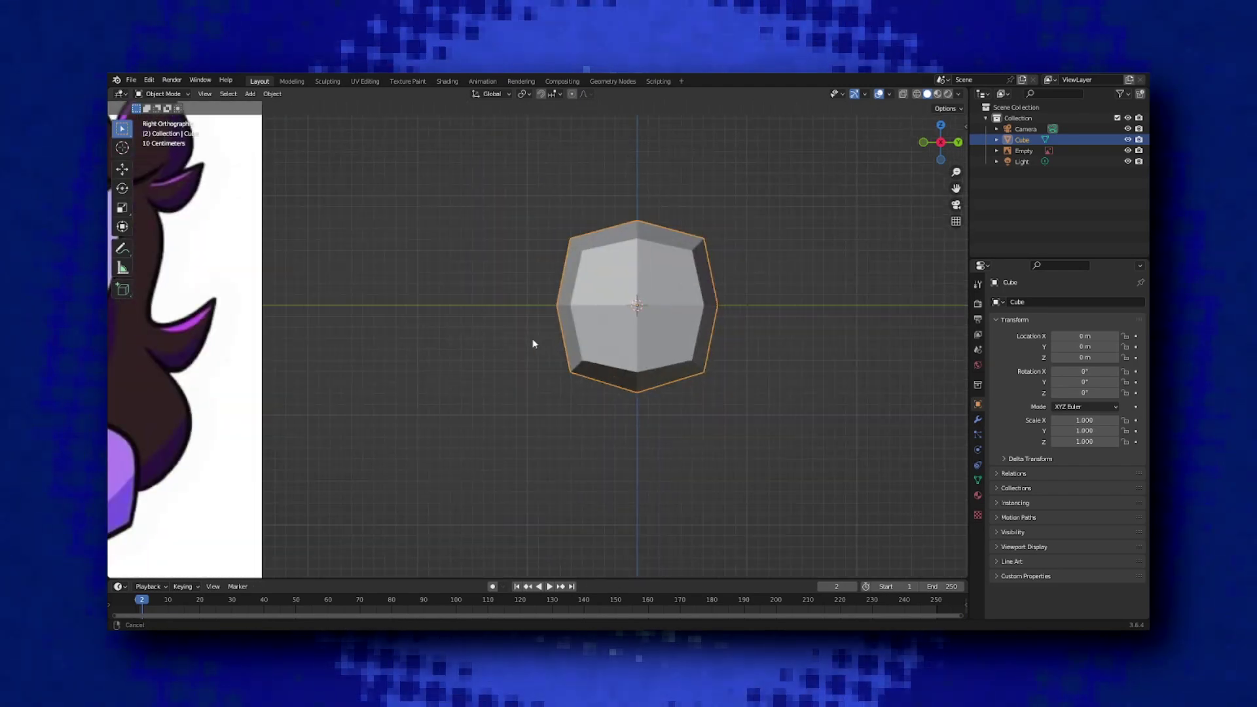
pyautogui.keyDown('shift'); pyautogui.moveTo(646, 365); pyautogui.dragTo(602, 376, button='middle'); pyautogui.keyUp('shift')
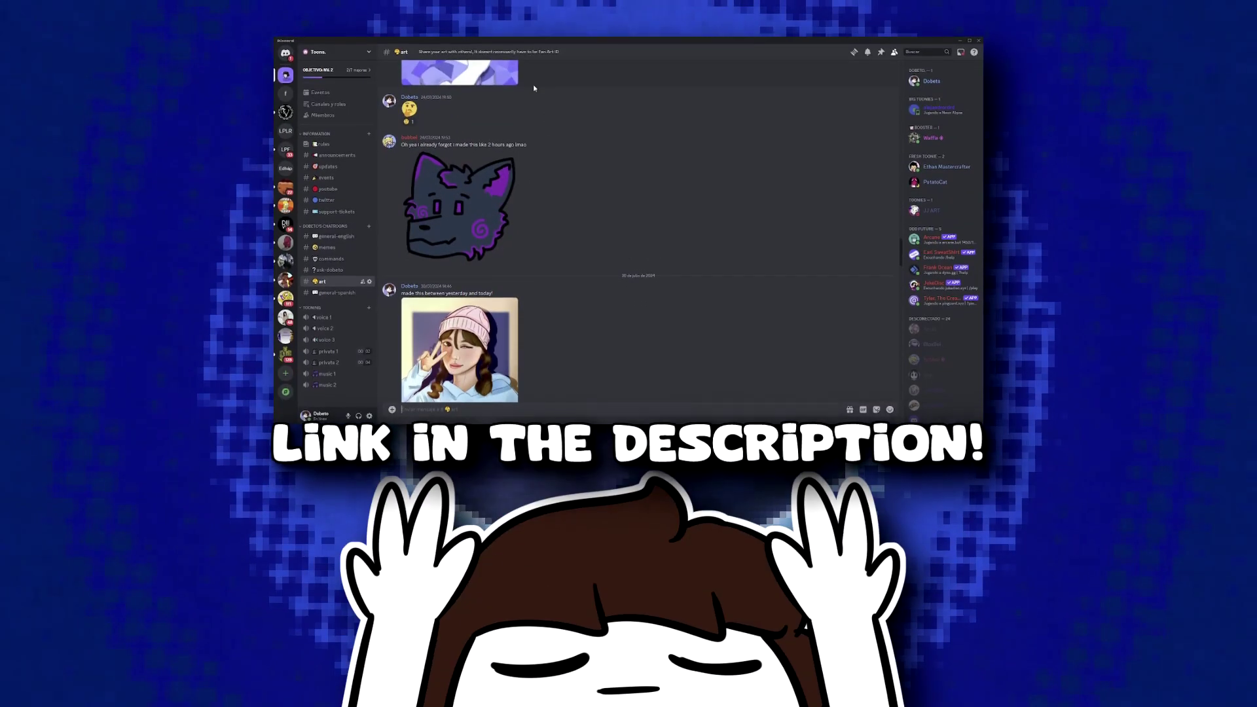
# - Scroll the #art channel and open the More (…) menu on the portrait message
pyautogui.scroll(2, 542, 88)
pyautogui.scroll(-2, 546, 160)
pyautogui.scroll(-3, 546, 160)
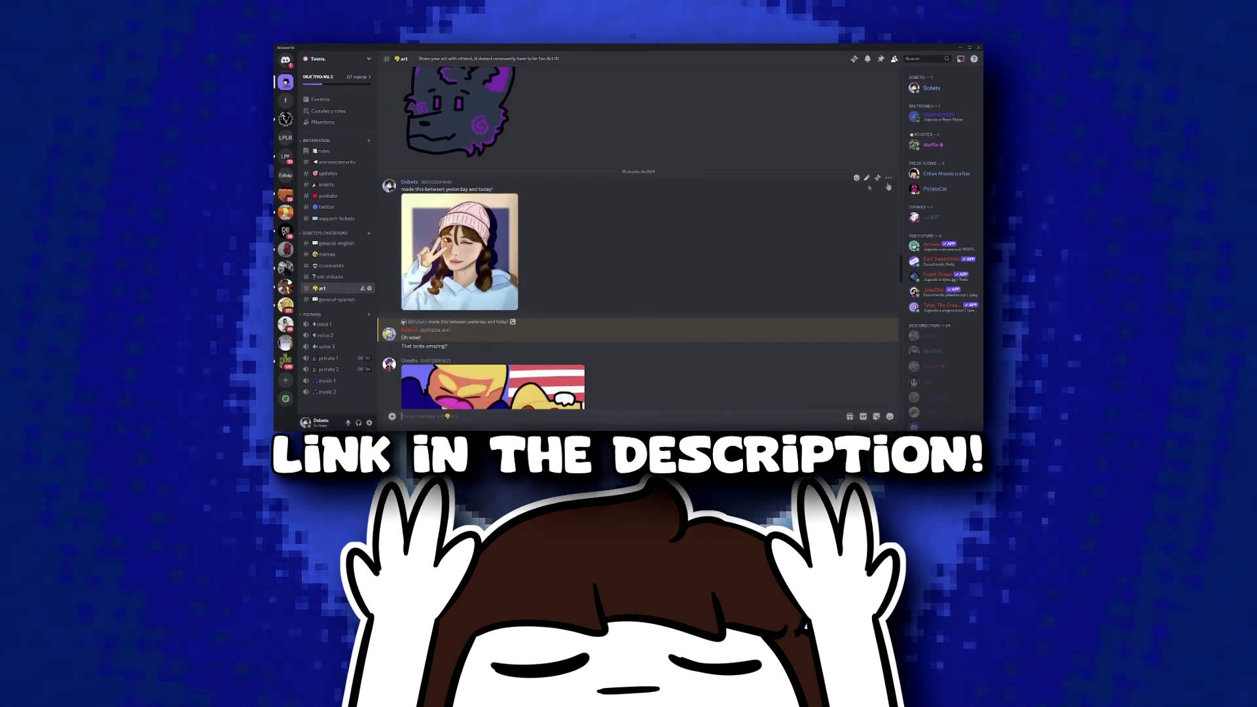
pyautogui.click(888, 170)
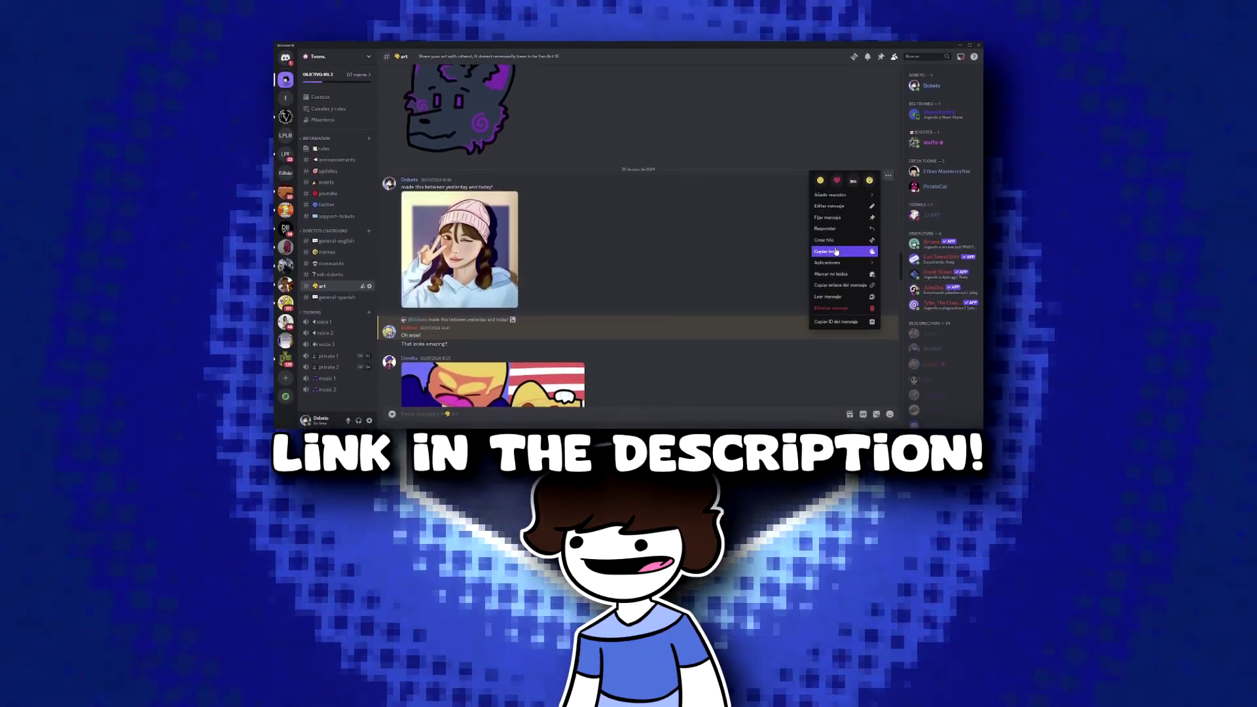